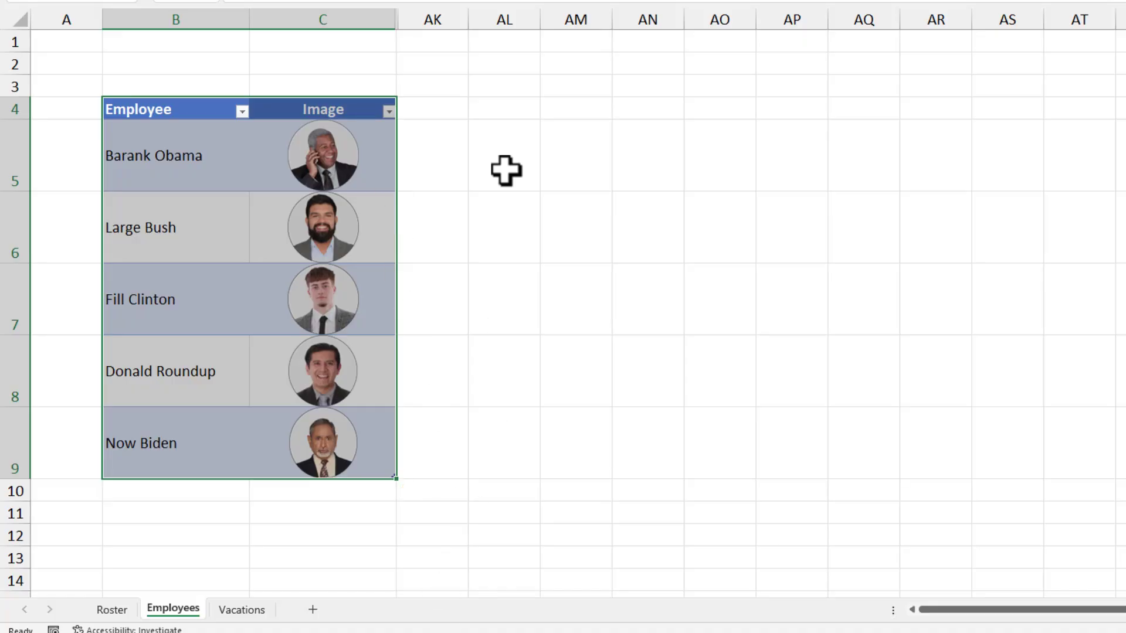
# Look over the Roster, then the Employees and Vacations sheets, noting Now Biden's 29-Jan-24 vacation
pyautogui.click(112, 610)
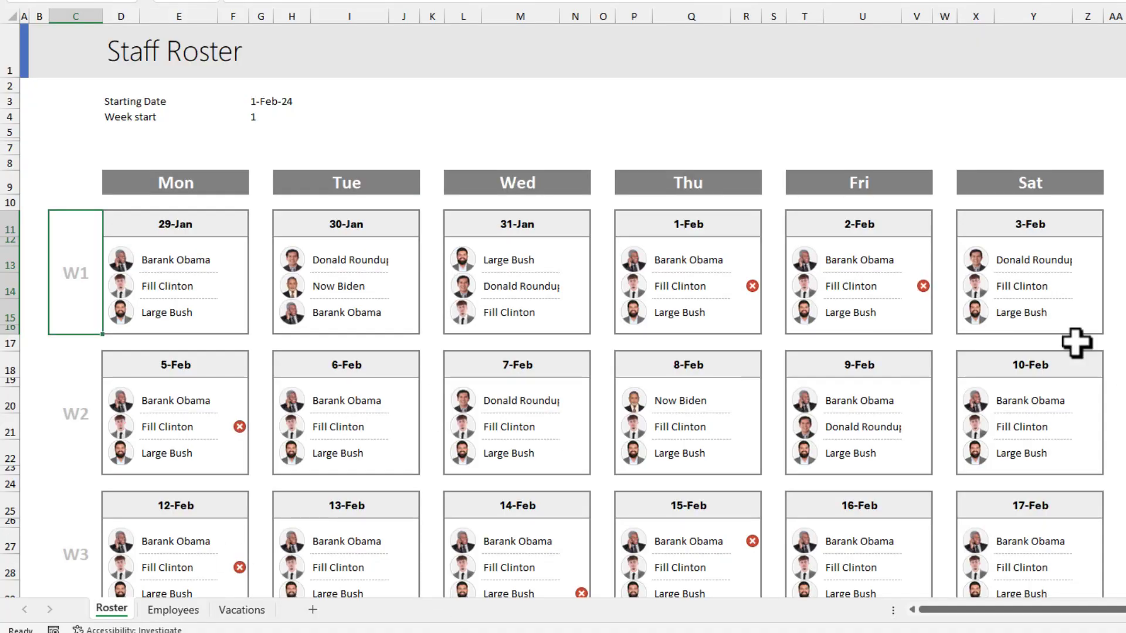
pyautogui.scroll(-3, 916, 320)
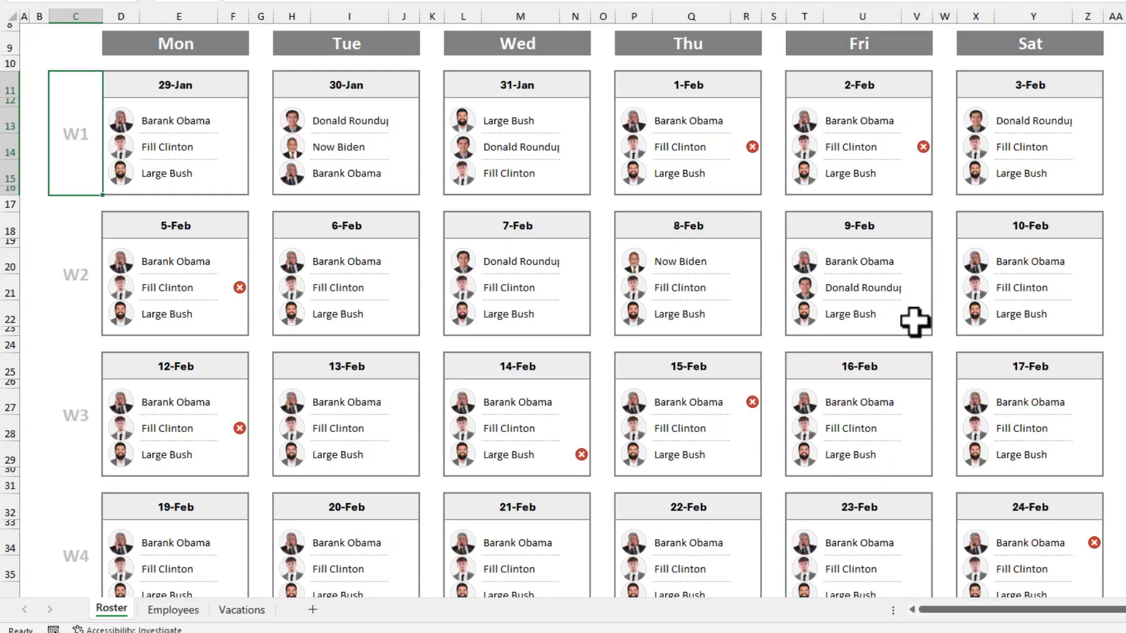
pyautogui.scroll(-1, 915, 321)
pyautogui.hotkey('ctrl', 'pagedown')
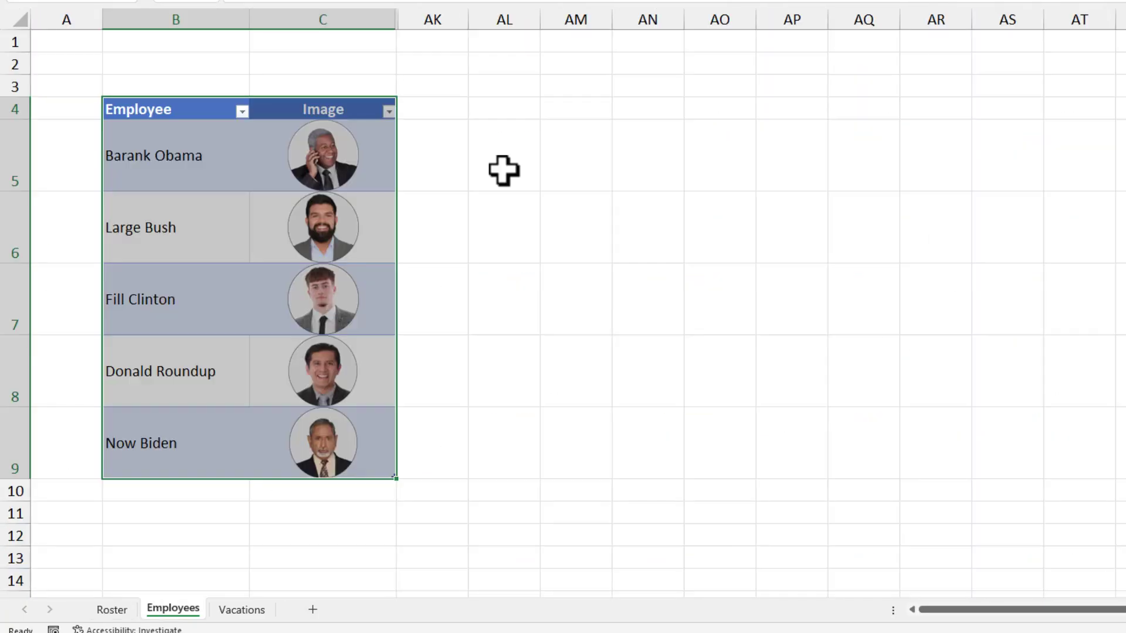
pyautogui.click(241, 610)
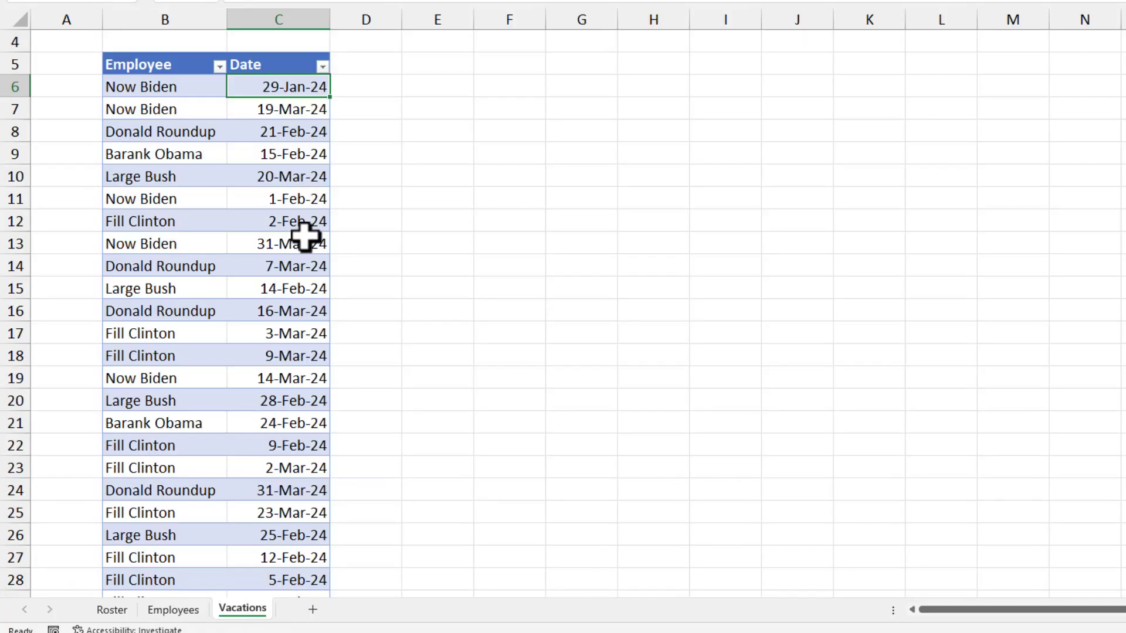
pyautogui.click(185, 89)
pyautogui.click(287, 88)
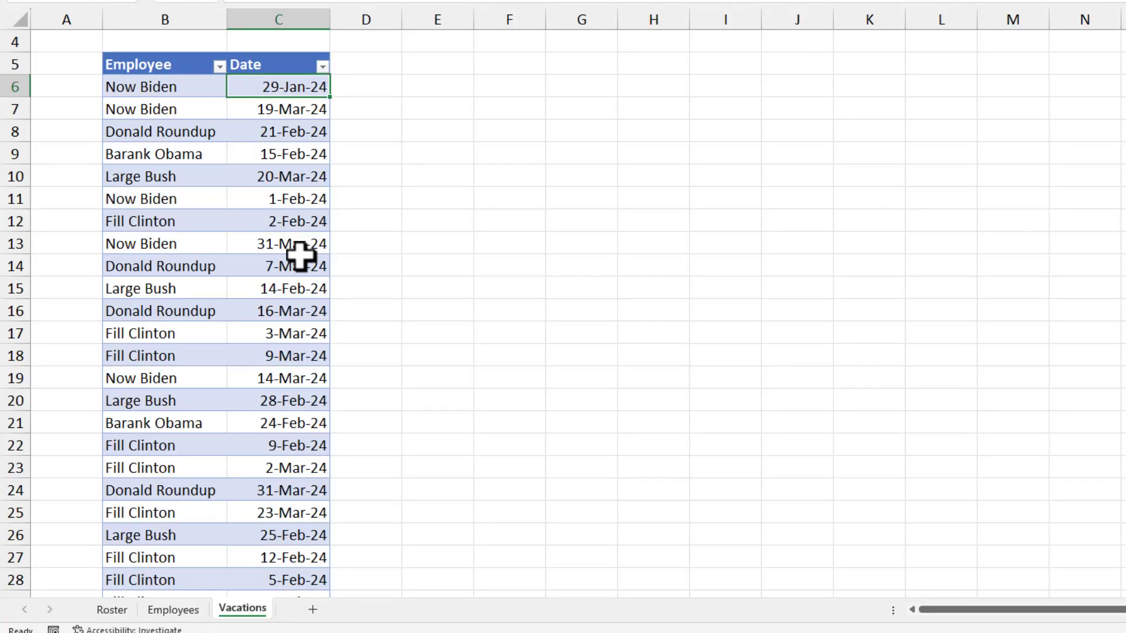
# Back on the Roster sheet, select the three 29-Jan names and scroll to the top
pyautogui.click(111, 610)
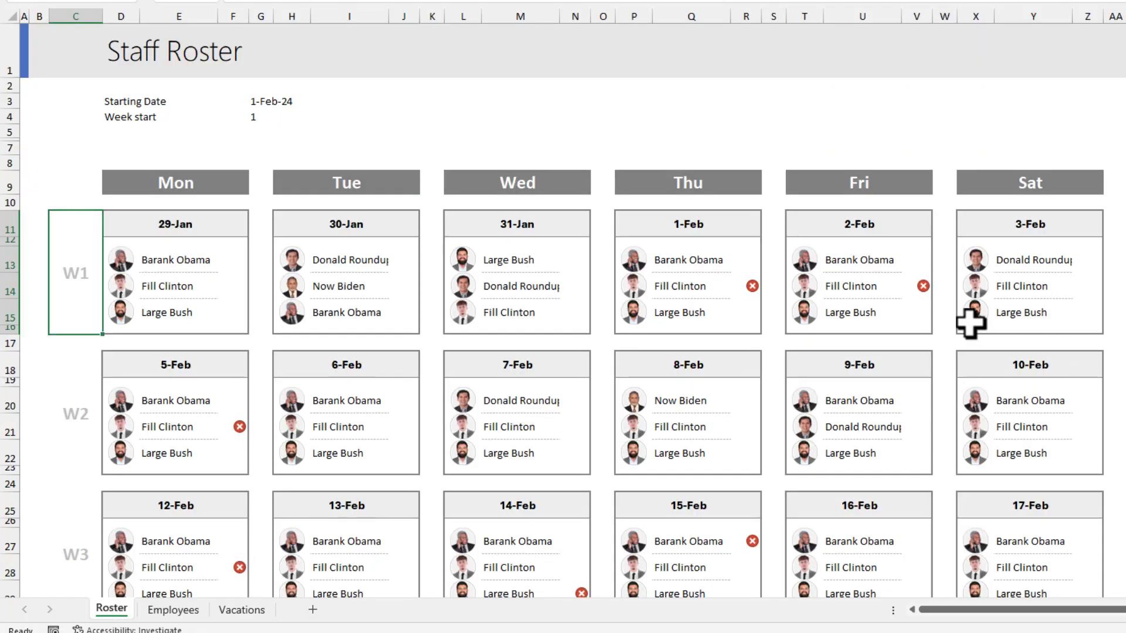
pyautogui.scroll(-3, 915, 321)
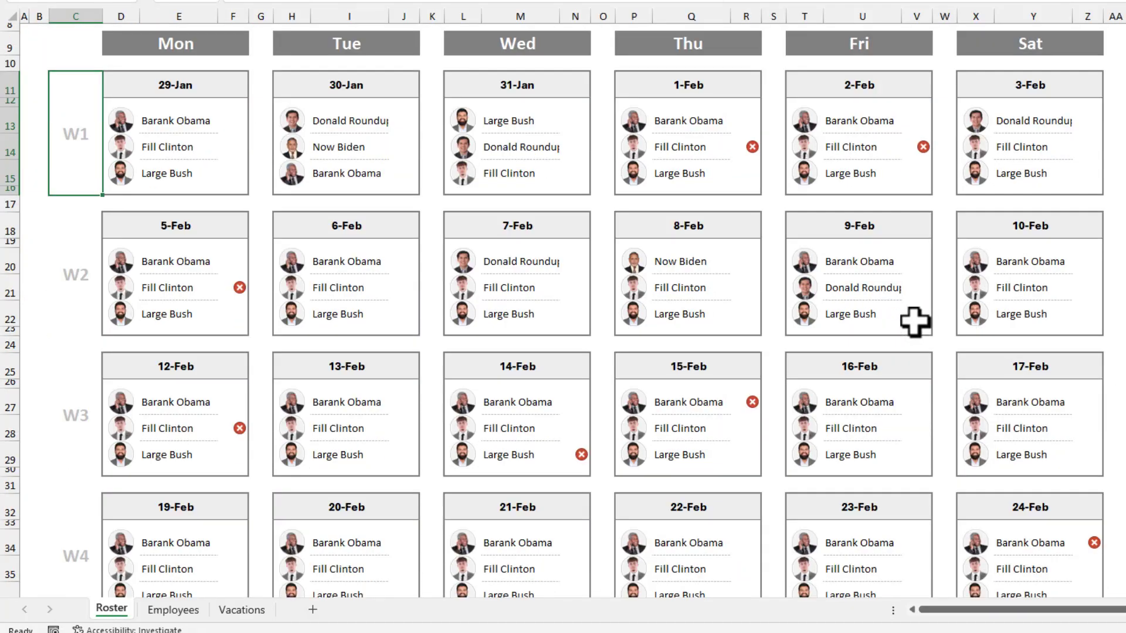
pyautogui.scroll(-1, 915, 321)
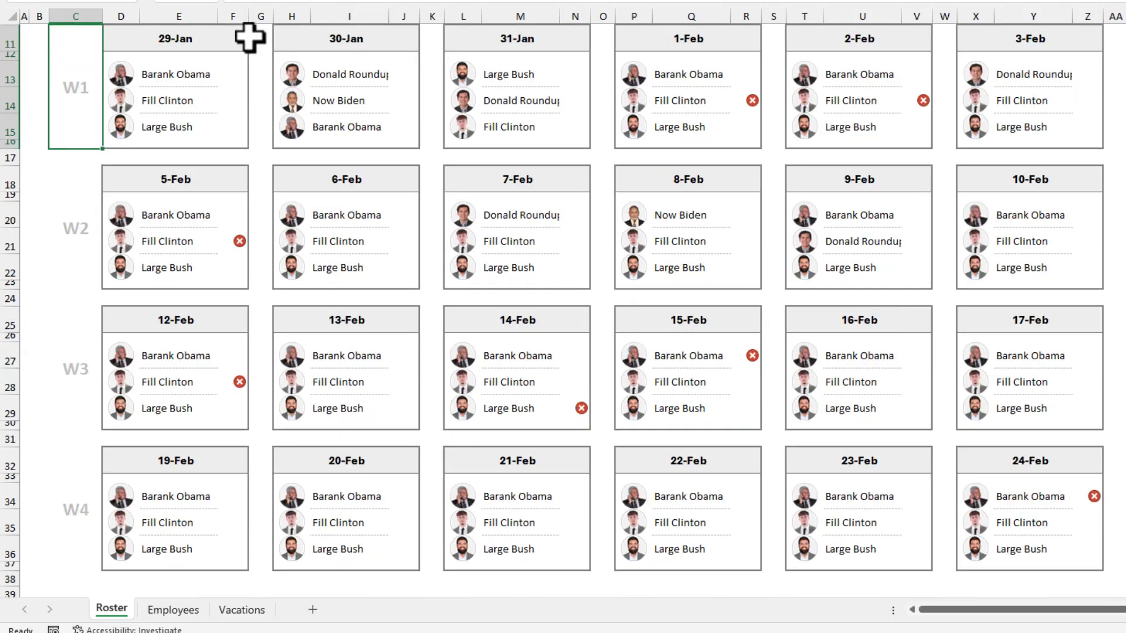
pyautogui.moveTo(151, 75); pyautogui.dragTo(160, 127)
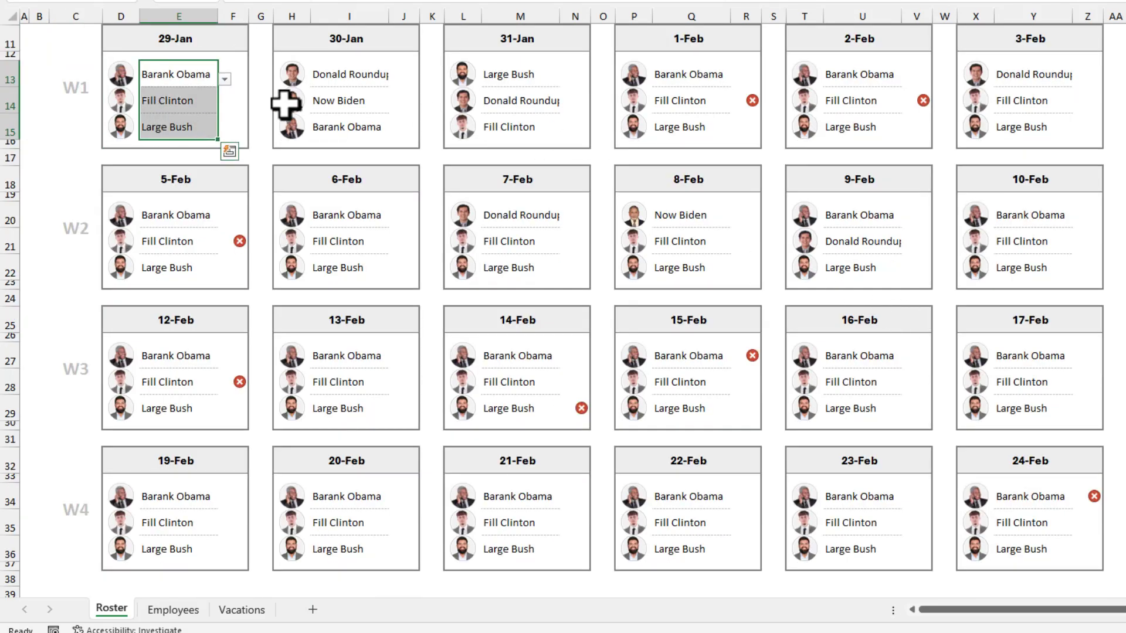
pyautogui.scroll(3, 496, 113)
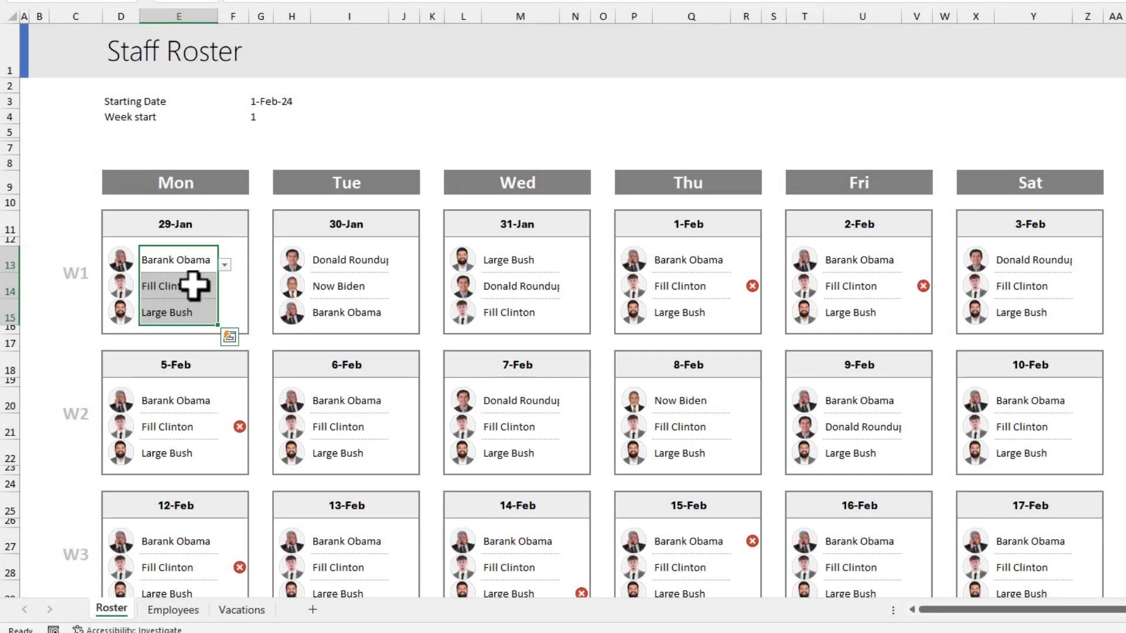
# Assign Barank Obama to the second 29-Jan slot (E14) and highlight the duplicate-shift icons
pyautogui.click(194, 286)
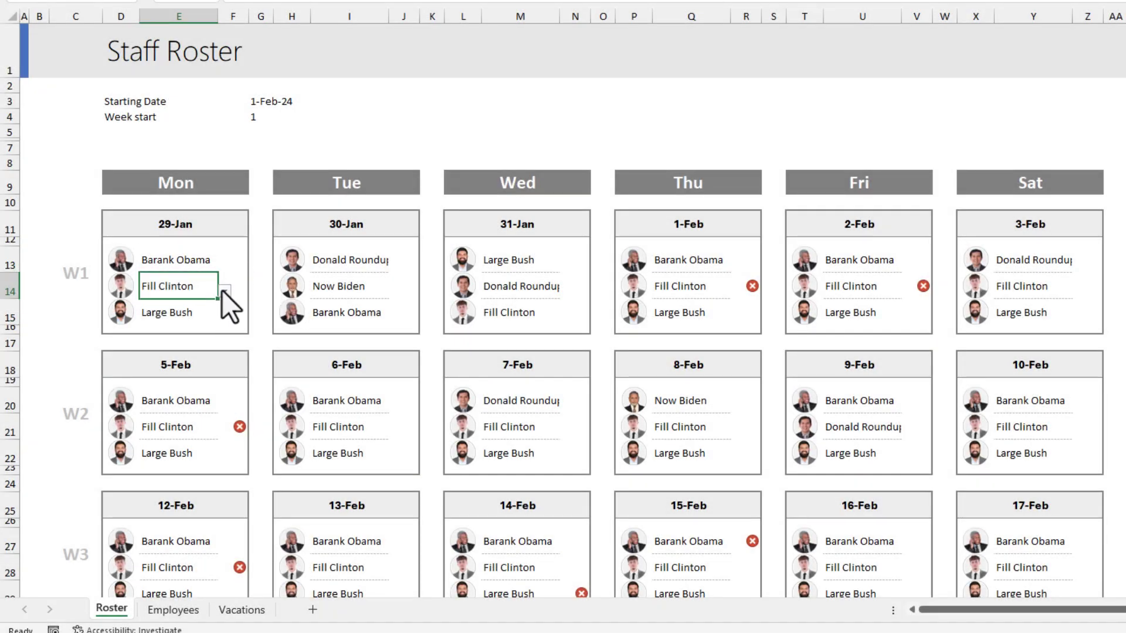
pyautogui.click(223, 291)
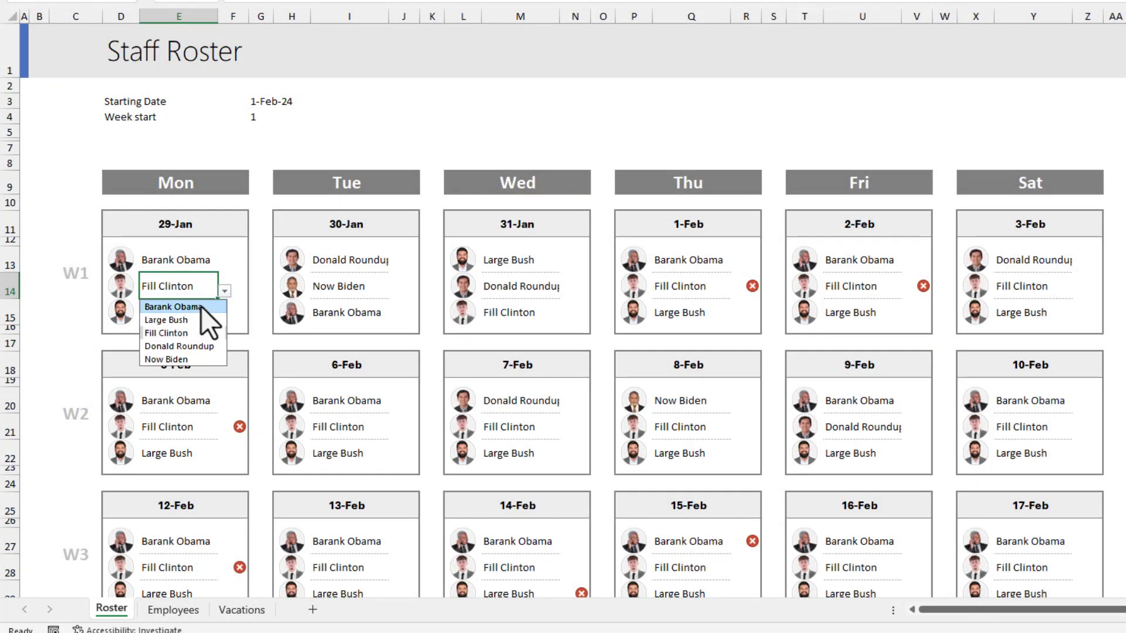
pyautogui.click(201, 308)
pyautogui.moveTo(232, 262); pyautogui.dragTo(231, 289)
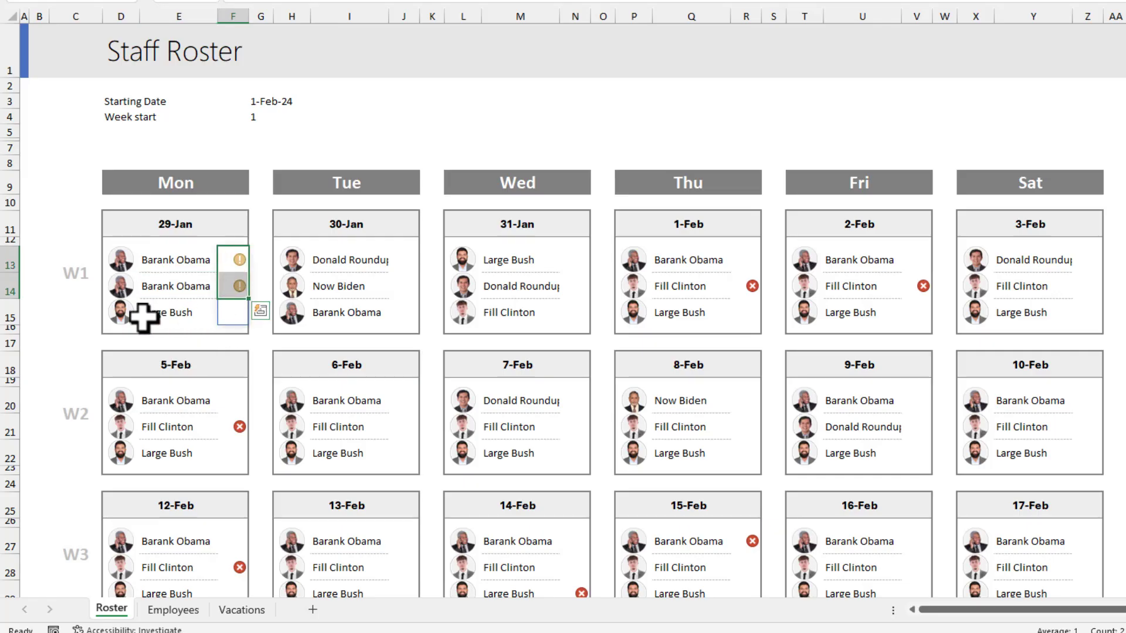
# Replace him with Now Biden in E14 and select the red vacation warning
pyautogui.click(158, 290)
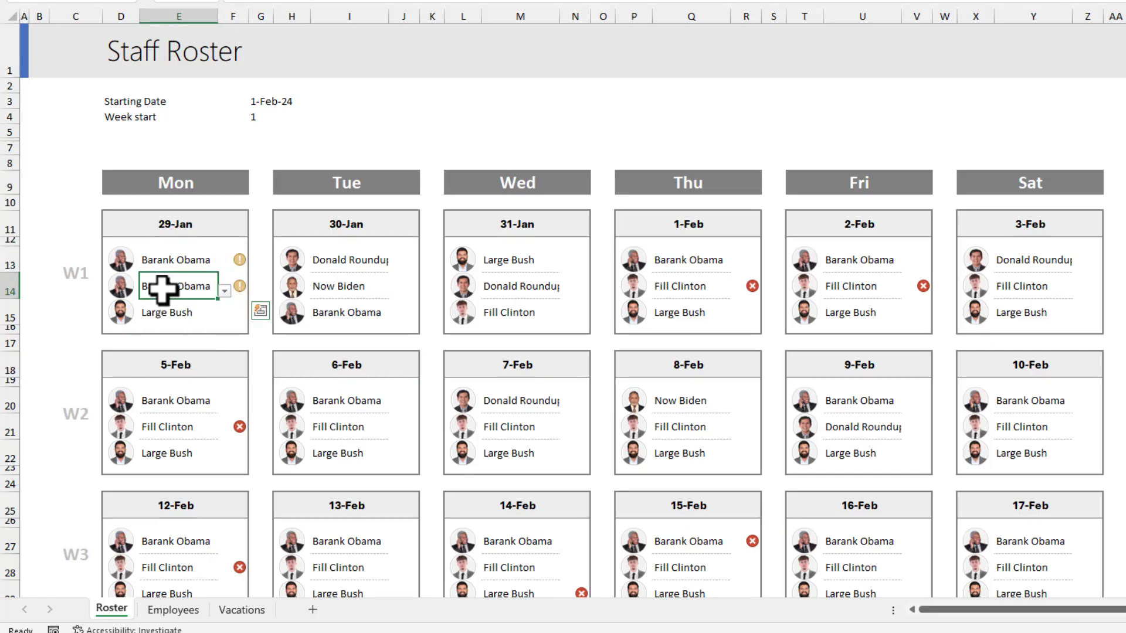
pyautogui.click(222, 291)
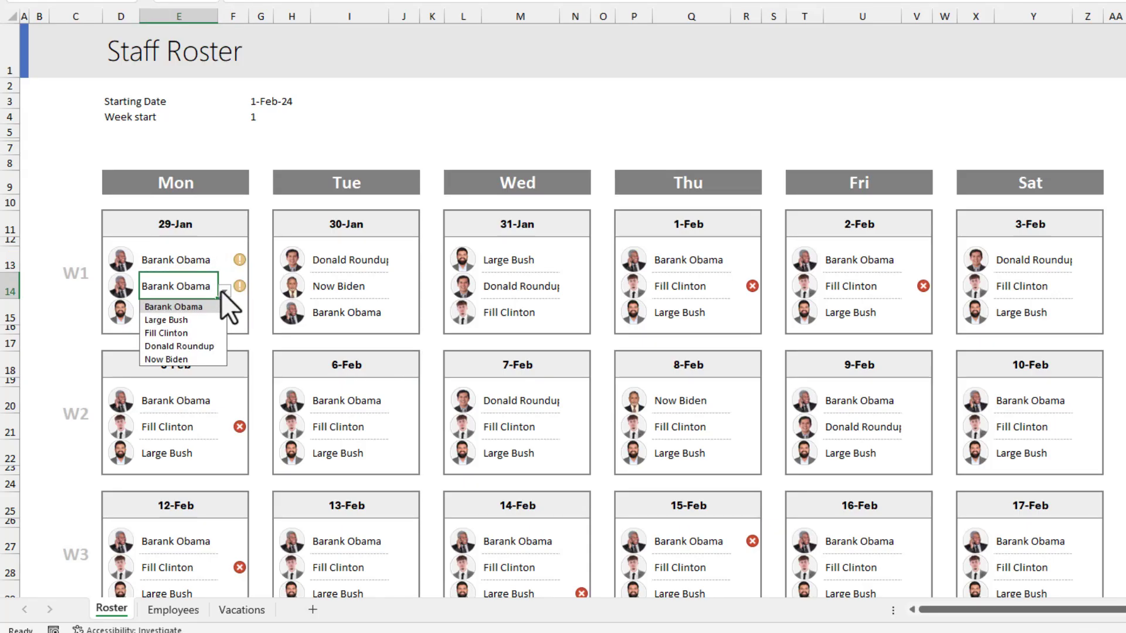
pyautogui.click(190, 360)
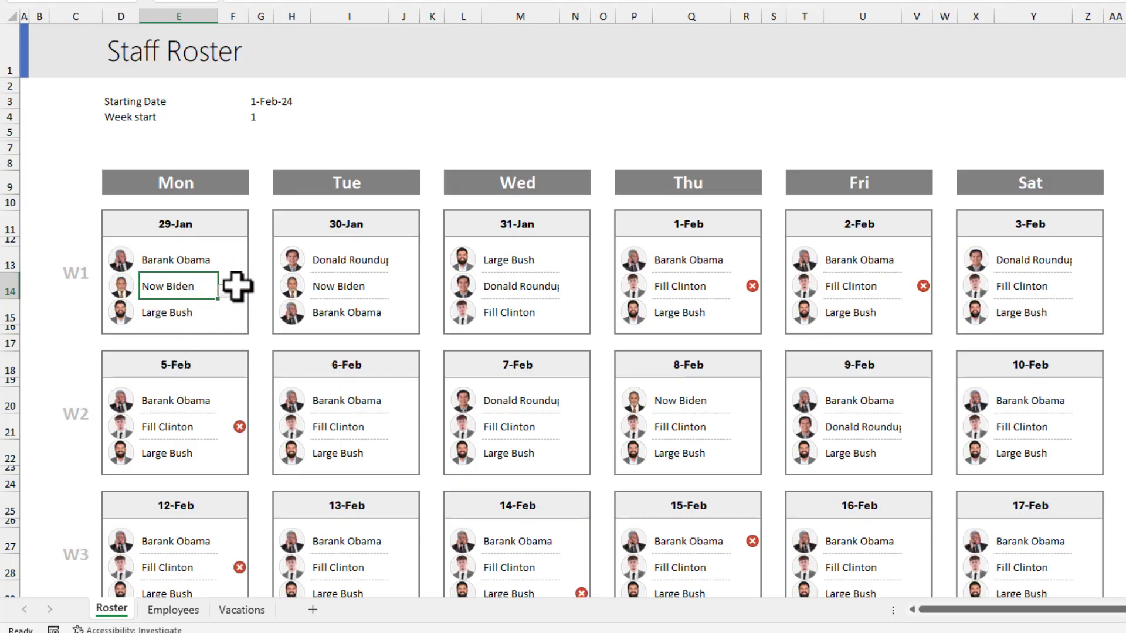
pyautogui.click(238, 285)
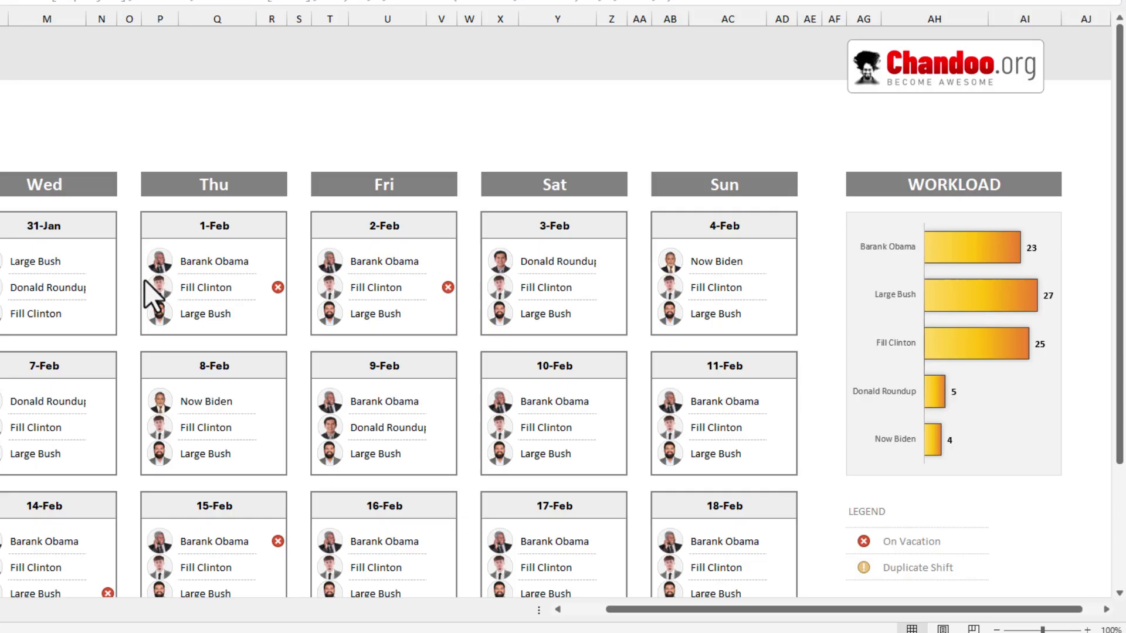
# Undo the E14 change so Fill Clinton returns to the second 29-Jan slot
pyautogui.hscroll(-4, 245, 216)
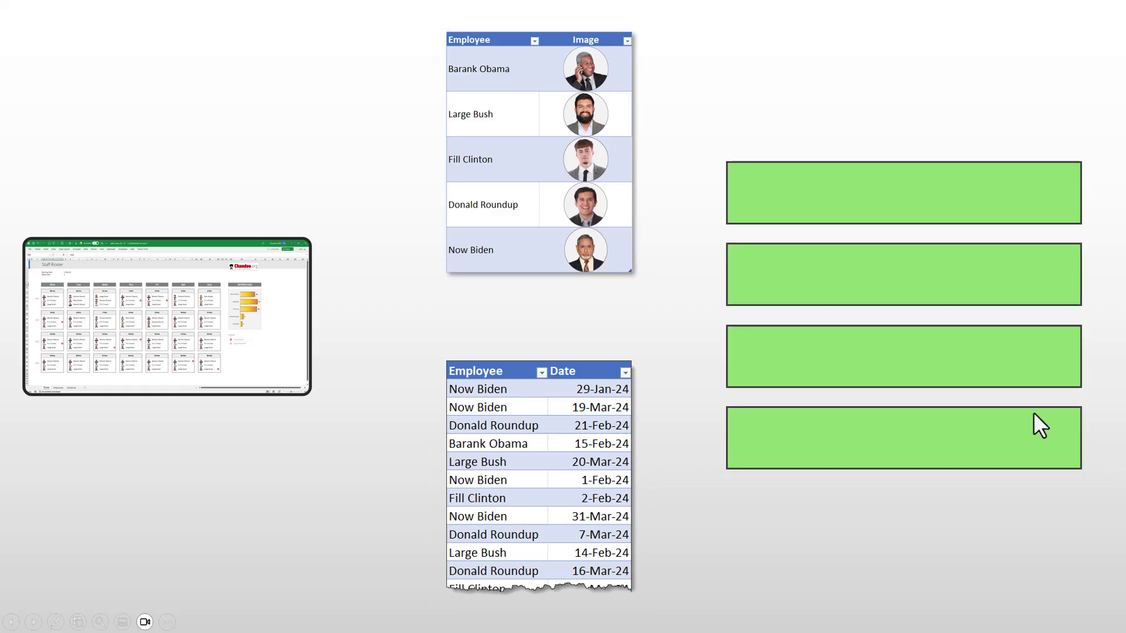
# Advance the explainer slides through the day-box animation to the 29-Jan card annotations
pyautogui.click(1008, 299)
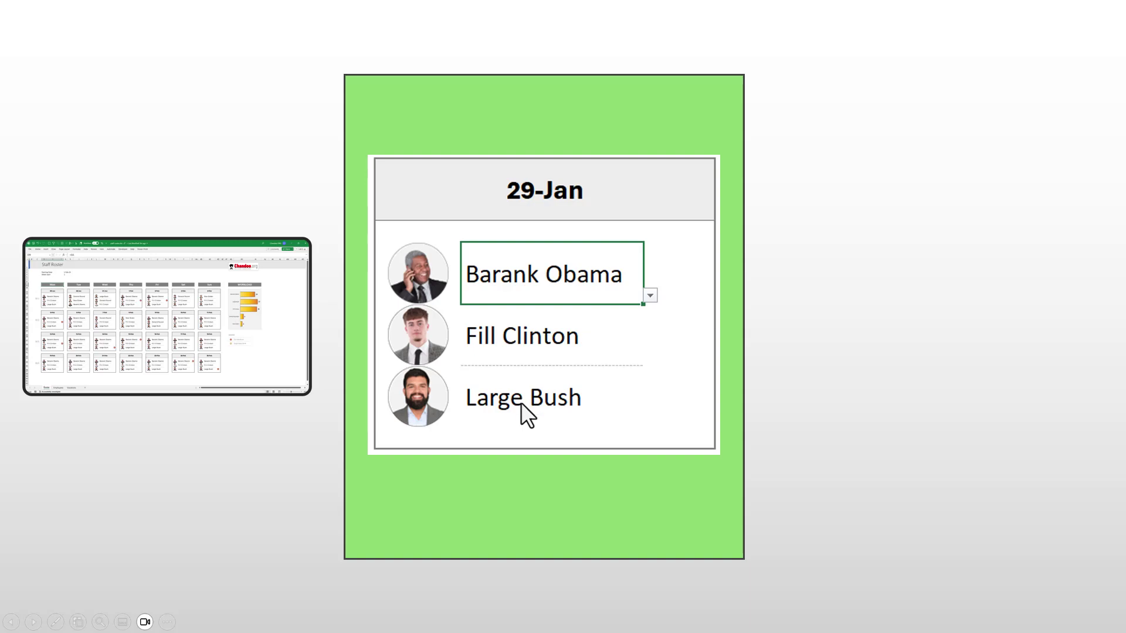
pyautogui.click(648, 295)
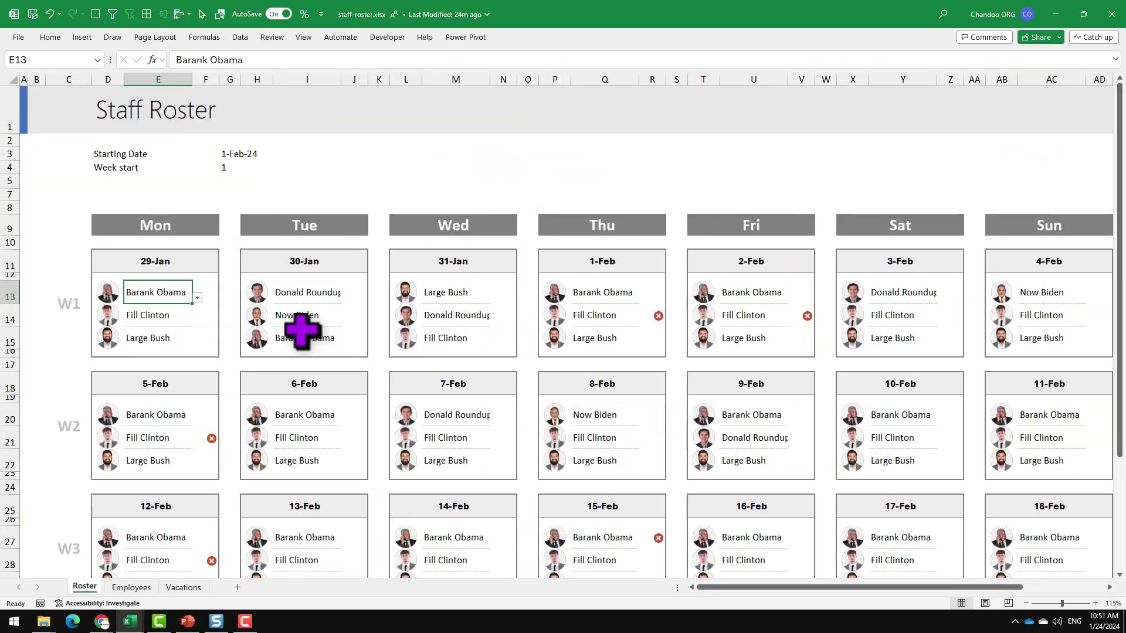
pyautogui.scroll(-1, 278, 318)
pyautogui.scroll(-4, 279, 319)
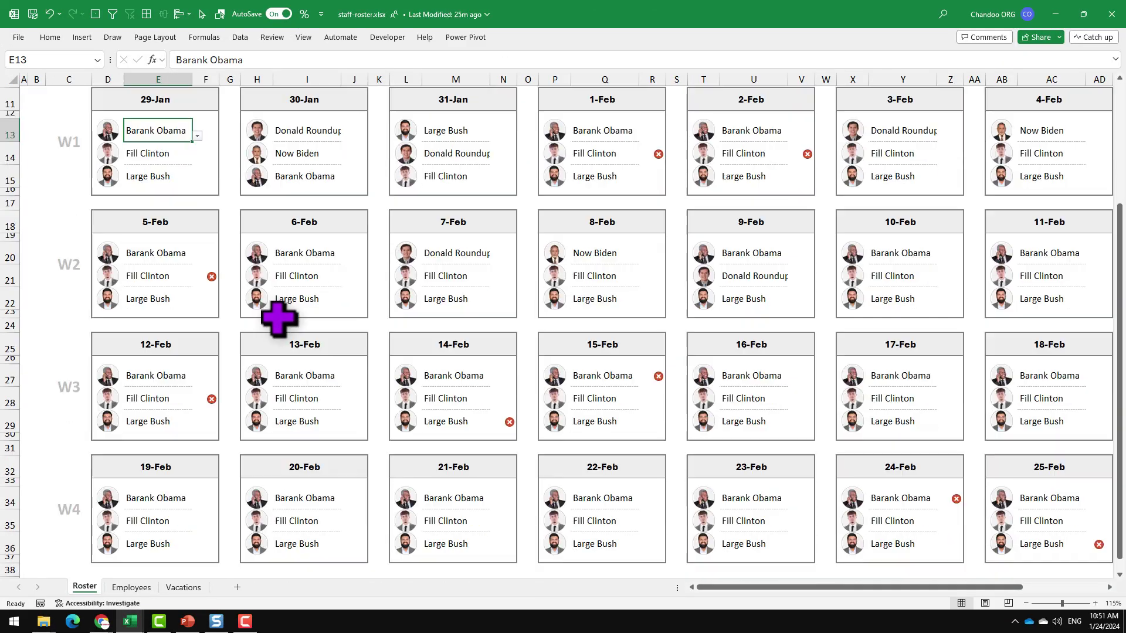
pyautogui.scroll(6, 279, 319)
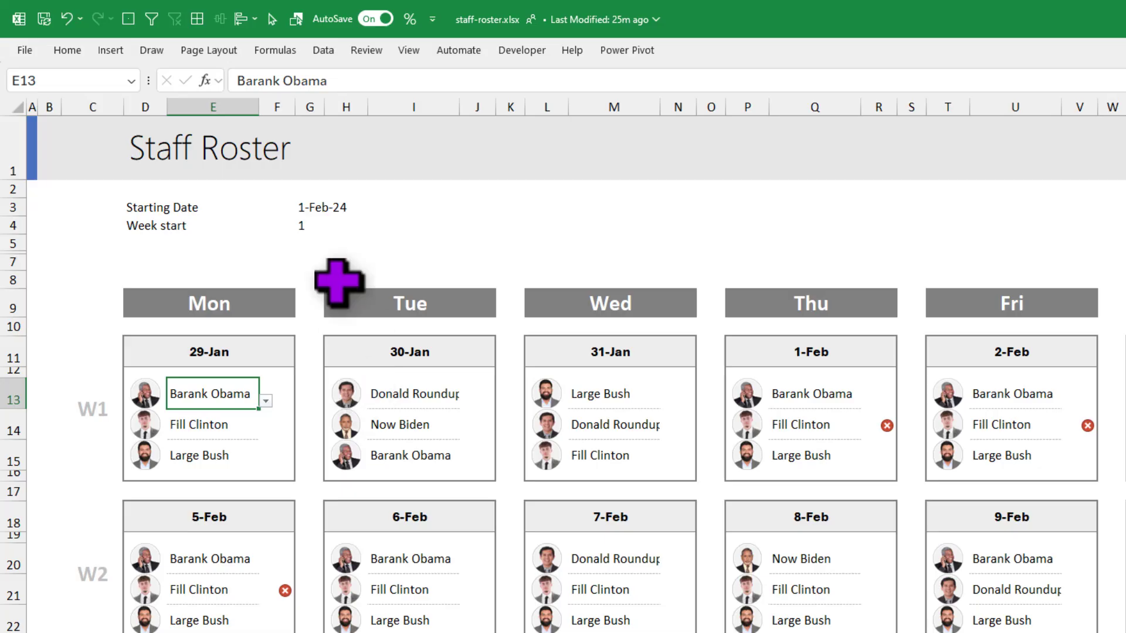
pyautogui.click(311, 207)
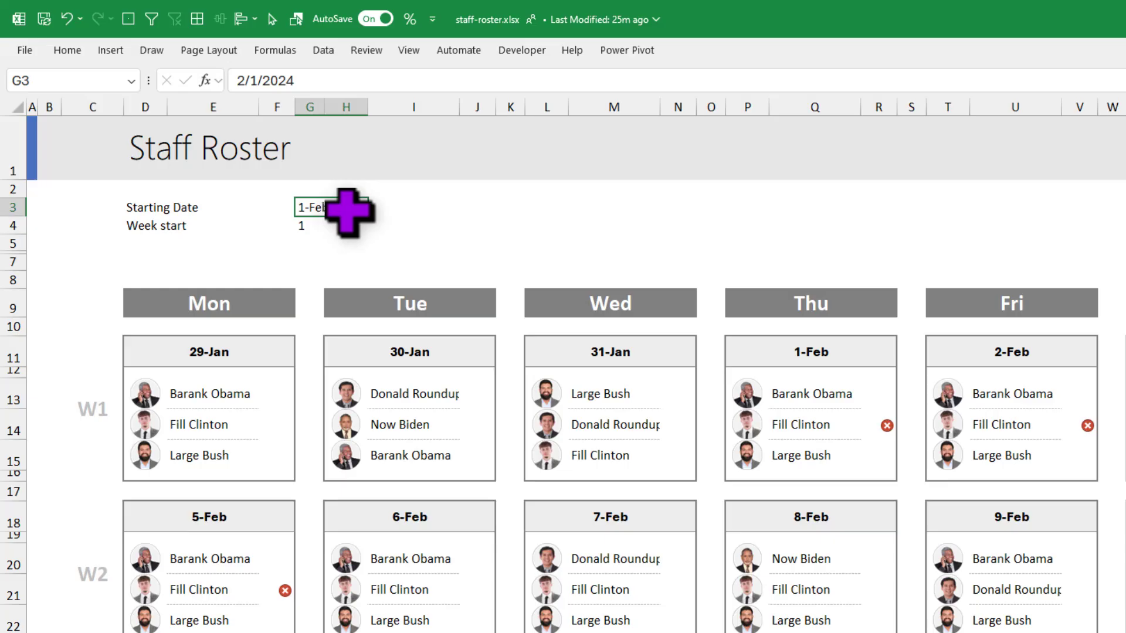
pyautogui.click(312, 226)
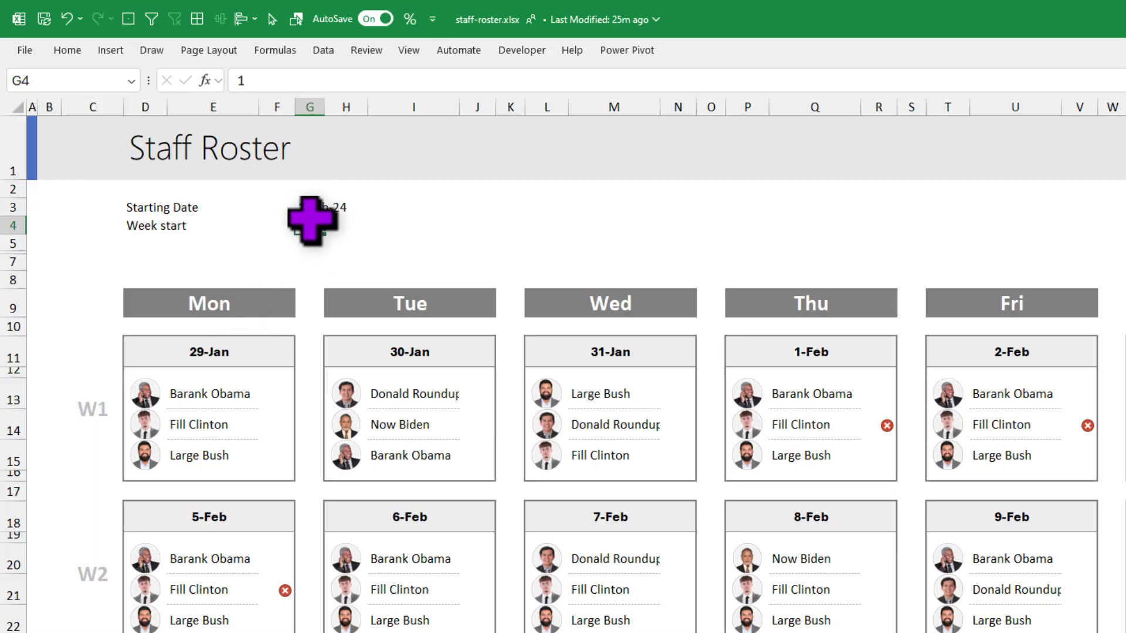
pyautogui.moveTo(12, 262); pyautogui.dragTo(3, 240)
pyautogui.rightClick(4, 242)
pyautogui.click(44, 531)
pyautogui.click(310, 262)
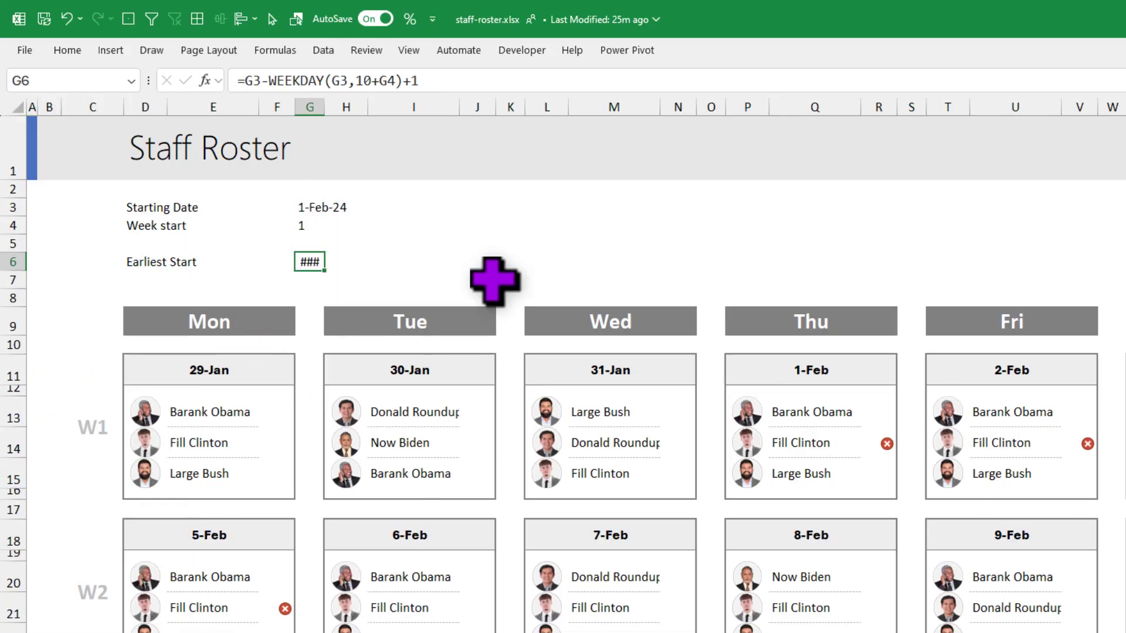
pyautogui.press('F2')
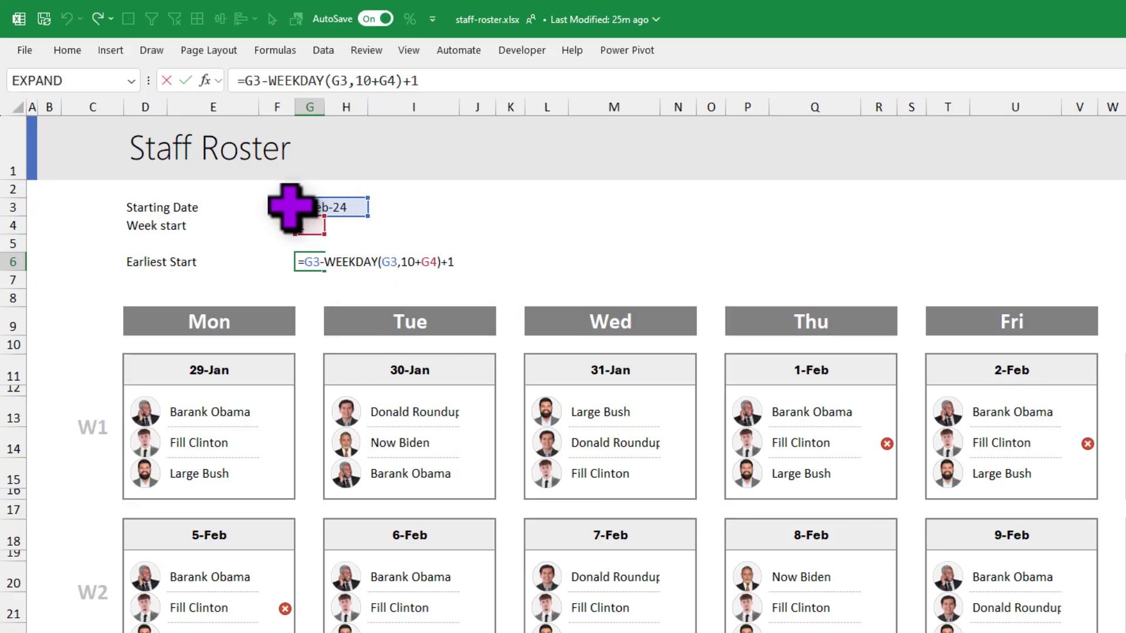
pyautogui.moveTo(326, 262); pyautogui.dragTo(505, 264)
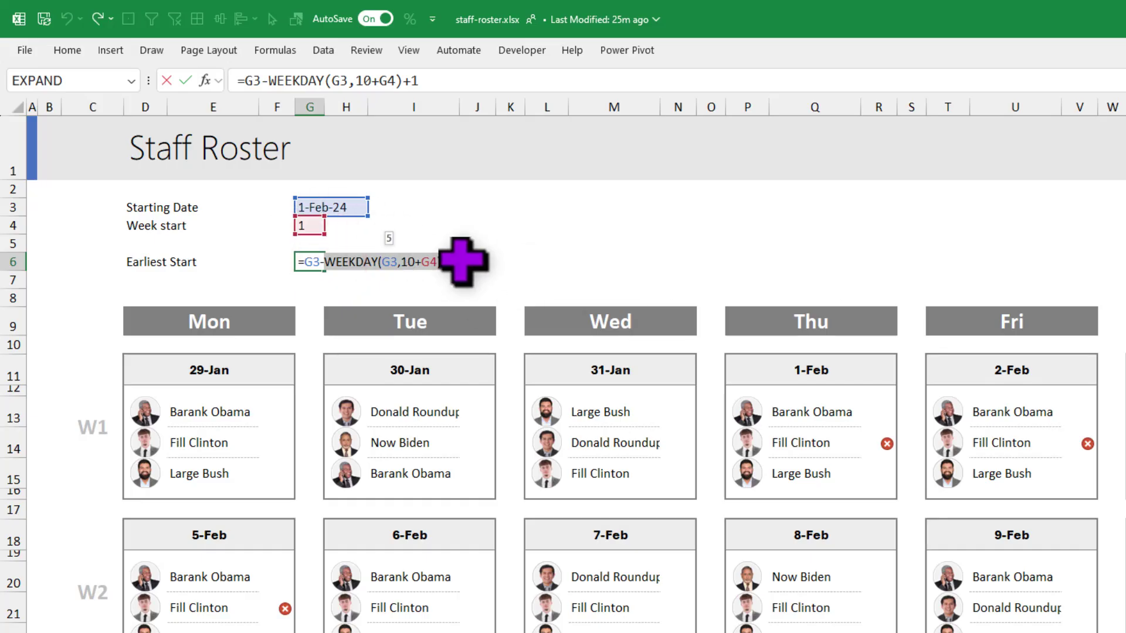
pyautogui.press('Escape')
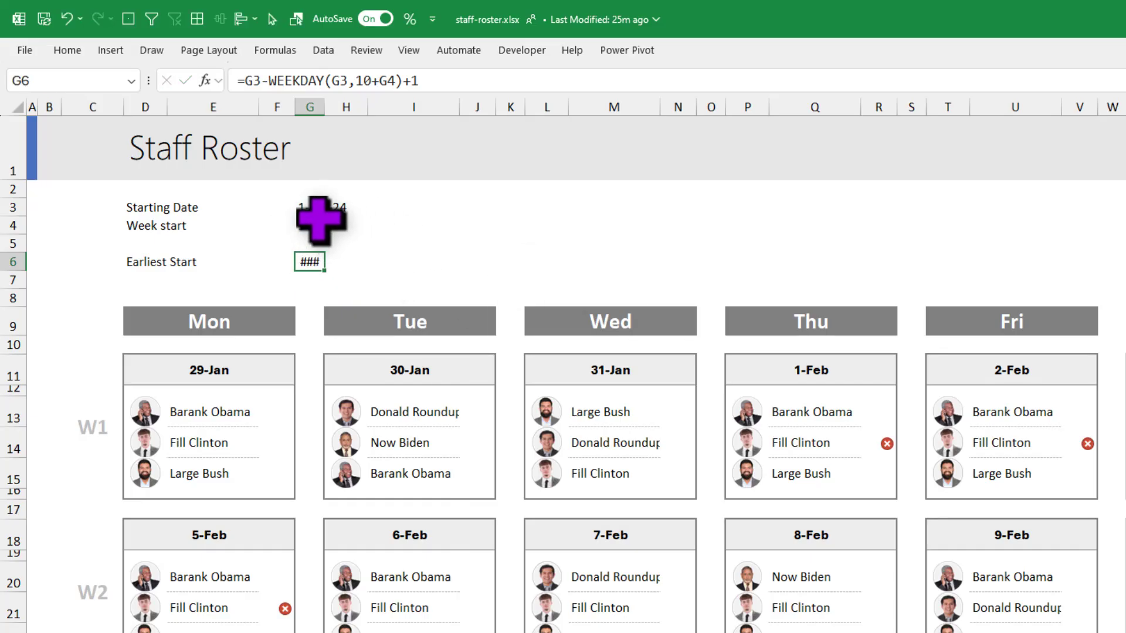
pyautogui.click(214, 368)
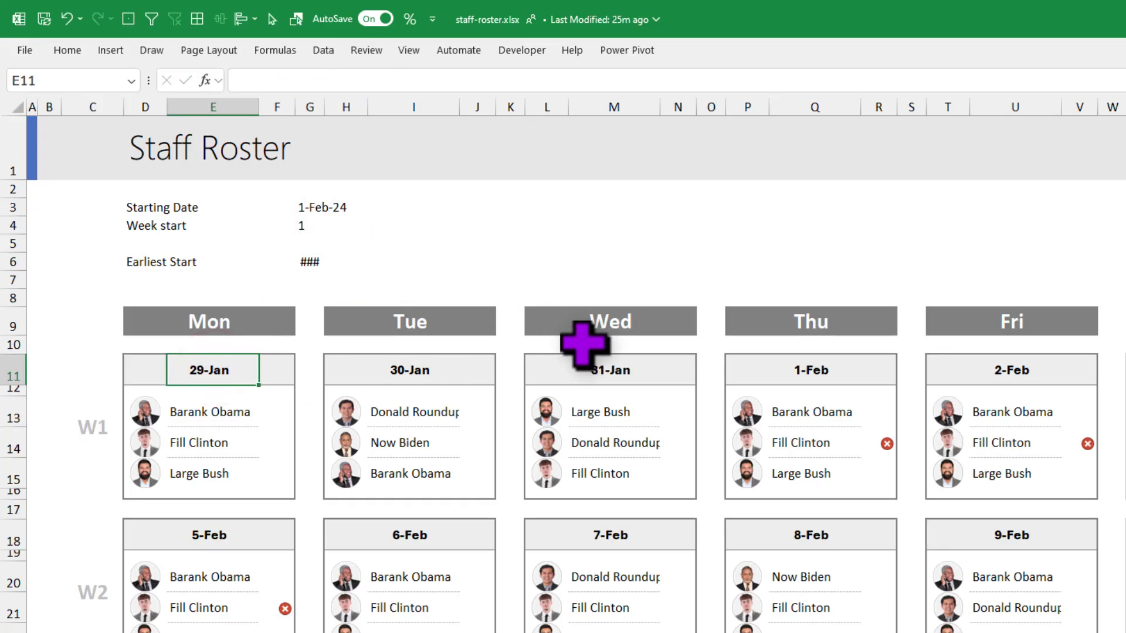
pyautogui.click(313, 208)
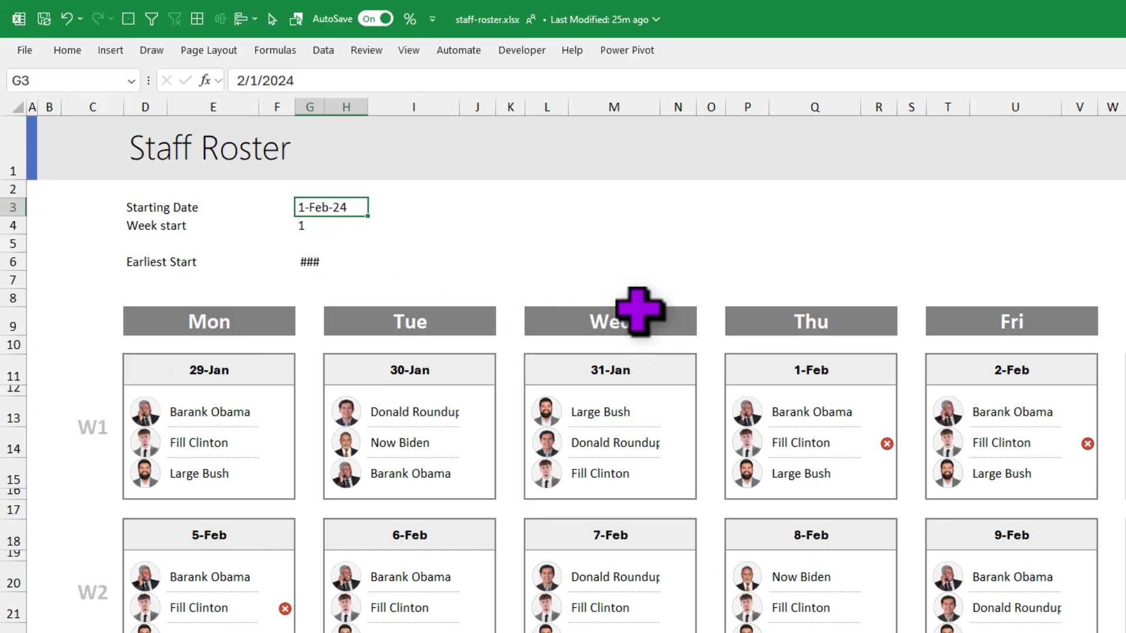
pyautogui.click(222, 370)
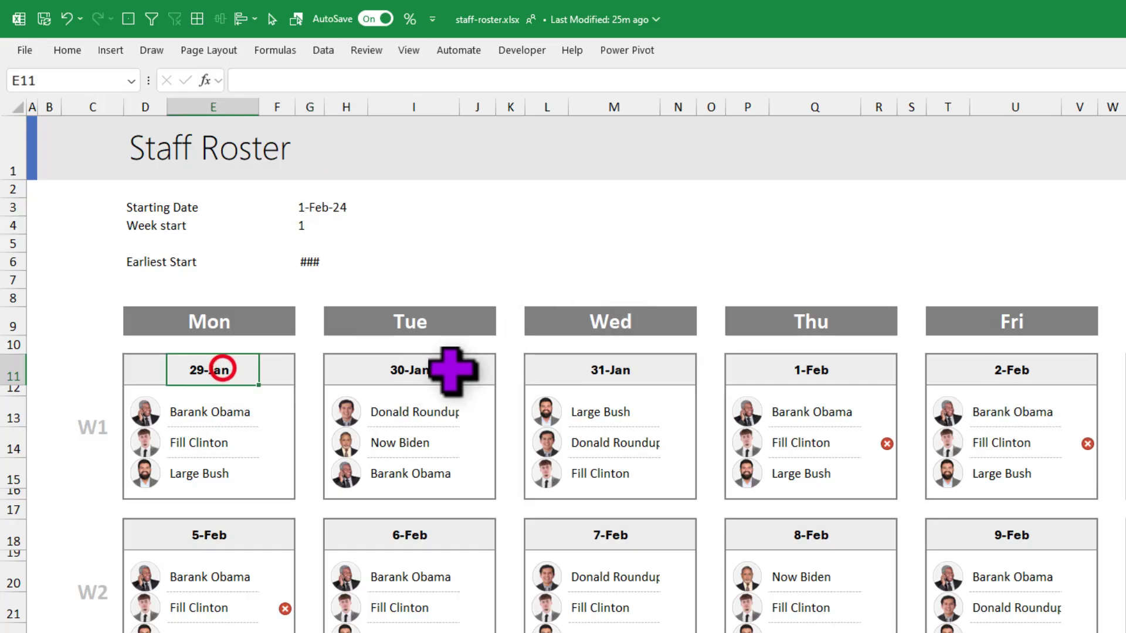
pyautogui.click(132, 368)
pyautogui.press('F2')
pyautogui.press('Escape')
pyautogui.click(346, 370)
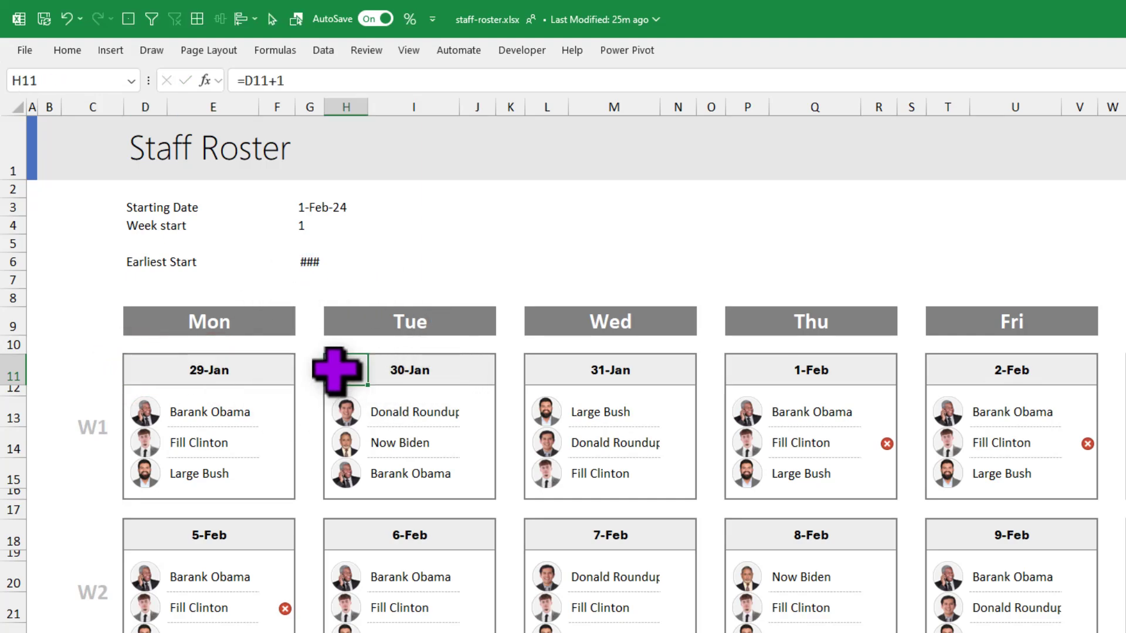
pyautogui.press('F2')
pyautogui.press('Escape')
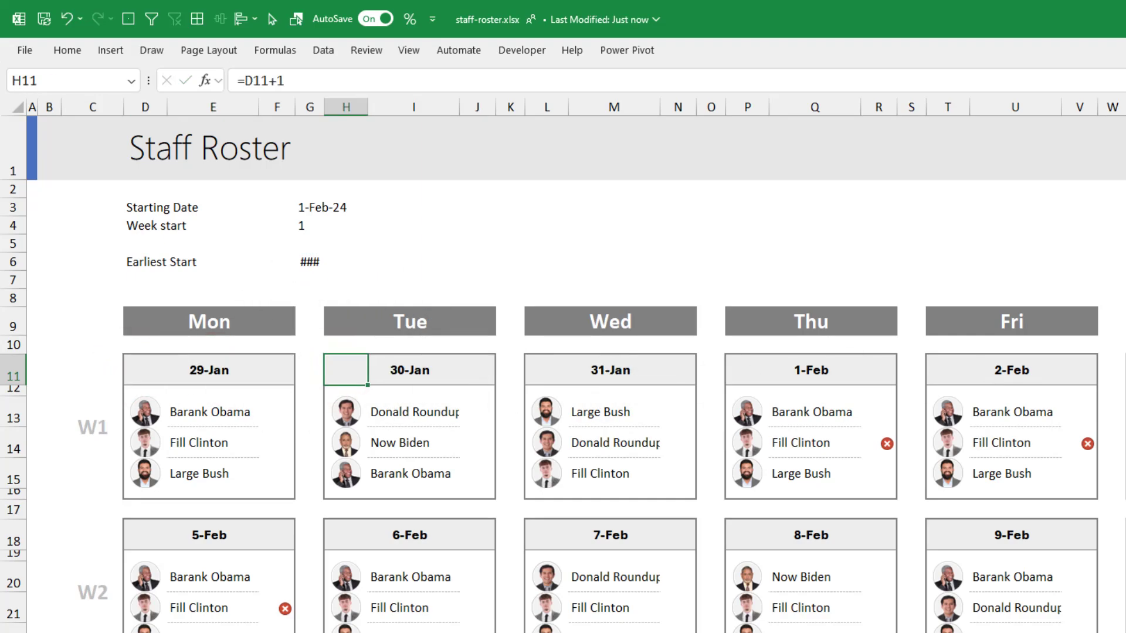
pyautogui.click(1125, 369)
pyautogui.press('F2')
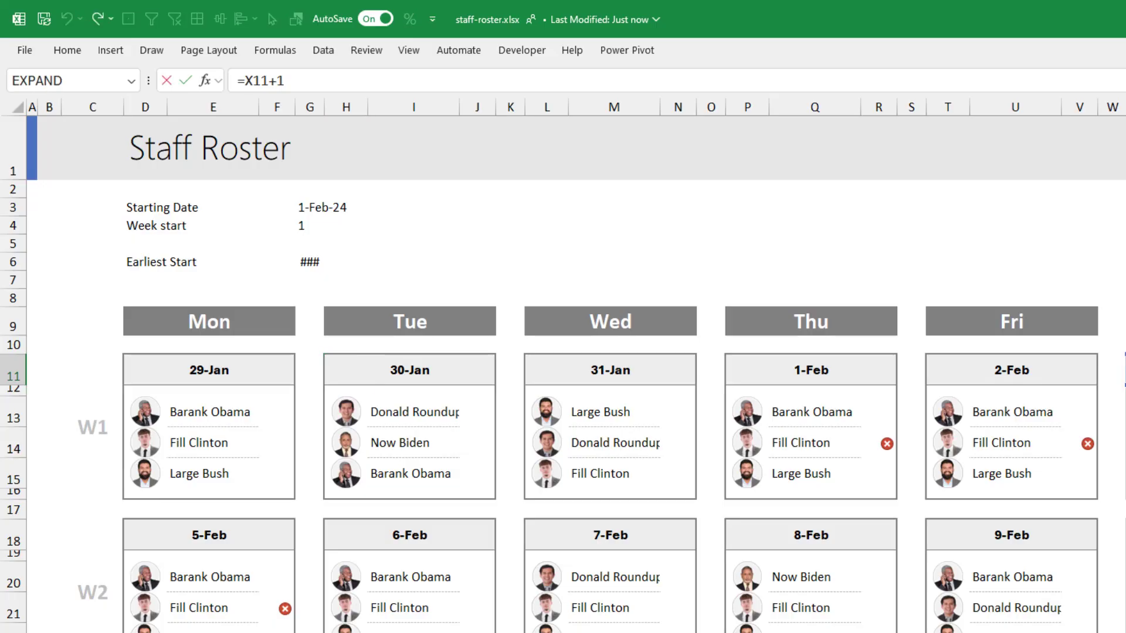
pyautogui.press('Escape')
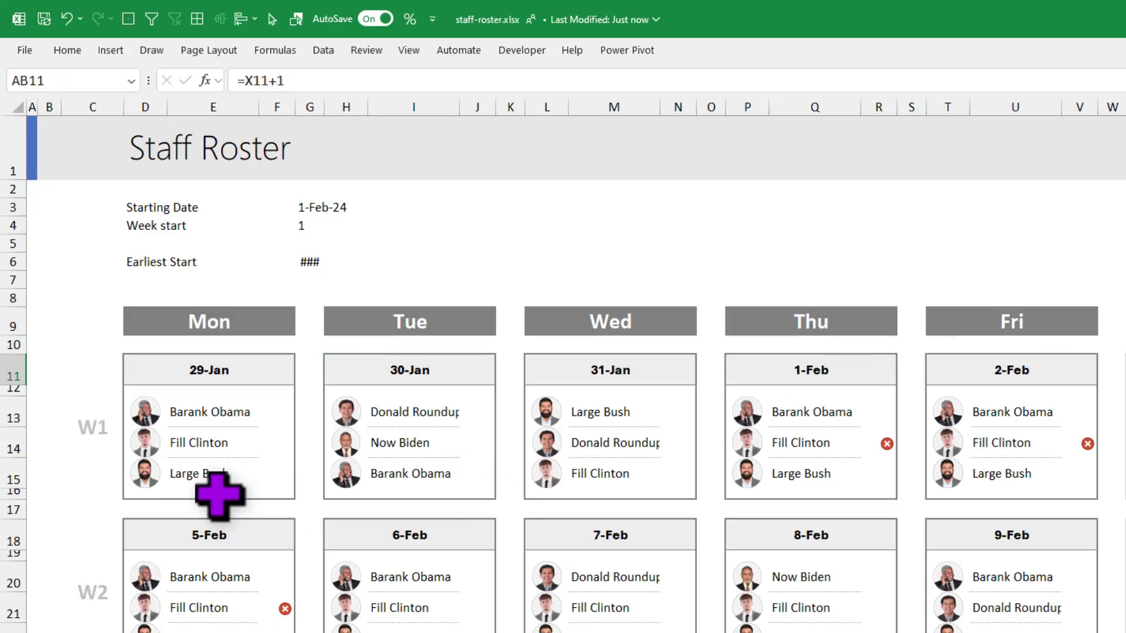
pyautogui.doubleClick(139, 535)
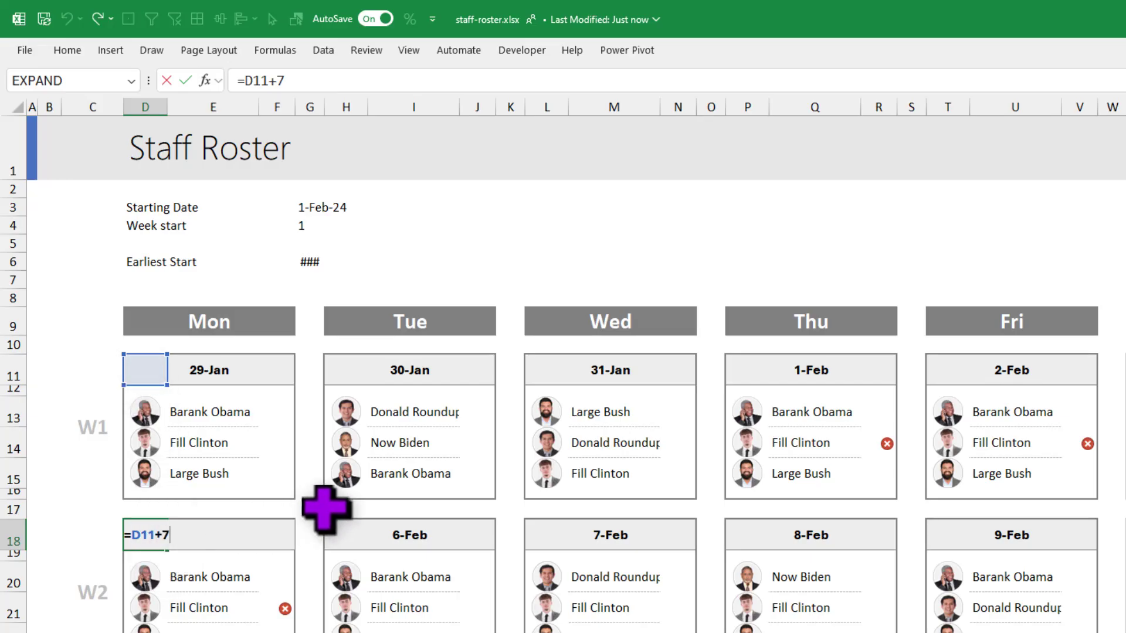
pyautogui.press('Escape')
pyautogui.click(221, 370)
pyautogui.scroll(-1, 235, 375)
pyautogui.moveTo(214, 354); pyautogui.dragTo(221, 417)
pyautogui.click(236, 364)
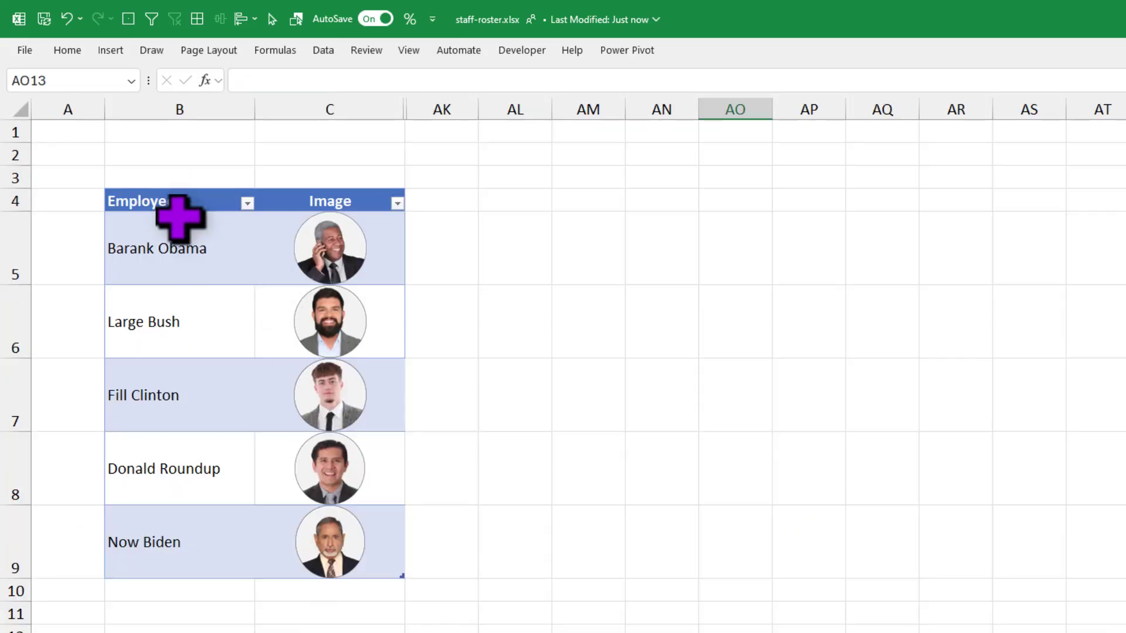
pyautogui.moveTo(181, 218); pyautogui.dragTo(187, 532)
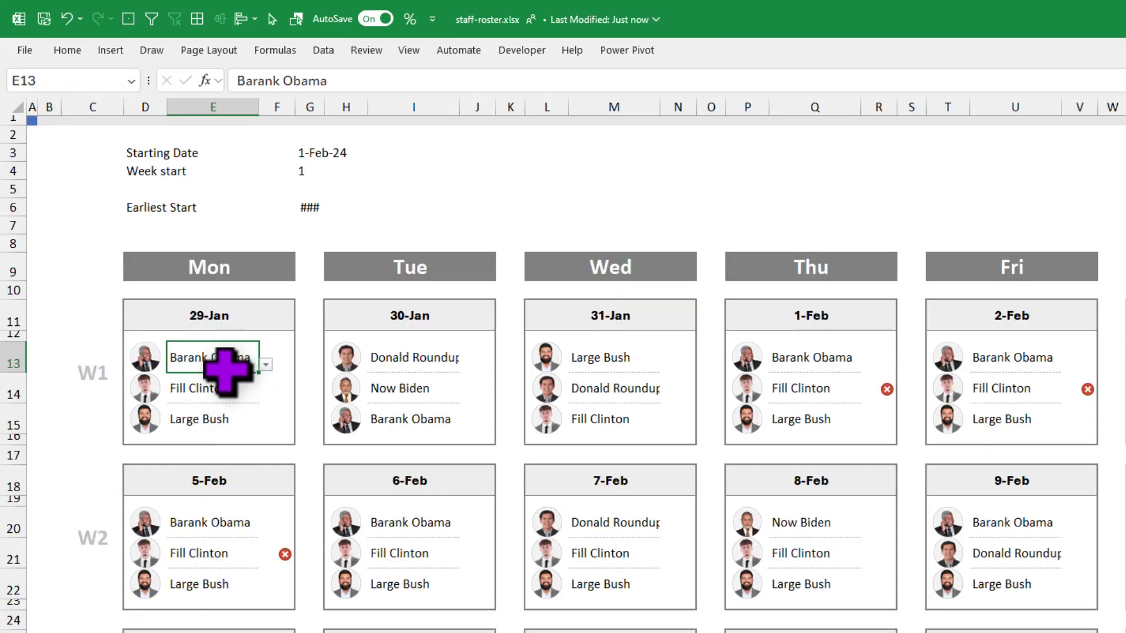
pyautogui.click(72, 52)
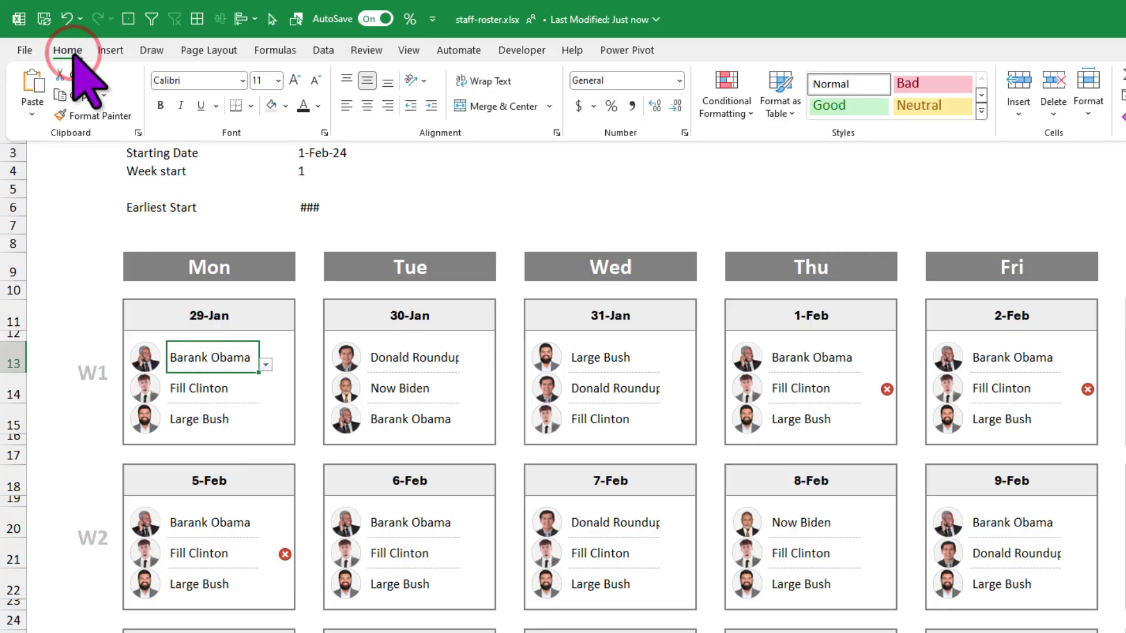
pyautogui.click(324, 49)
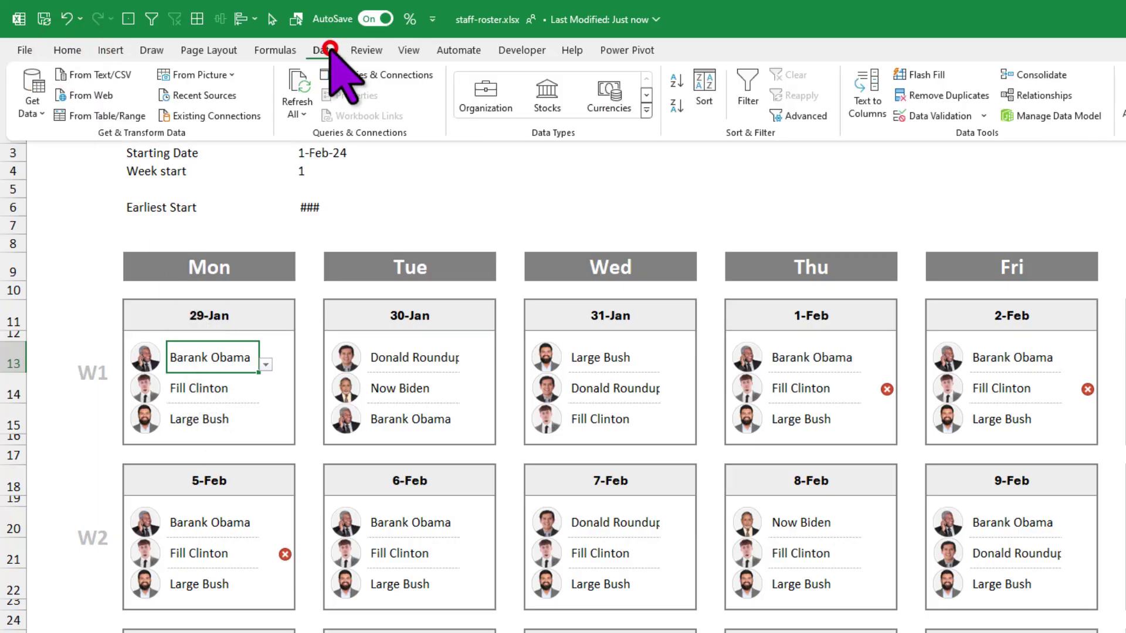
pyautogui.click(936, 114)
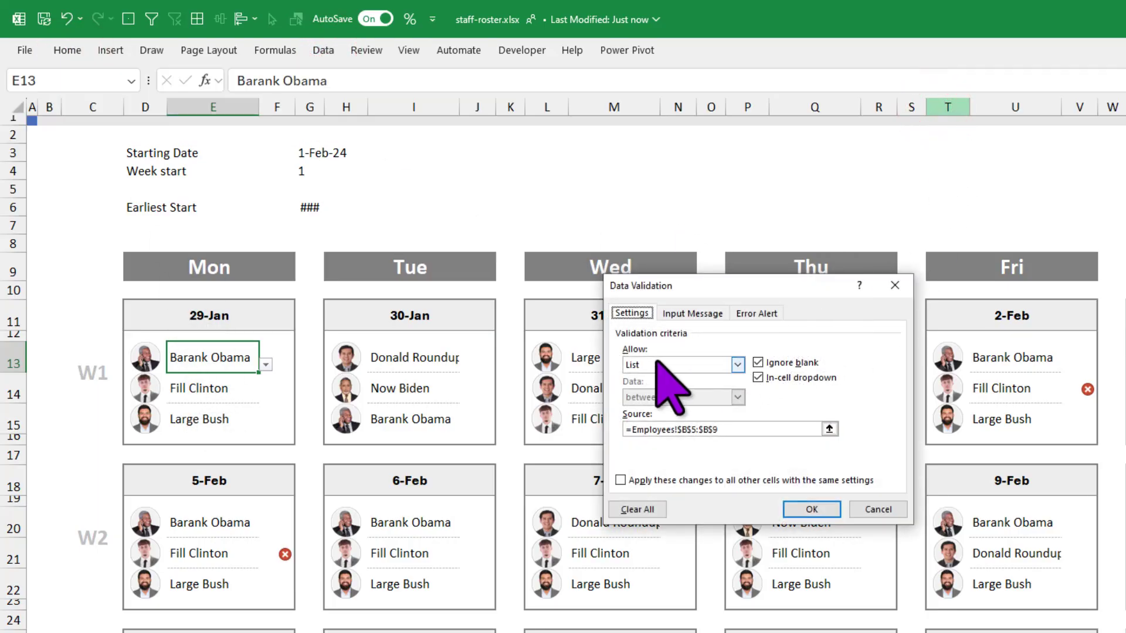
pyautogui.click(732, 433)
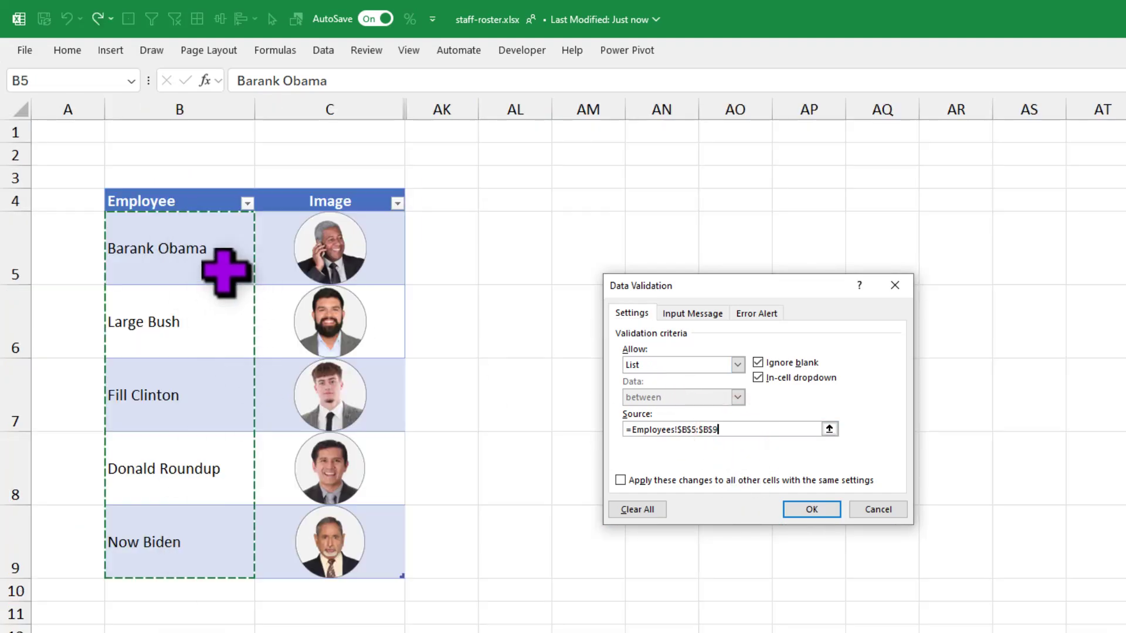
pyautogui.click(329, 619)
pyautogui.press('Return')
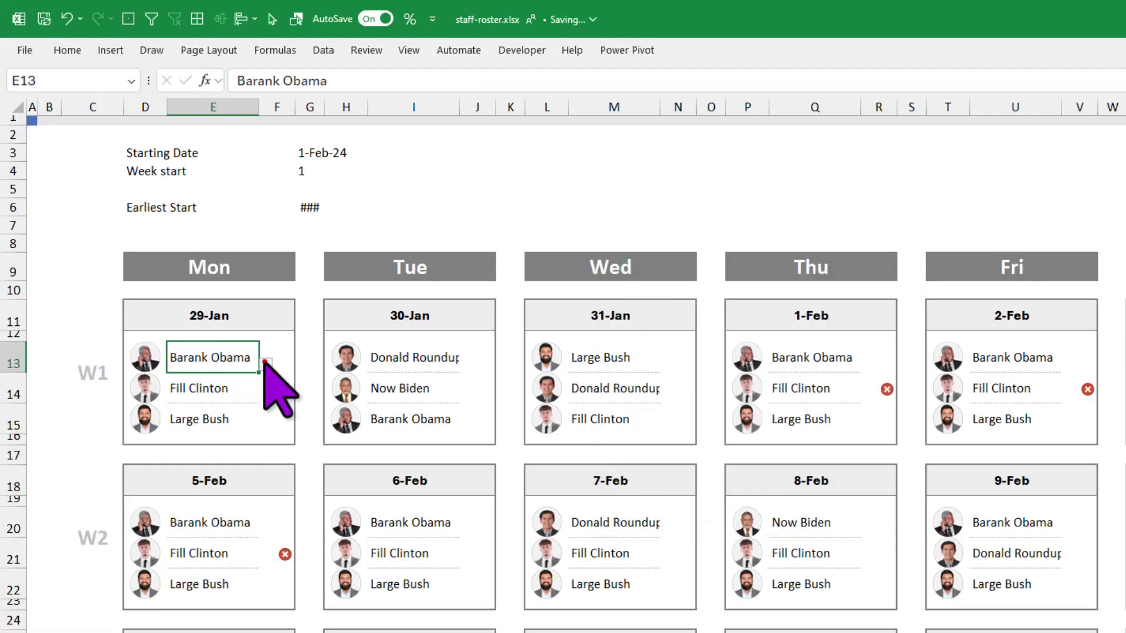
pyautogui.click(265, 365)
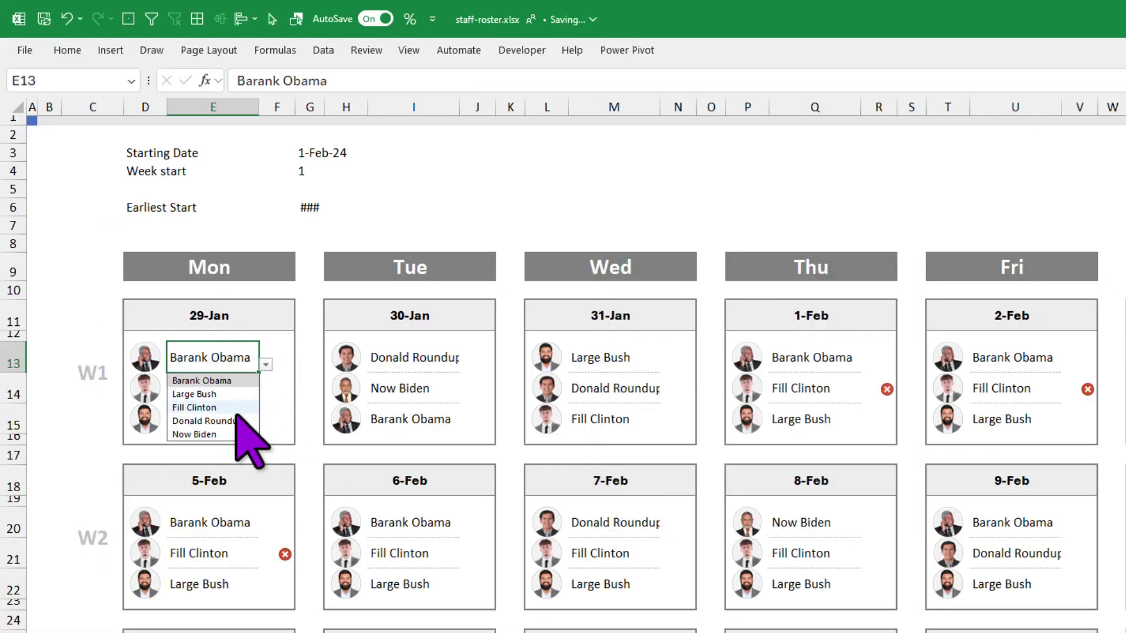
pyautogui.click(262, 380)
pyautogui.click(227, 385)
pyautogui.click(569, 352)
pyautogui.click(547, 356)
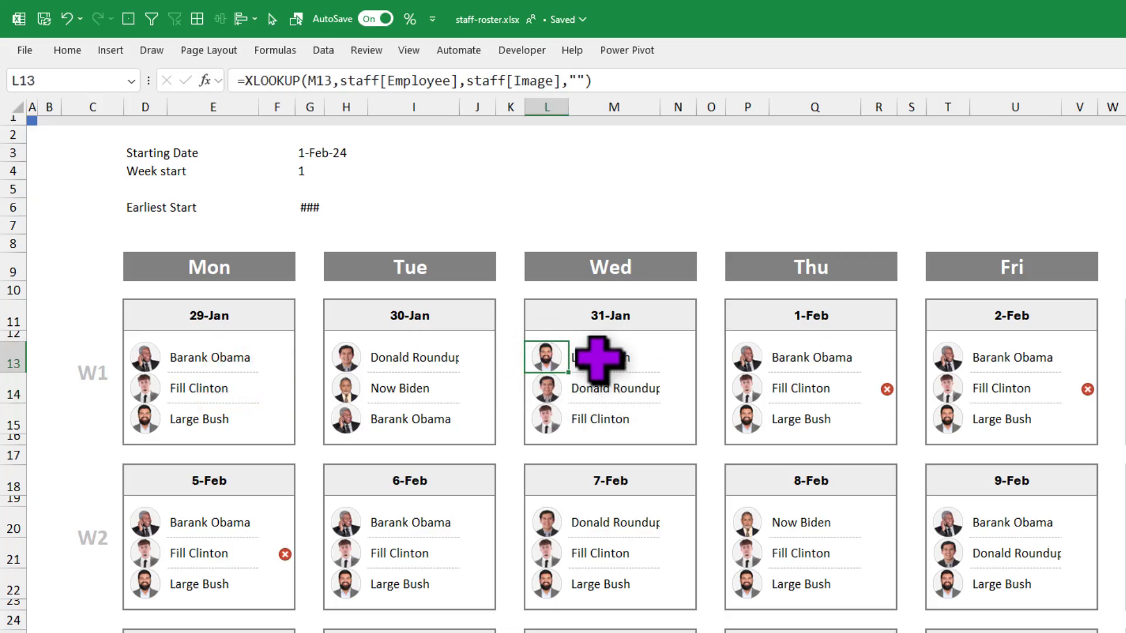
pyautogui.press('F2')
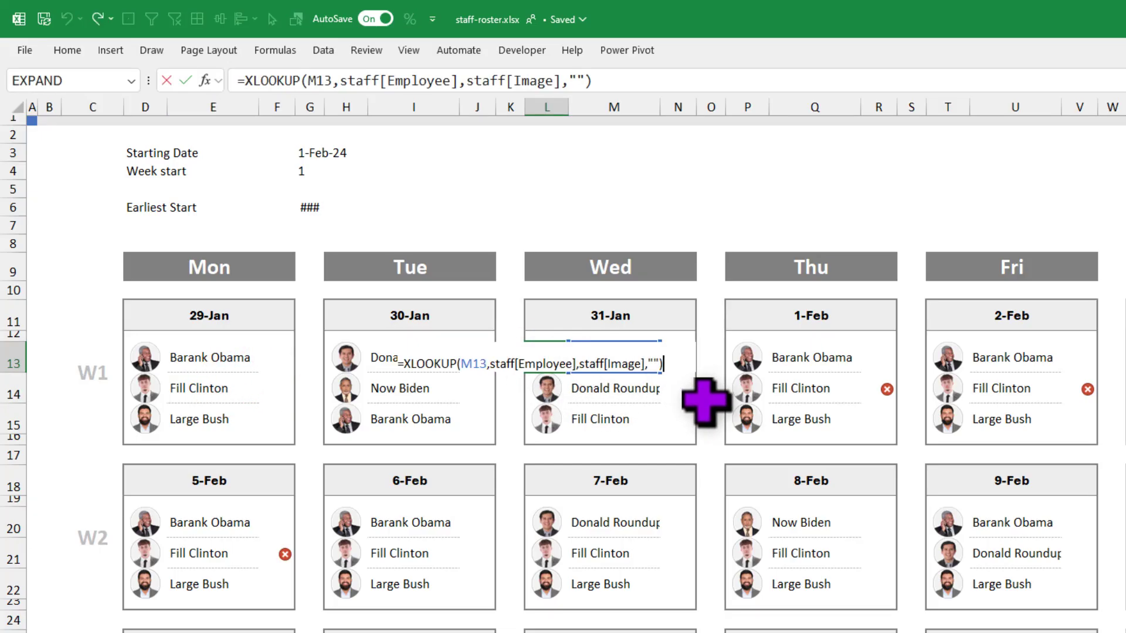
pyautogui.hotkey('ctrl', 'Return')
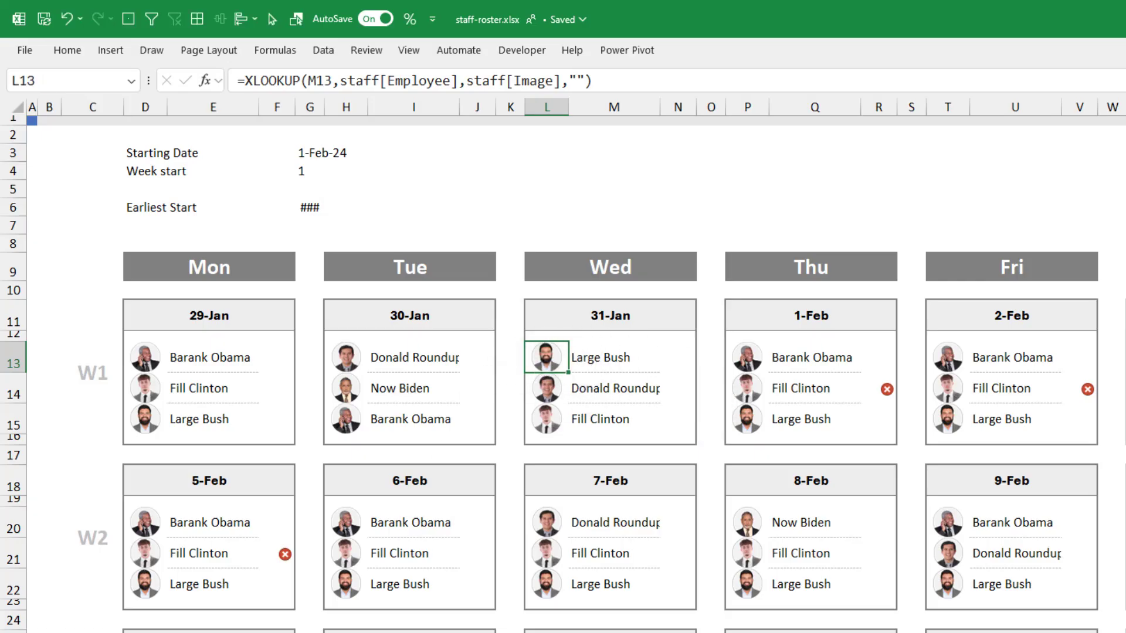
pyautogui.hotkey('ctrl', '[')
pyautogui.click(336, 251)
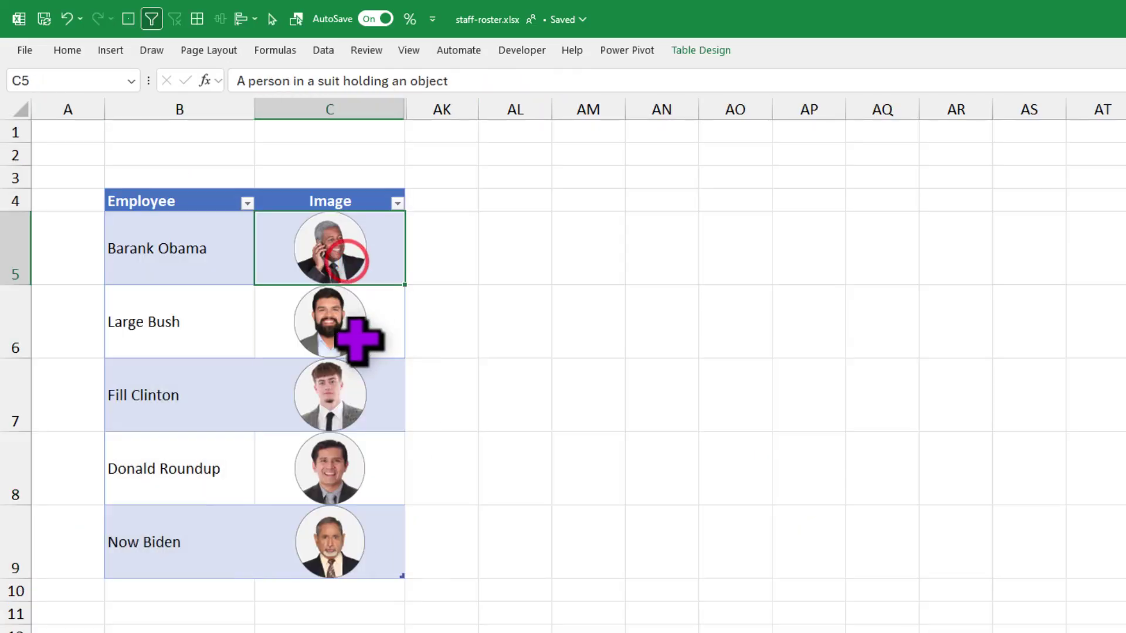
pyautogui.click(359, 339)
pyautogui.click(360, 405)
pyautogui.click(368, 481)
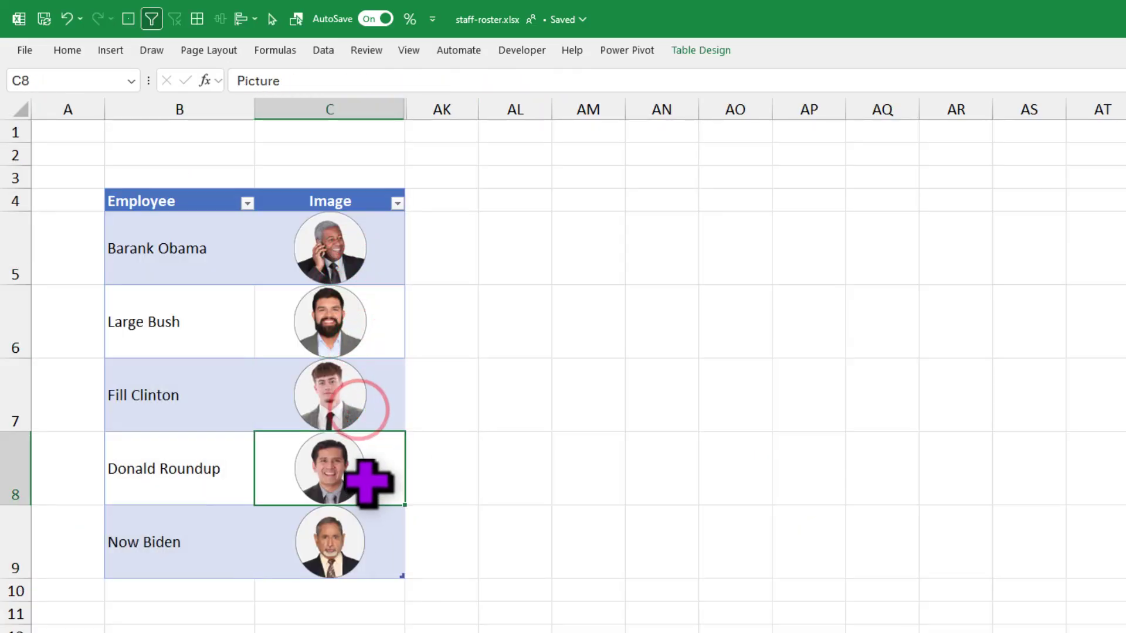
pyautogui.click(358, 531)
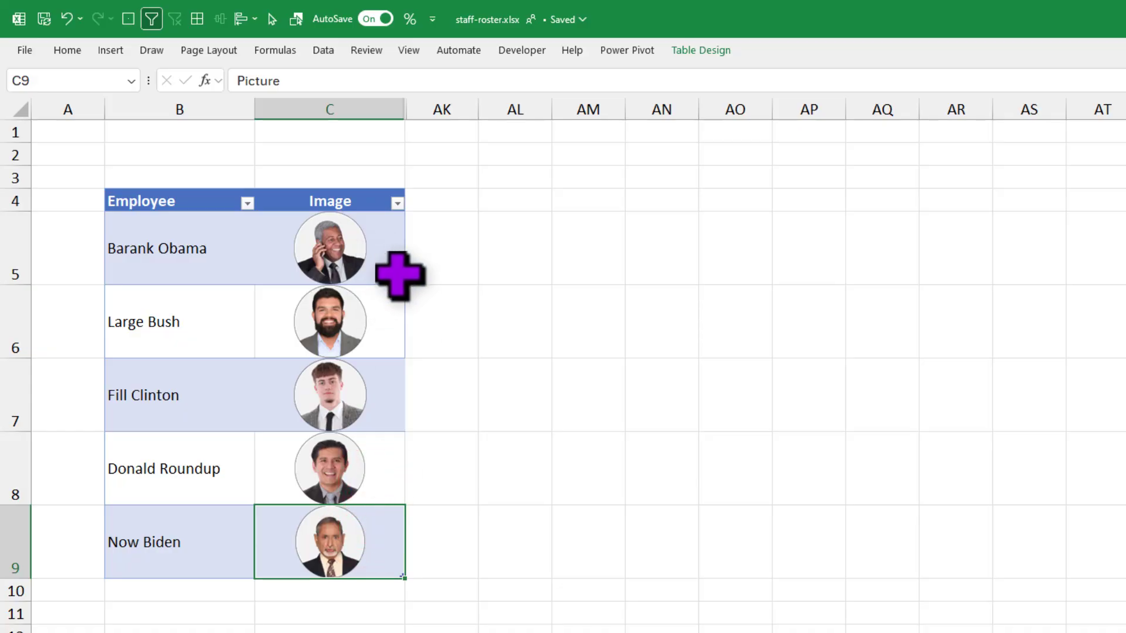
pyautogui.click(111, 50)
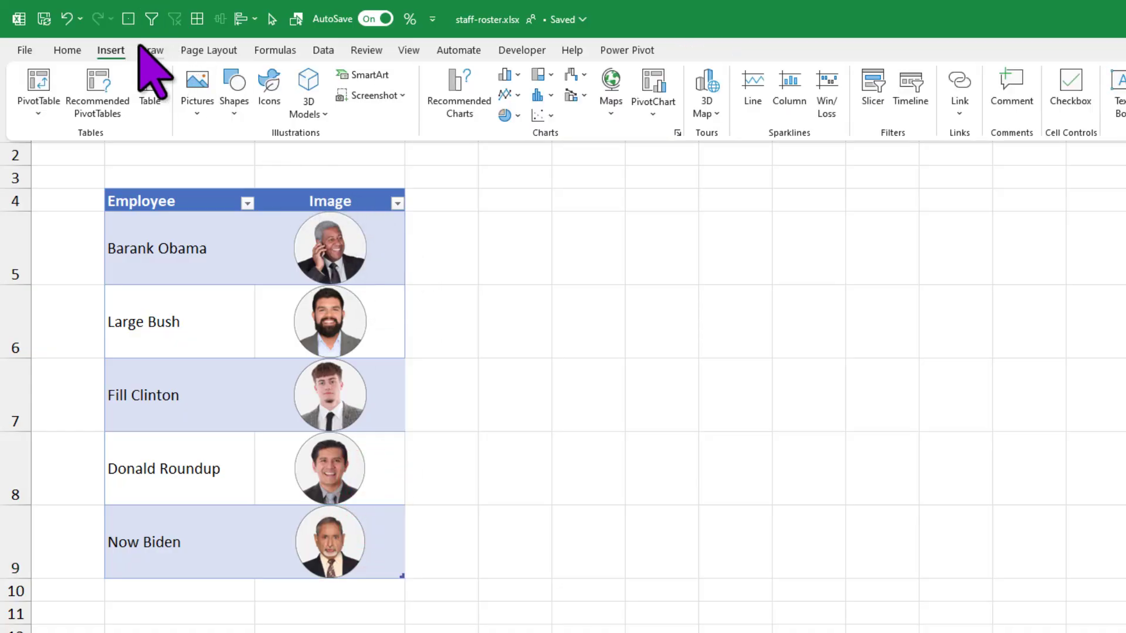
pyautogui.click(192, 111)
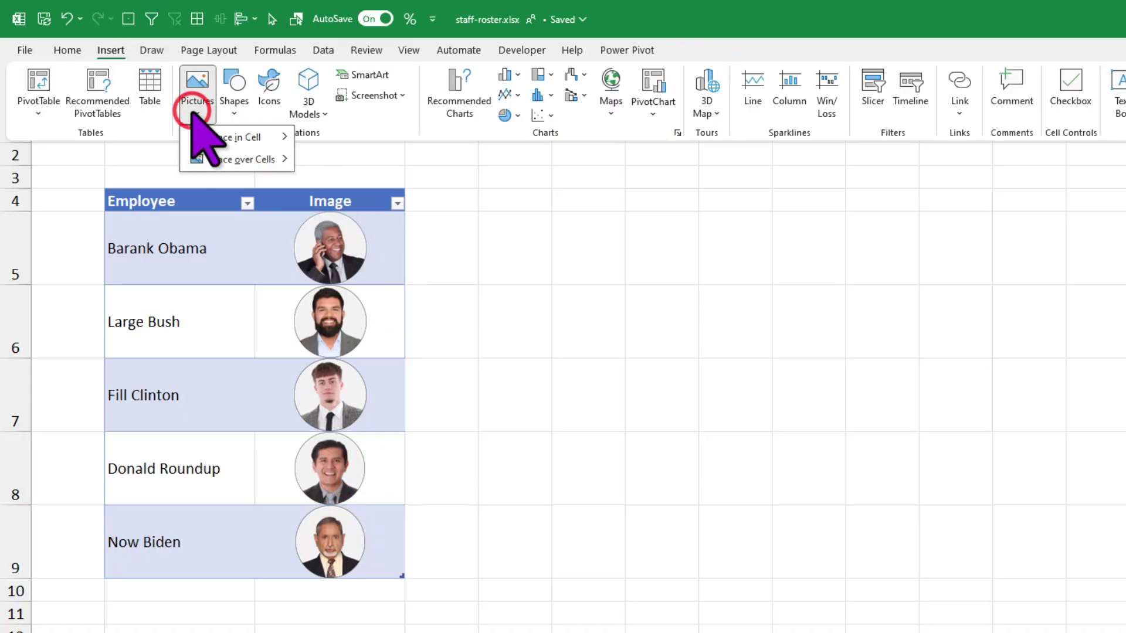
pyautogui.moveTo(220, 140)
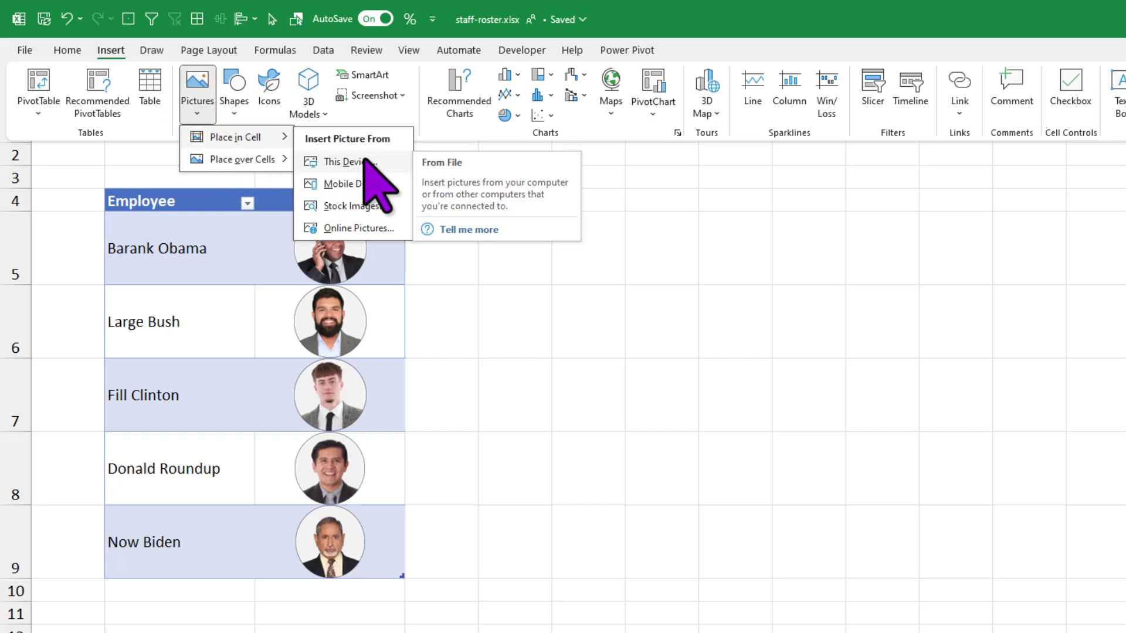
pyautogui.click(344, 486)
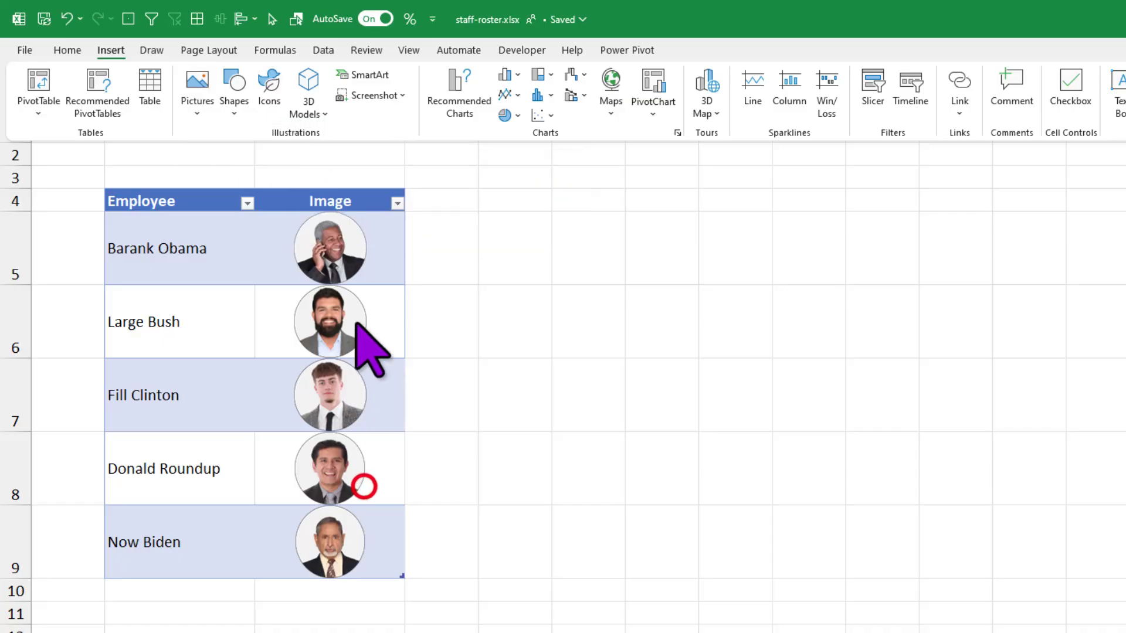
pyautogui.hotkey('ctrl', 'F1')
pyautogui.click(359, 259)
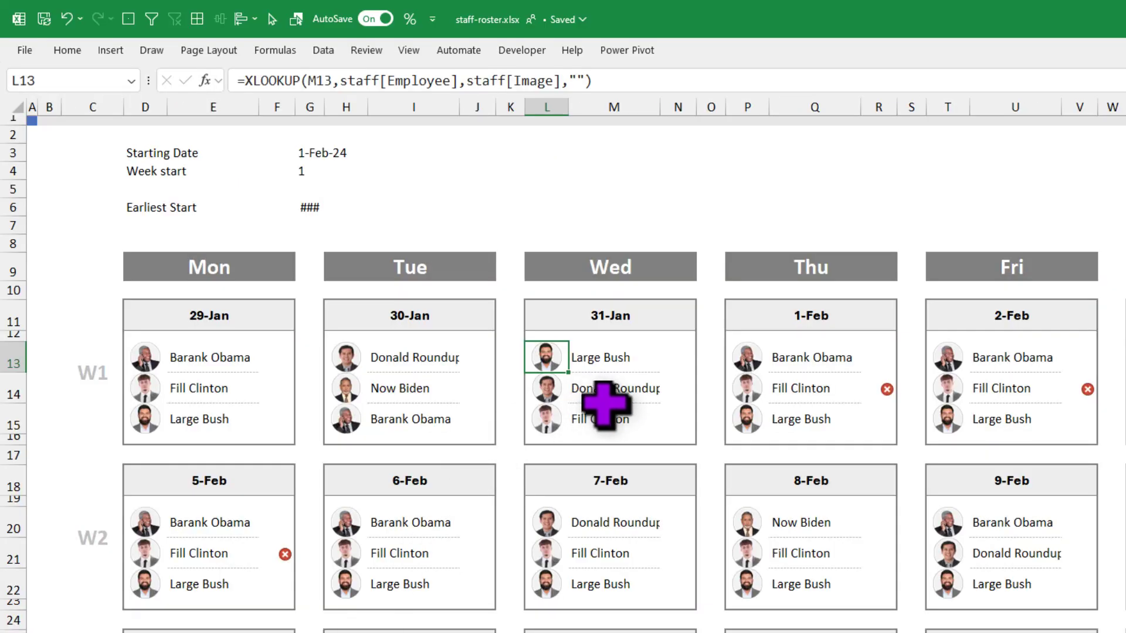
pyautogui.click(602, 357)
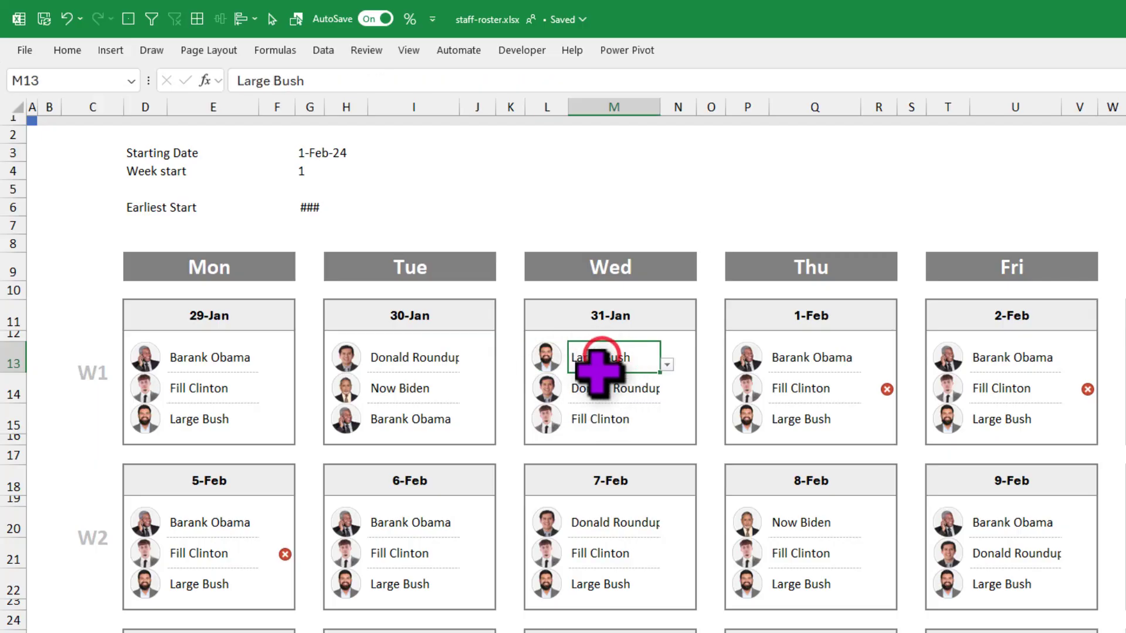
pyautogui.click(544, 355)
pyautogui.press('F2')
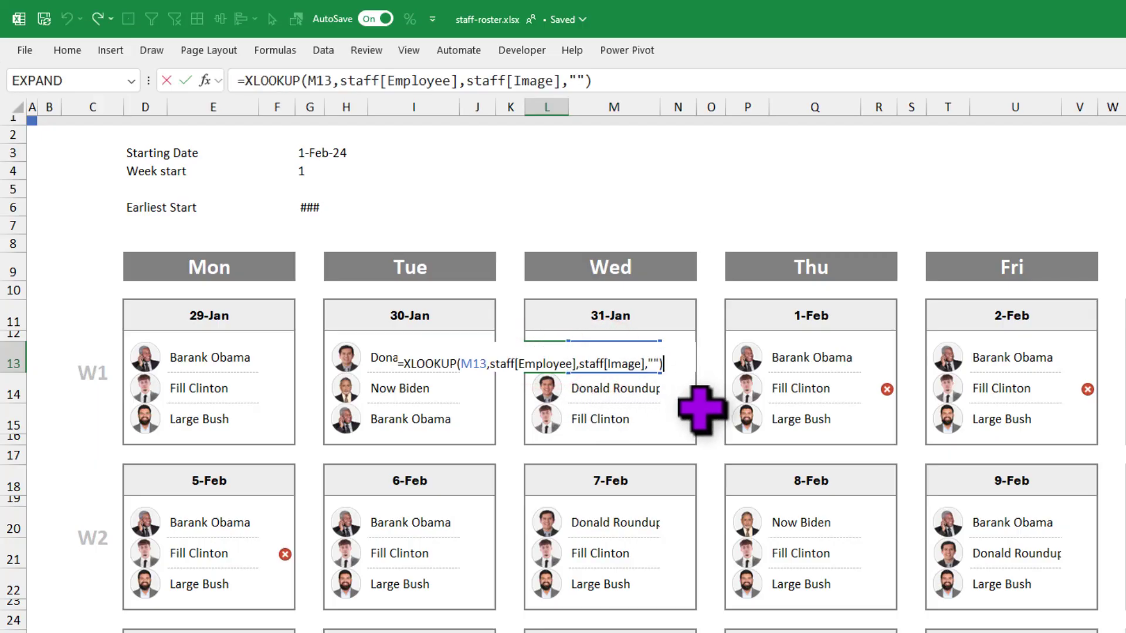
pyautogui.doubleClick(467, 364)
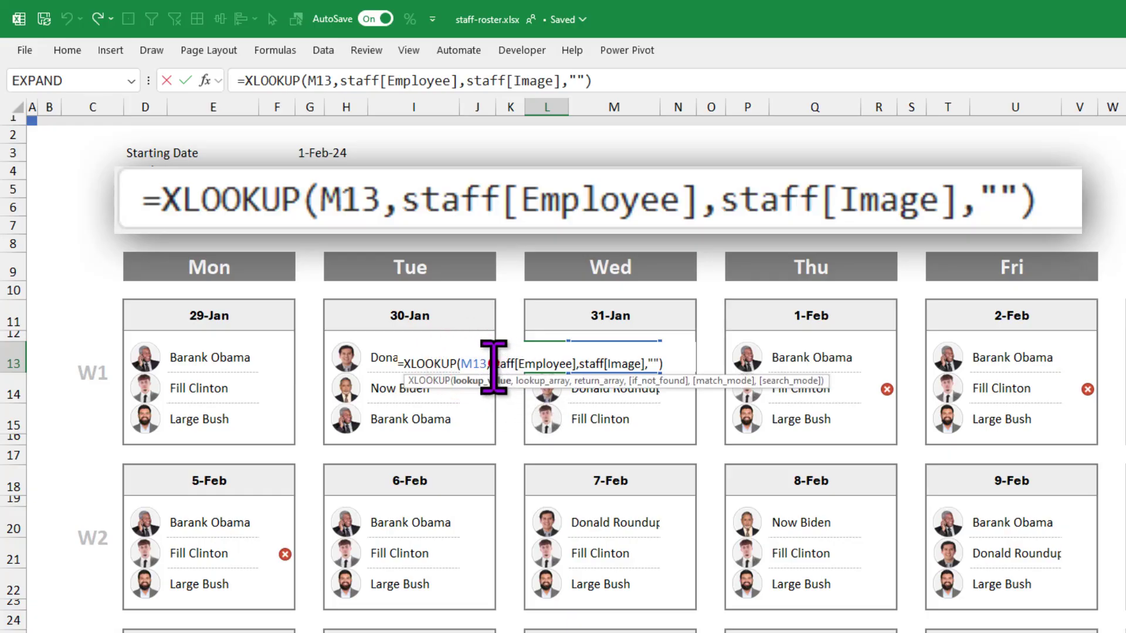
pyautogui.moveTo(497, 365); pyautogui.dragTo(650, 367)
pyautogui.press('Escape')
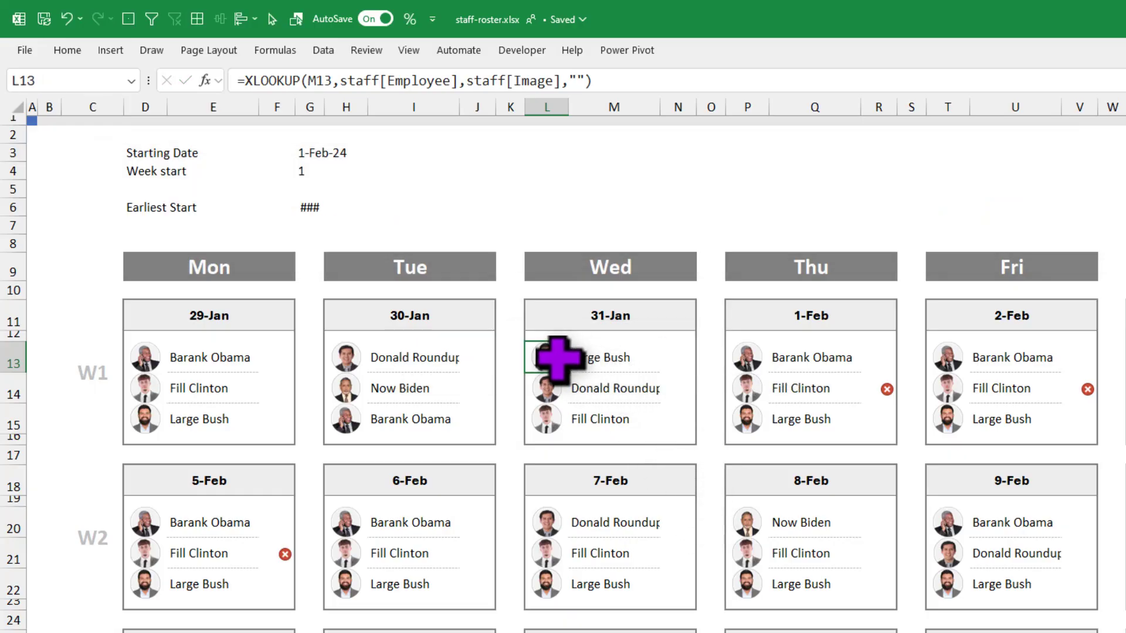
pyautogui.click(585, 356)
pyautogui.click(544, 357)
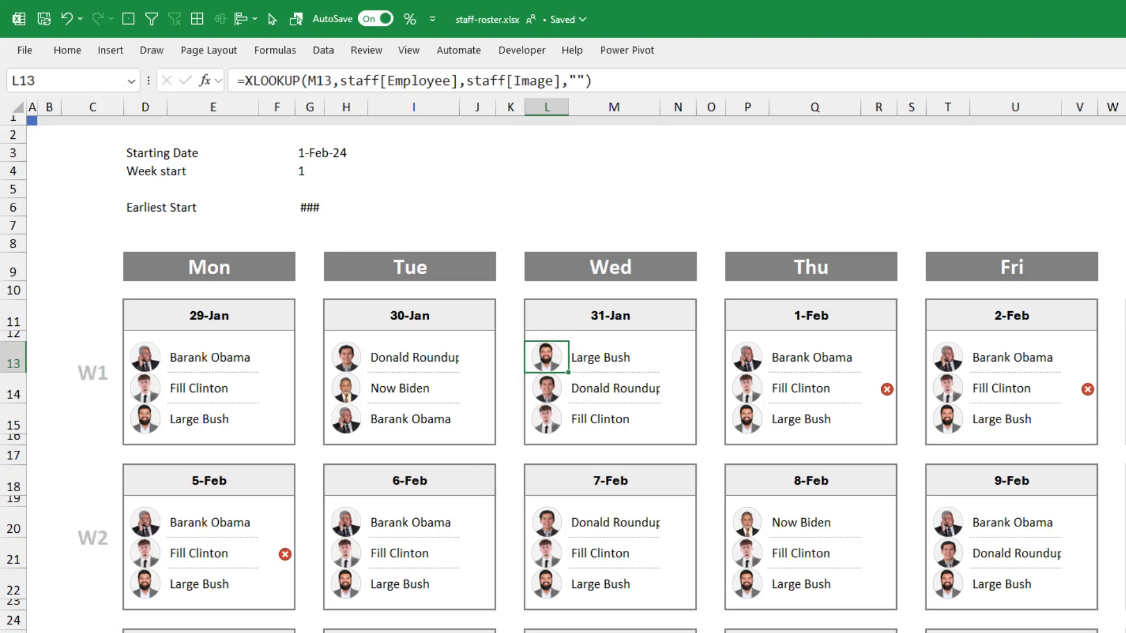
pyautogui.hotkey('ctrl', 'pagedown')
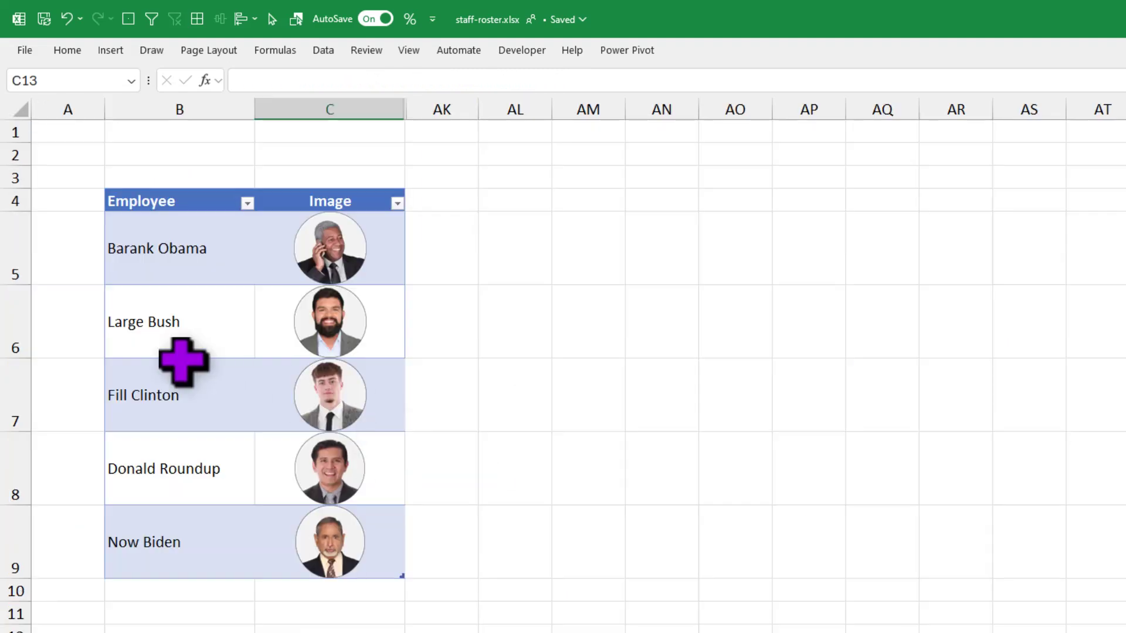
pyautogui.moveTo(158, 335); pyautogui.dragTo(334, 336)
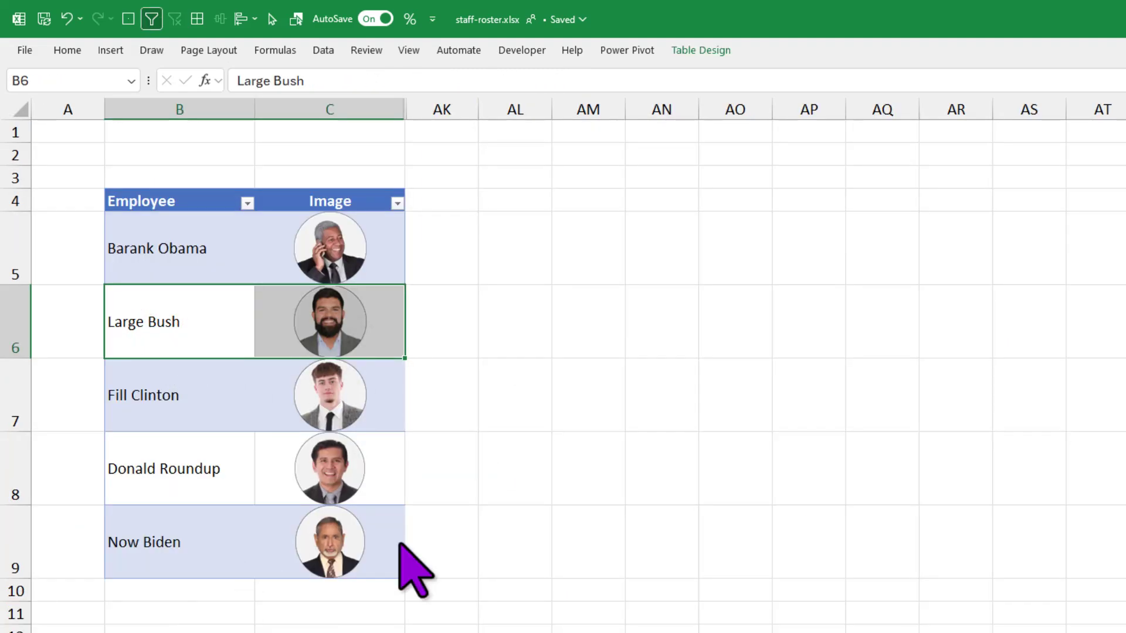
pyautogui.hotkey('ctrl', 'pageup')
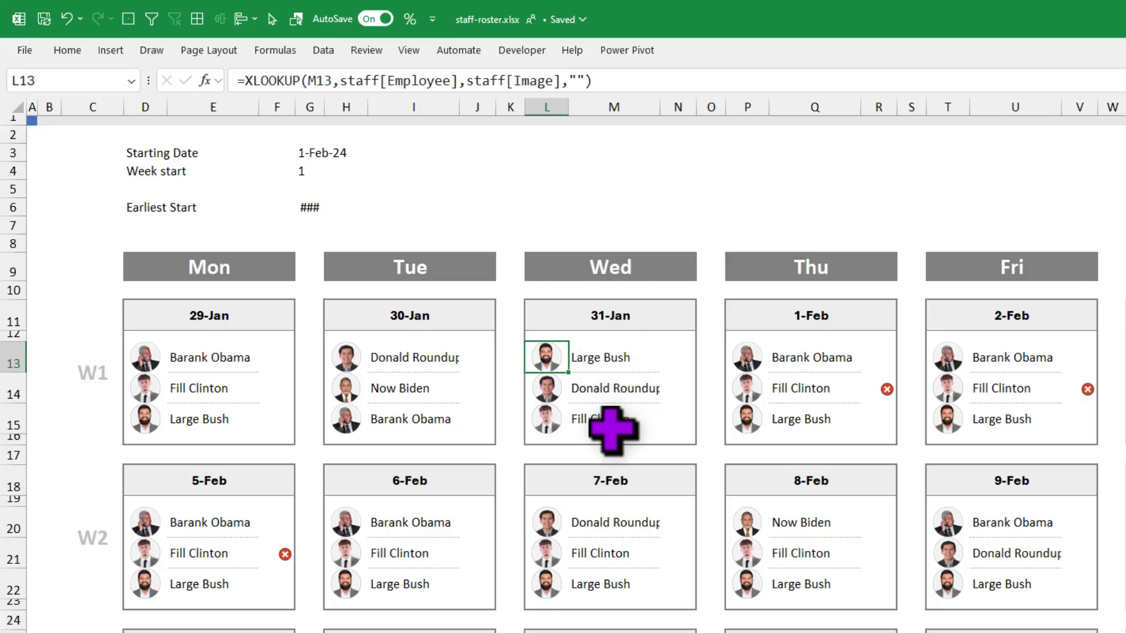
# Assign Large Bush to the second 31-Jan slot (M14) from the employee dropdown
pyautogui.click(616, 366)
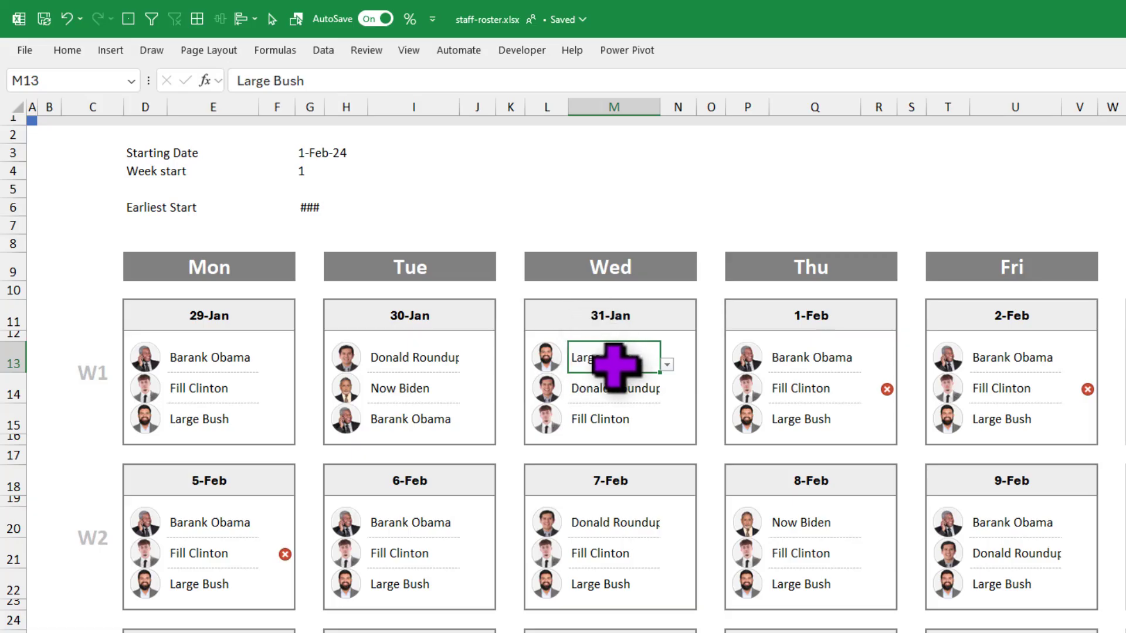
pyautogui.click(614, 387)
pyautogui.click(667, 395)
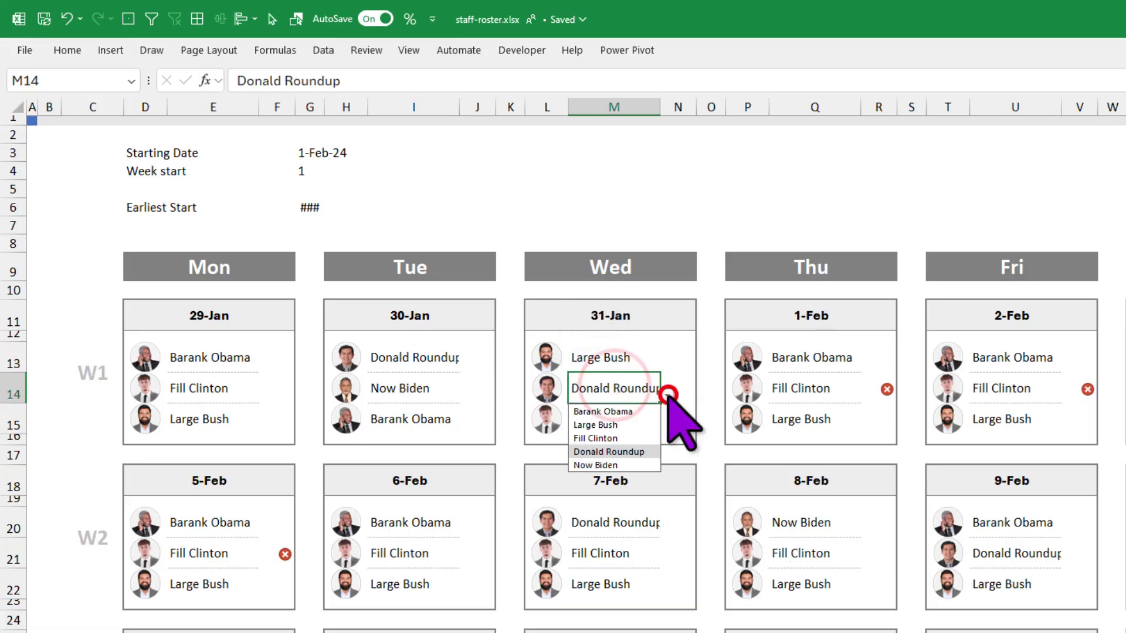
pyautogui.click(639, 424)
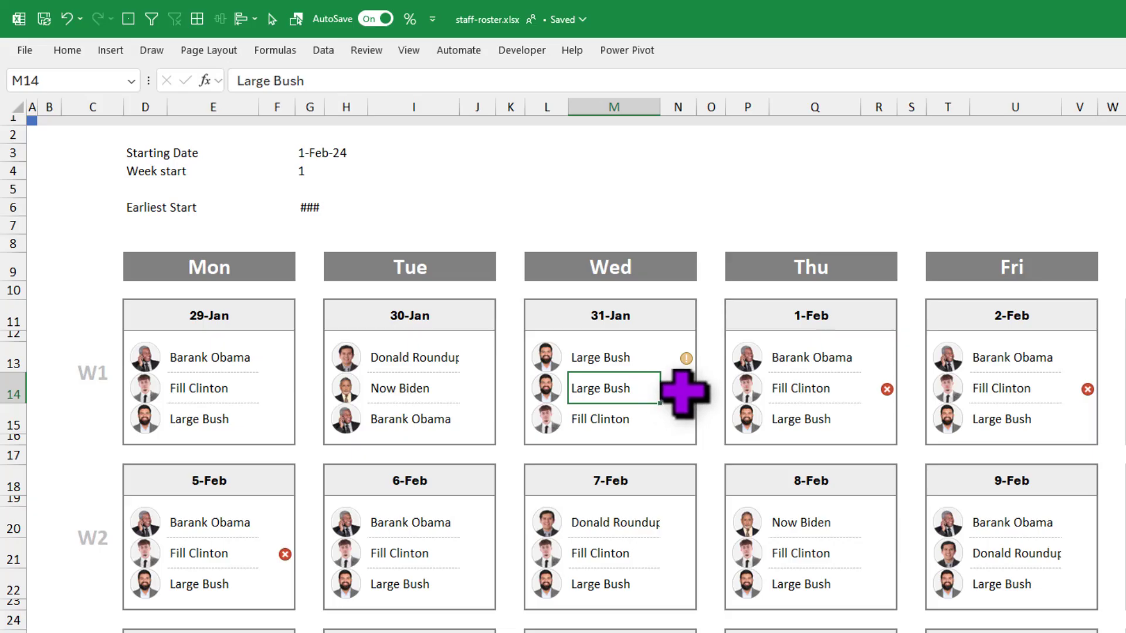
# Inspect the N13 IFS/COUNTIFS warning formula's duplicate and vacation checks without changing it
pyautogui.click(682, 359)
pyautogui.press('F2')
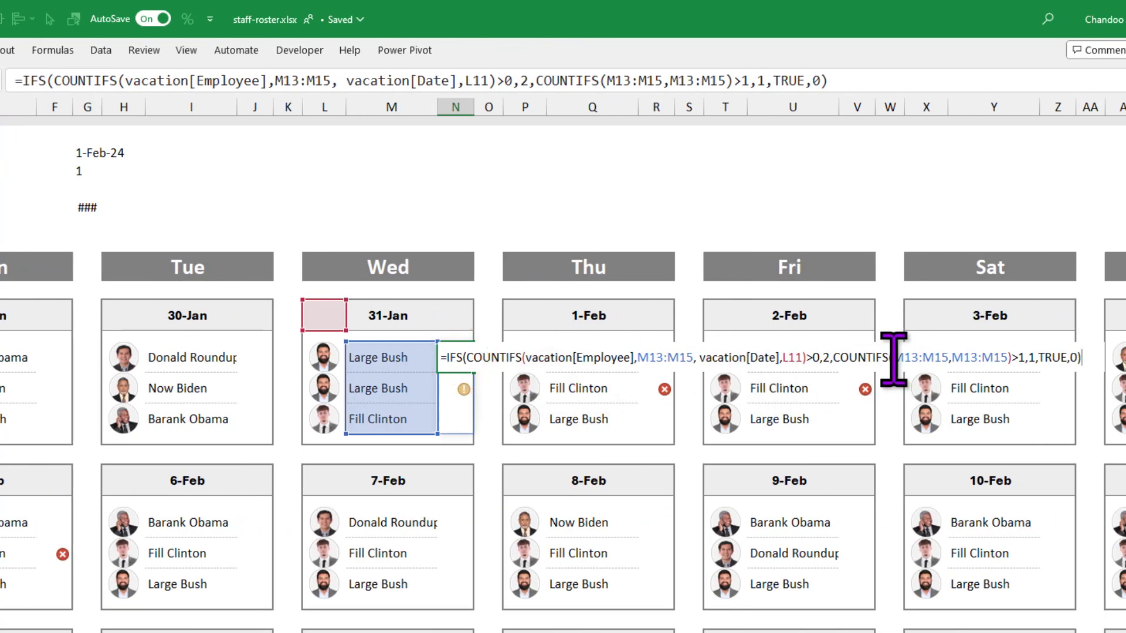
pyautogui.moveTo(894, 358); pyautogui.dragTo(1025, 362)
pyautogui.click(1020, 359)
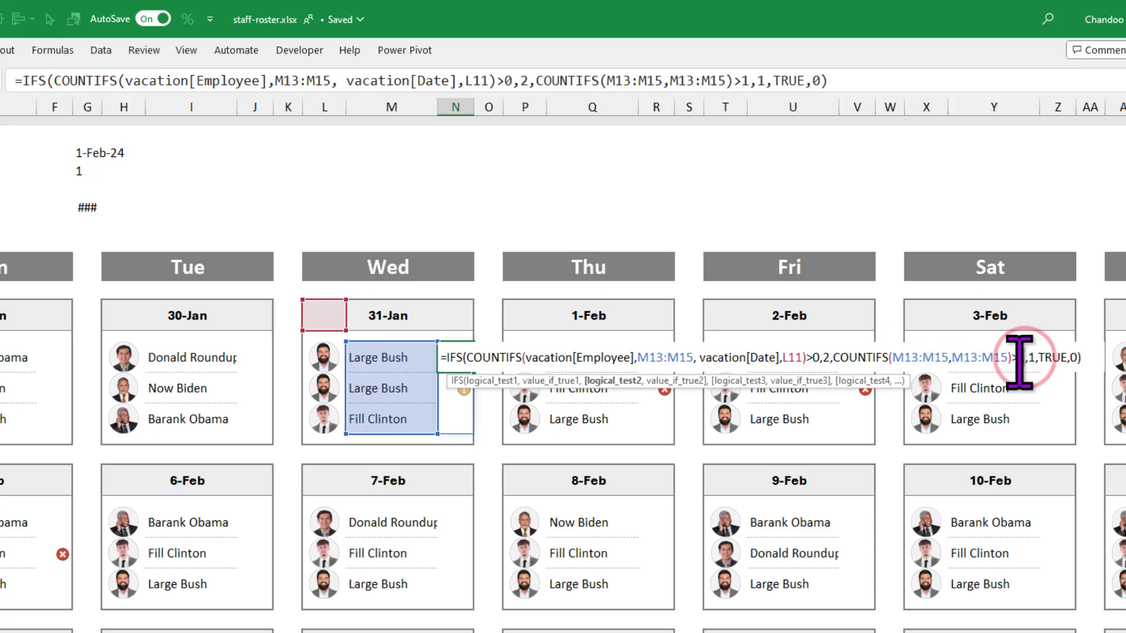
pyautogui.click(1032, 358)
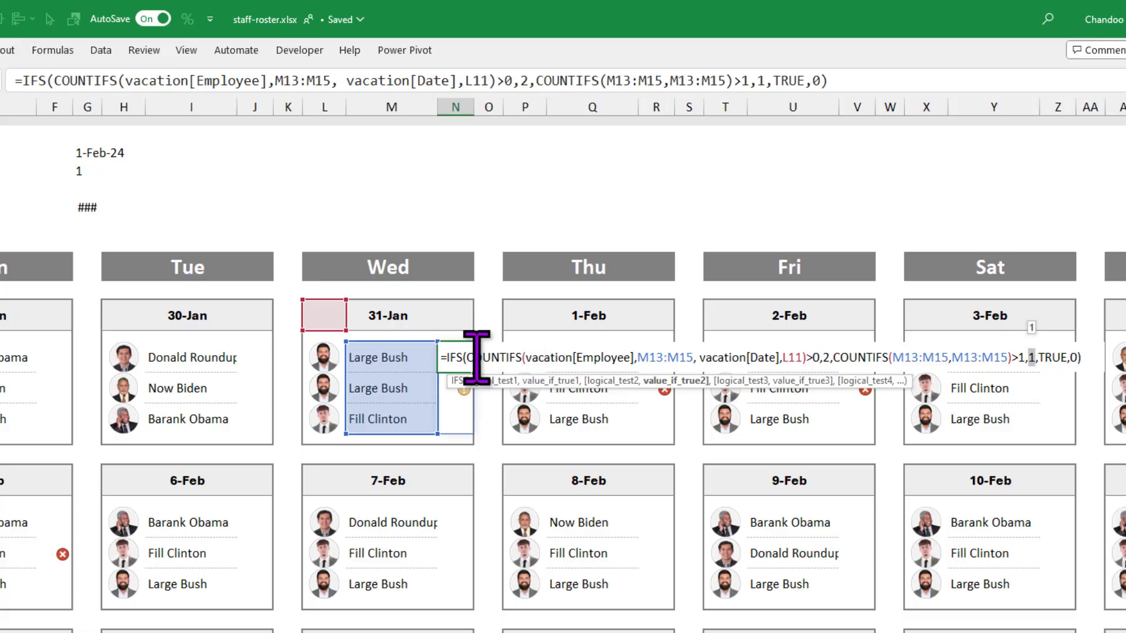
pyautogui.moveTo(465, 358); pyautogui.dragTo(1068, 366)
pyautogui.press('Escape')
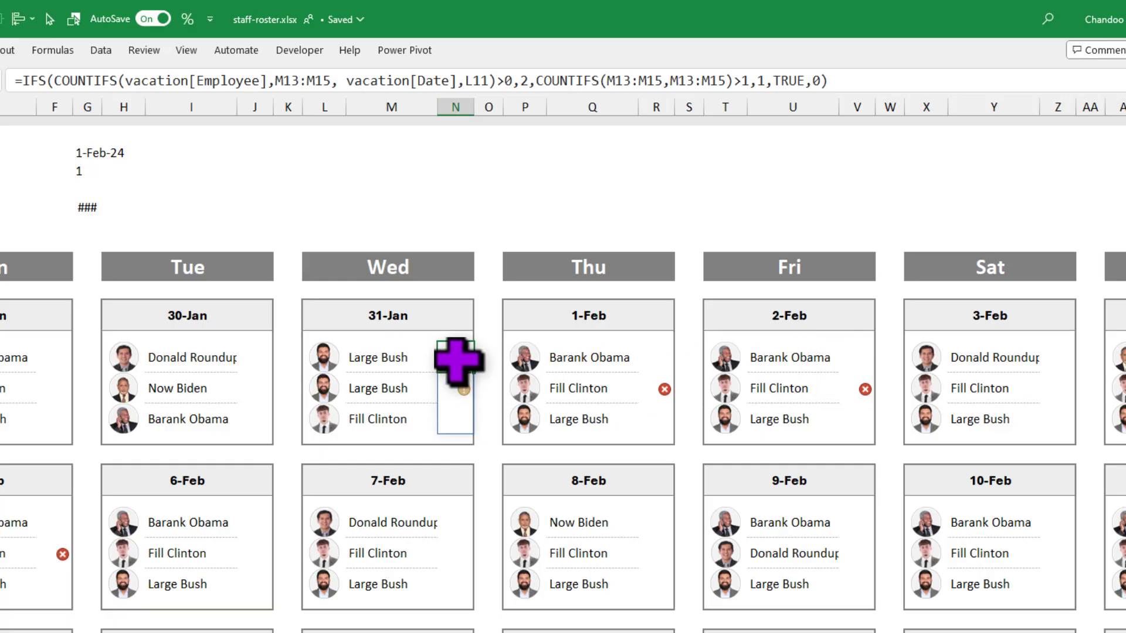
# Review the Icon Set conditional formatting rule unchanged, then move to the Vacation Days sheet
pyautogui.click(0, 50)
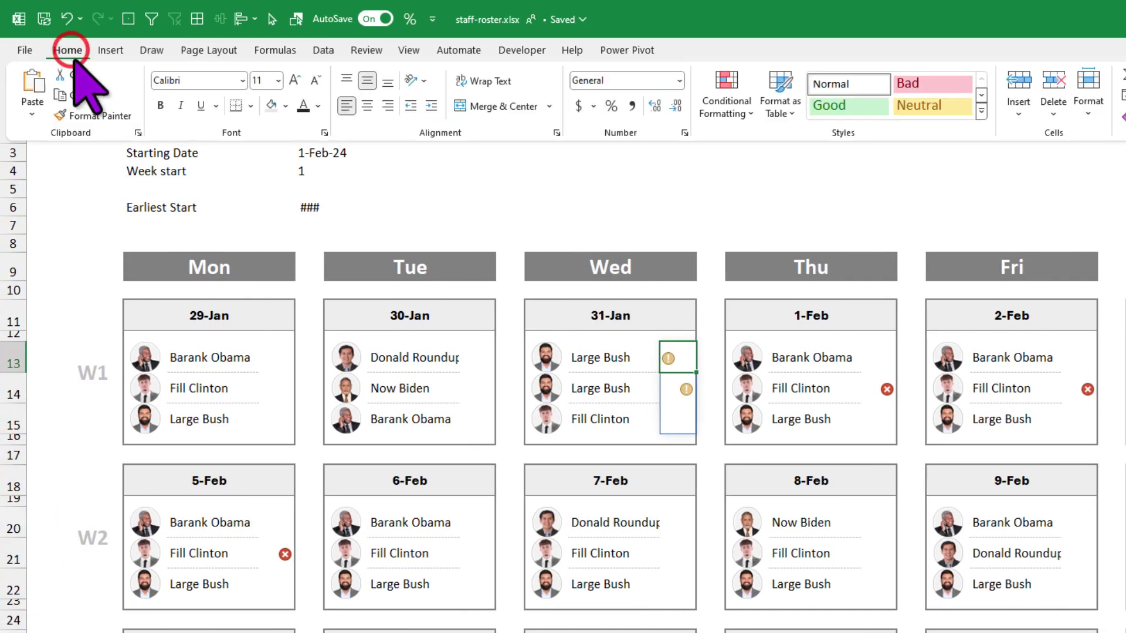
pyautogui.click(712, 119)
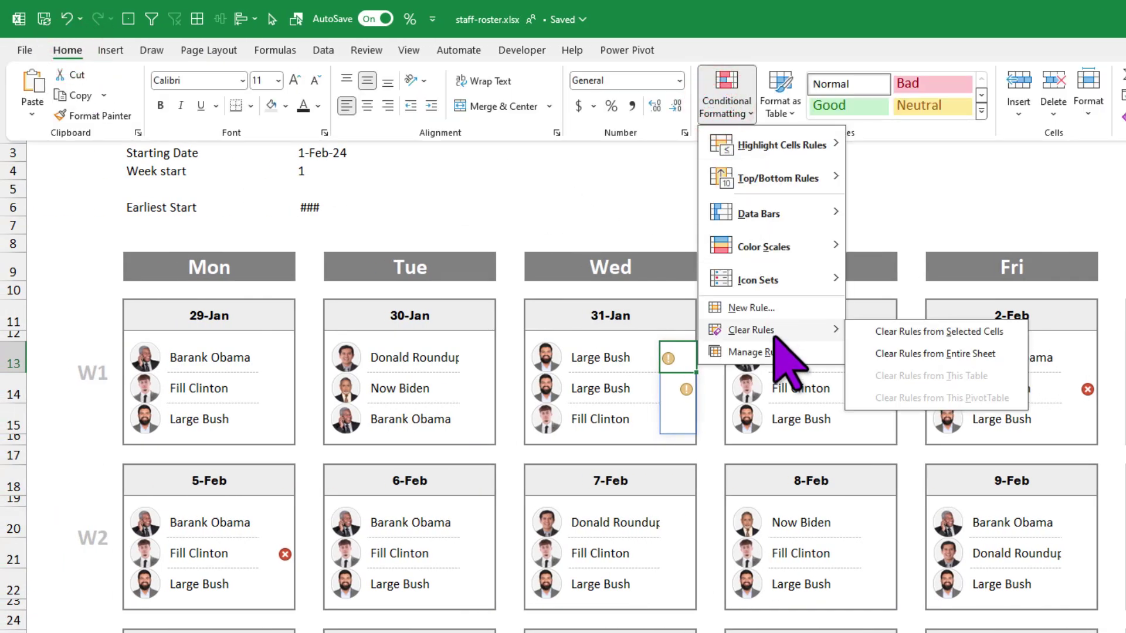
pyautogui.click(756, 350)
pyautogui.doubleClick(570, 412)
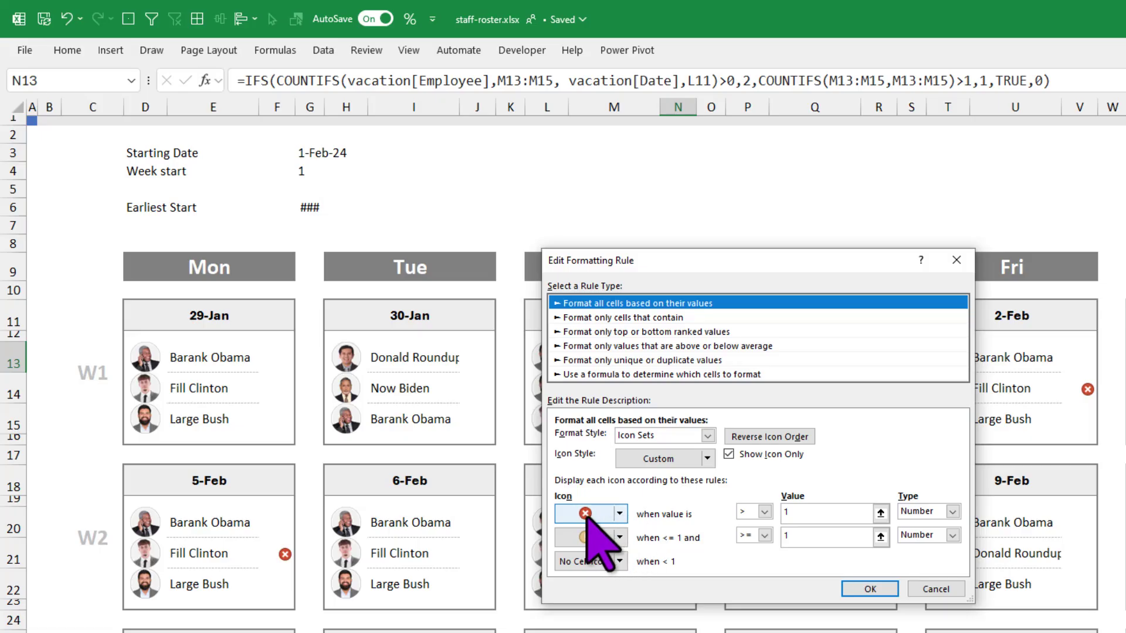
pyautogui.click(870, 589)
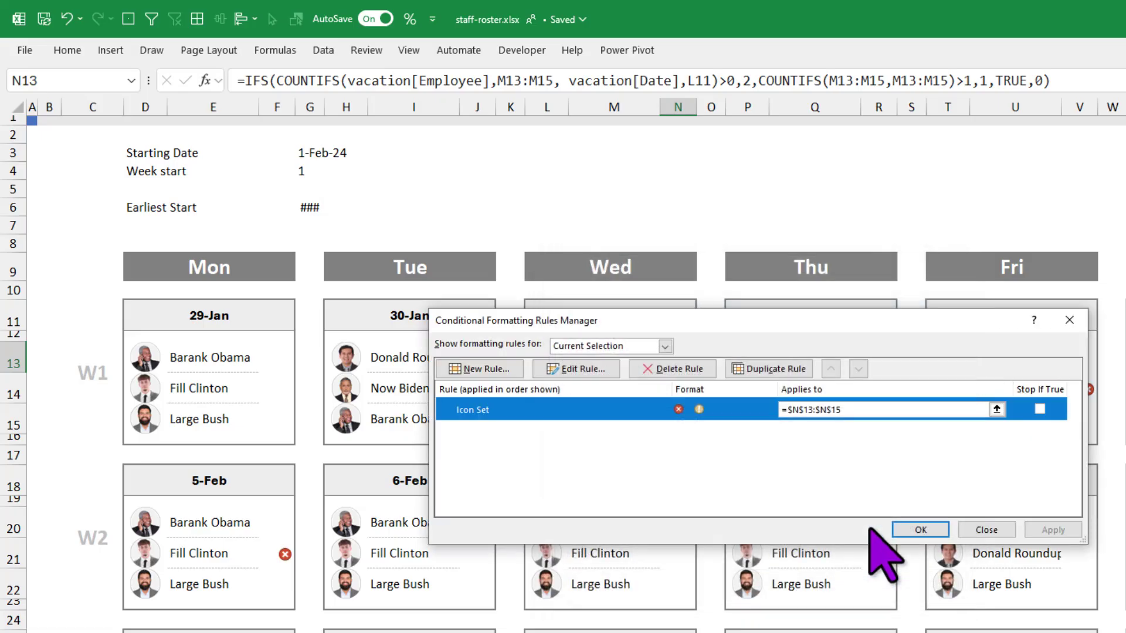
pyautogui.click(875, 528)
pyautogui.hotkey('ctrl', 'pagedown')
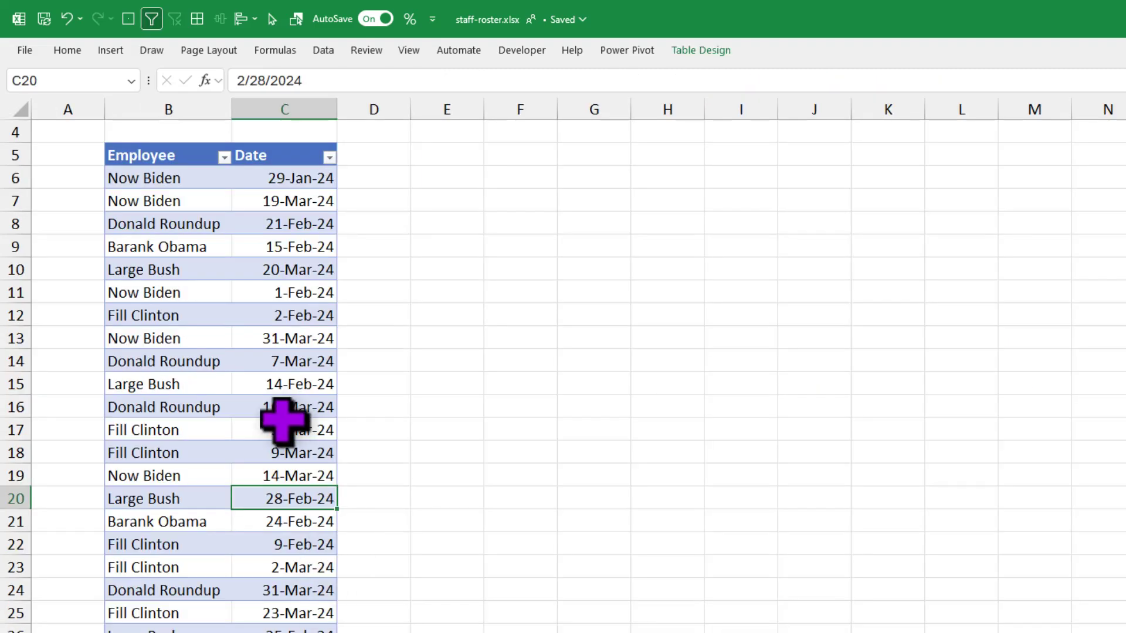
# Select and scroll through the vacation table, highlight its first entry, then return to the roster
pyautogui.moveTo(176, 155); pyautogui.dragTo(194, 234)
pyautogui.hotkey('ctrl', 'a')
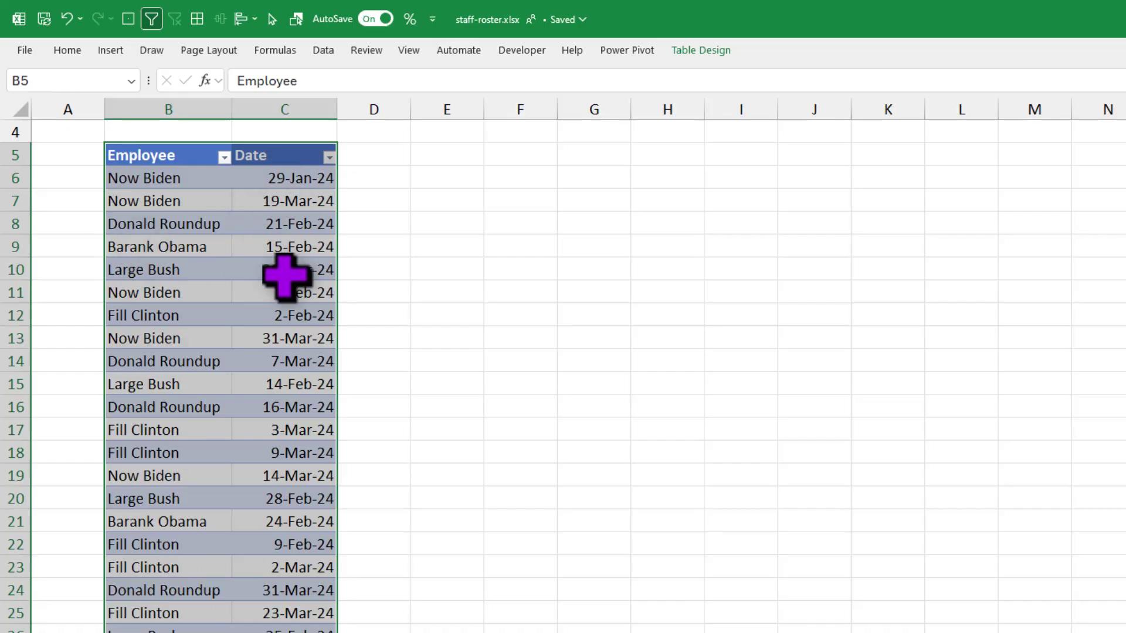
pyautogui.scroll(-3, 307, 469)
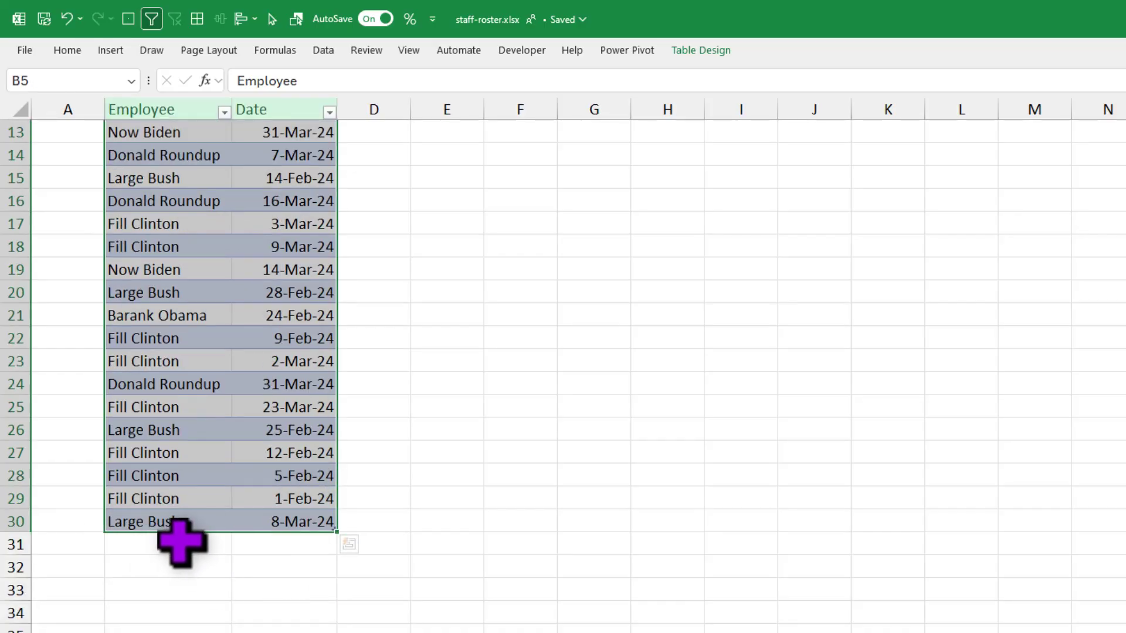
pyautogui.scroll(4, 184, 538)
pyautogui.click(228, 452)
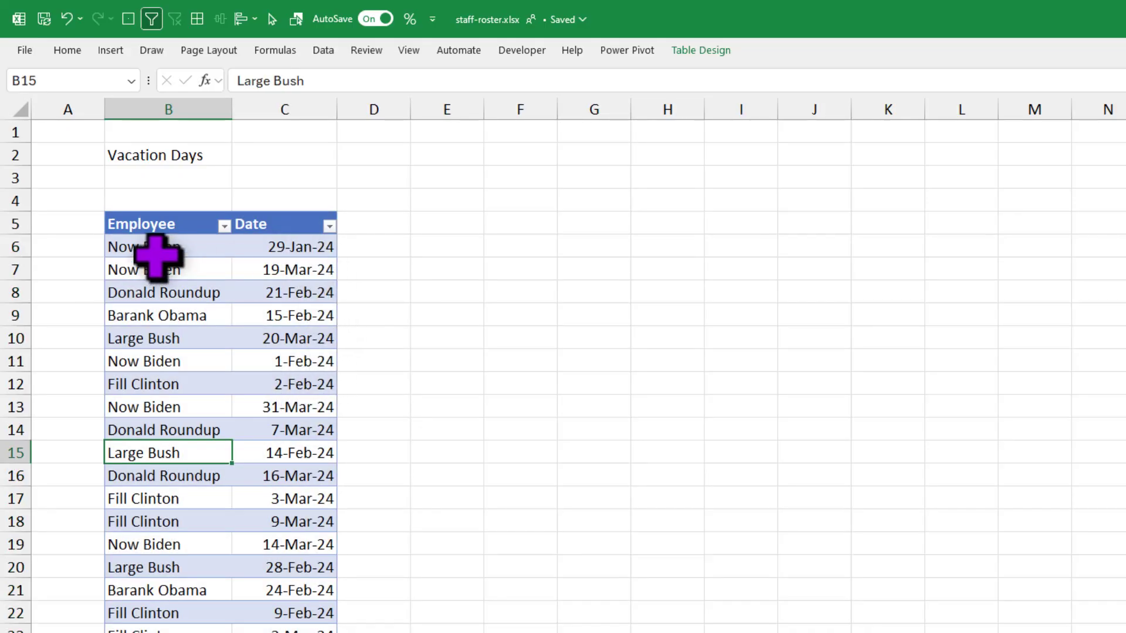
pyautogui.moveTo(157, 251); pyautogui.dragTo(292, 253)
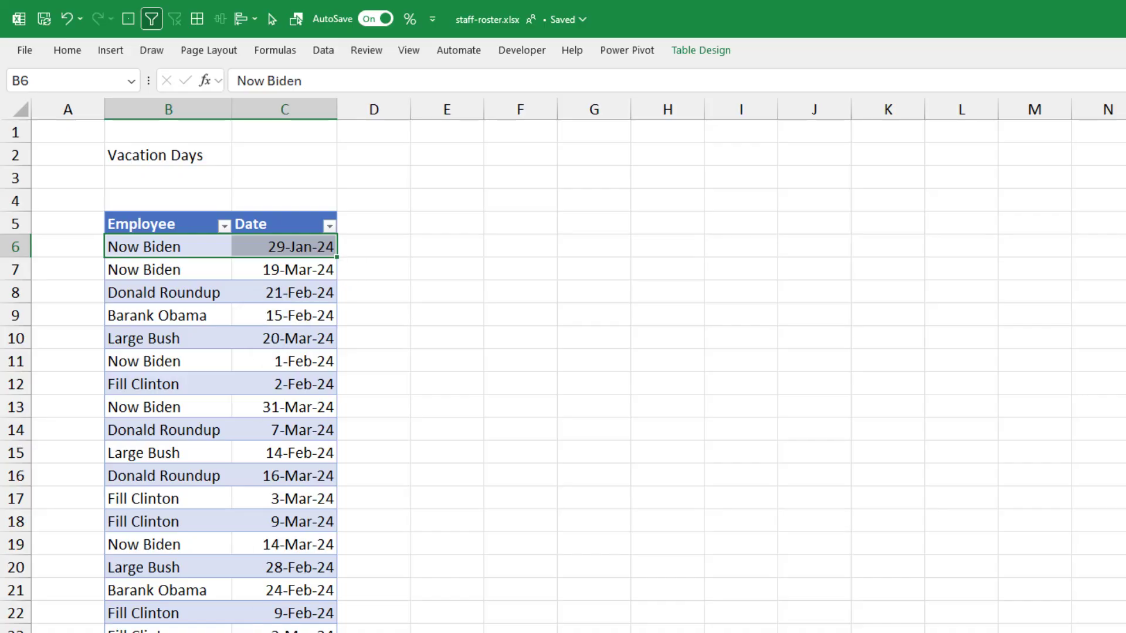
pyautogui.hotkey('ctrl', 'pagedown')
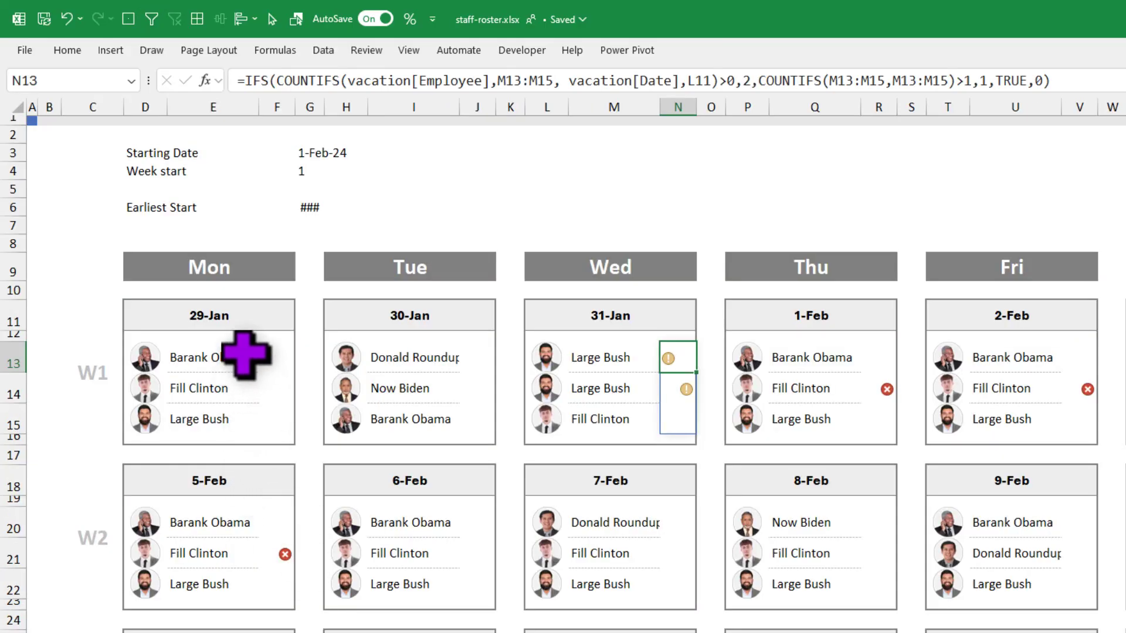
# Assign Now Biden to the second 29-Jan slot and select his warning cell
pyautogui.moveTo(201, 317); pyautogui.dragTo(211, 395)
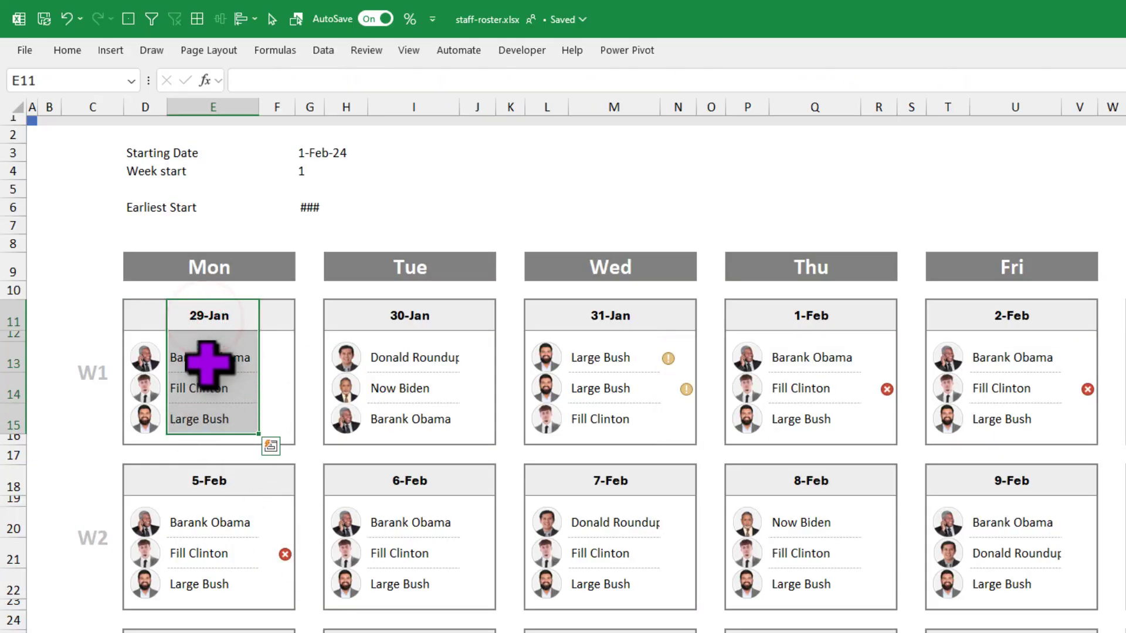
pyautogui.click(204, 379)
pyautogui.click(265, 395)
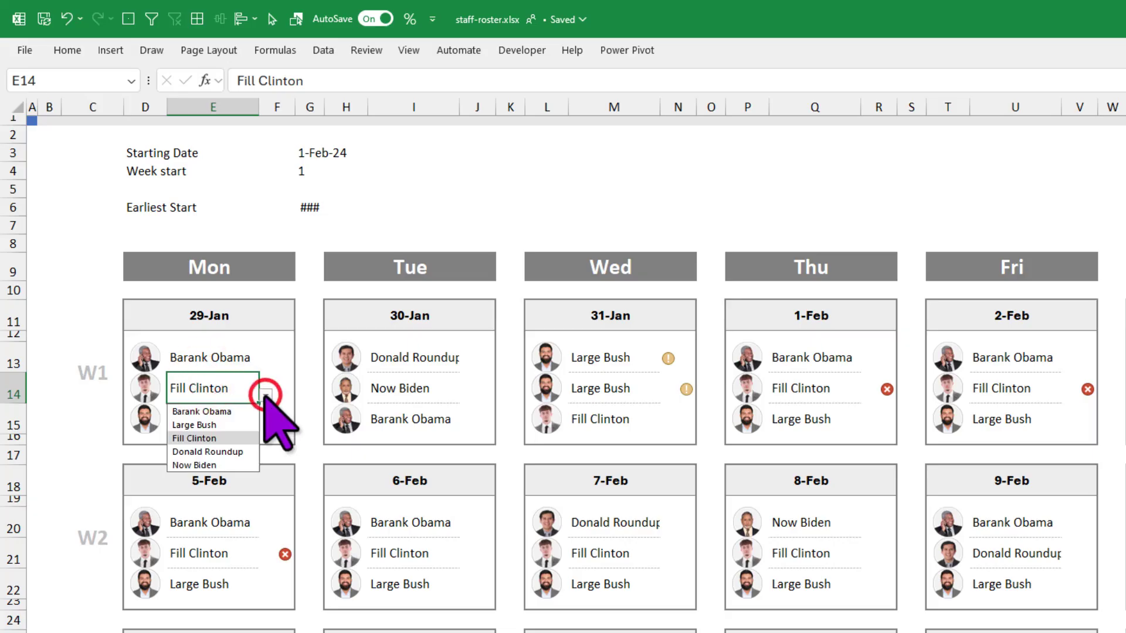
pyautogui.click(229, 465)
pyautogui.click(285, 390)
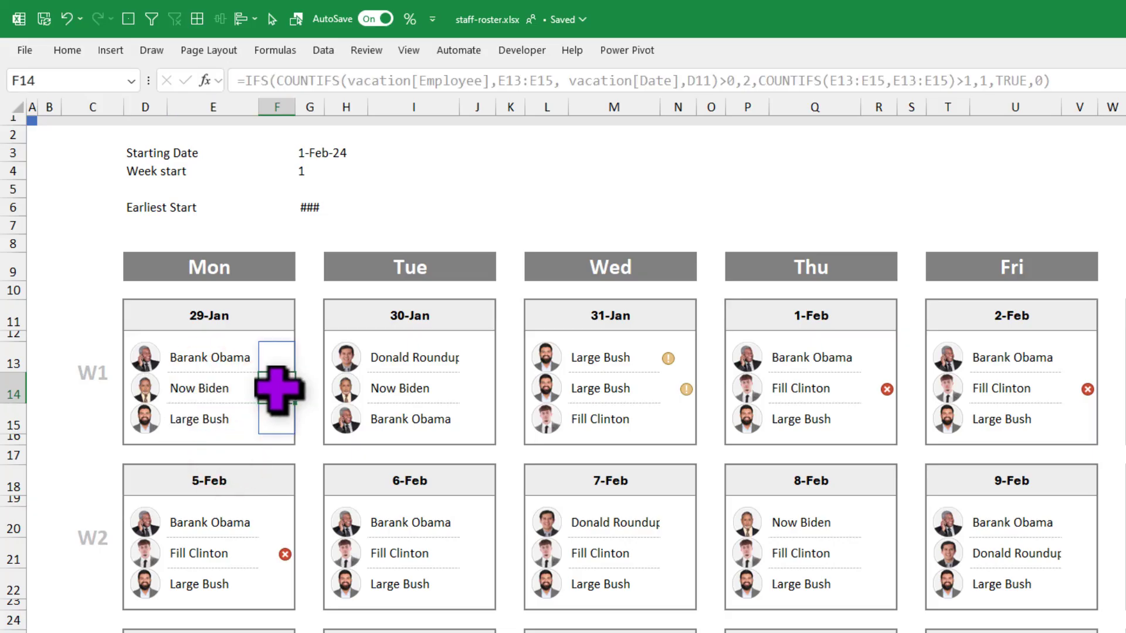
# Preview the E13:E15, D11 and vacation COUNTIFS parts of F13's formula, then confirm it
pyautogui.click(261, 355)
pyautogui.press('F2')
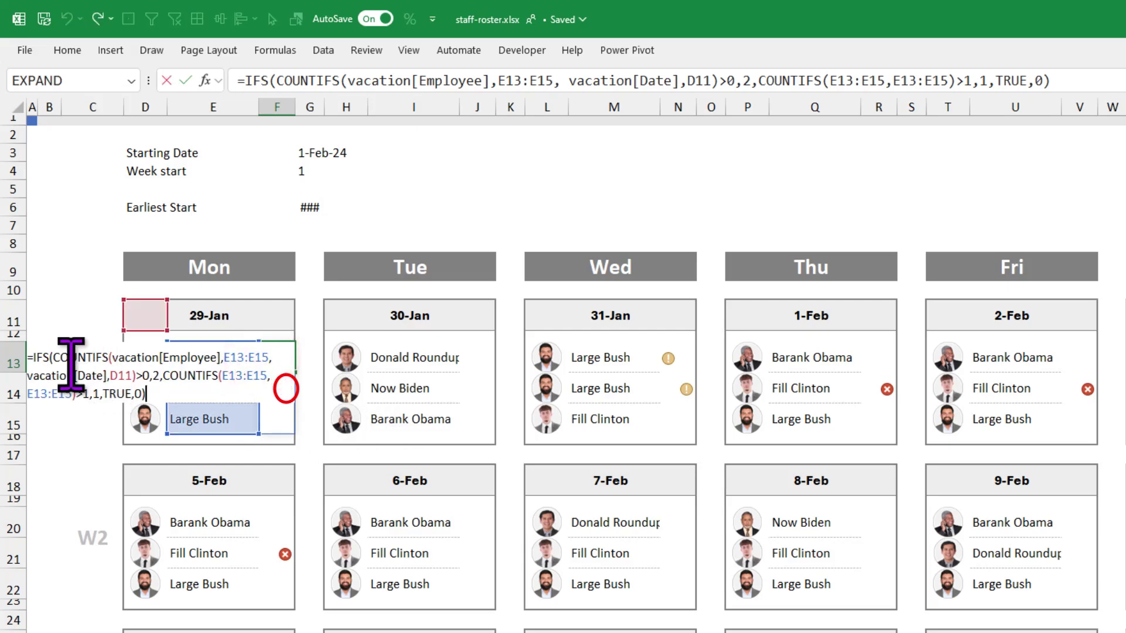
pyautogui.moveTo(106, 359); pyautogui.dragTo(221, 361)
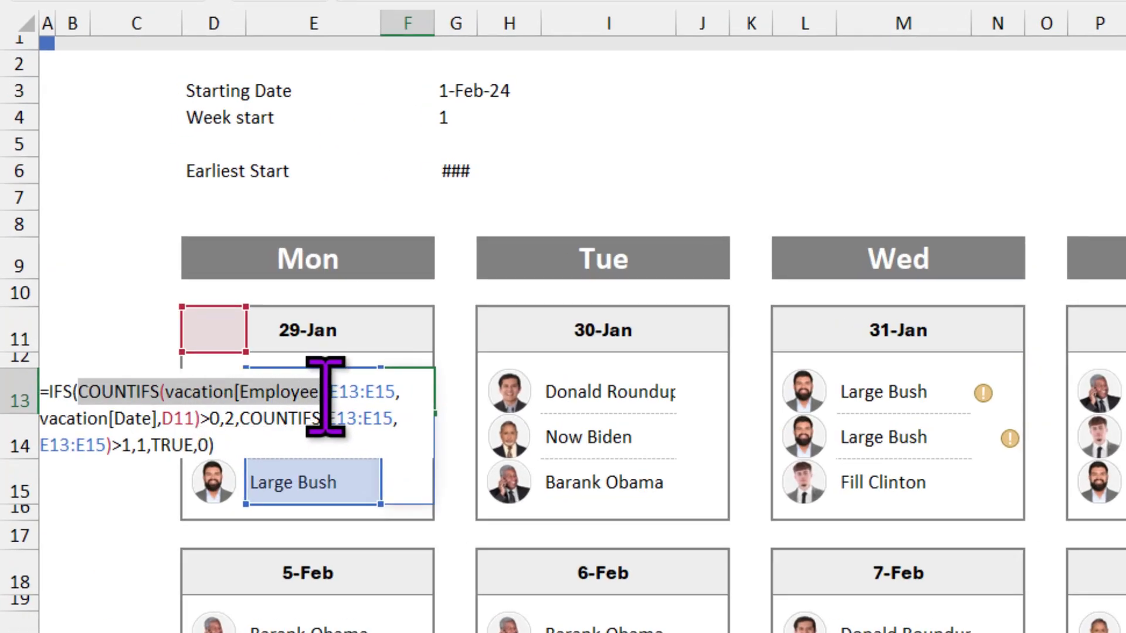
pyautogui.moveTo(327, 392); pyautogui.dragTo(397, 398)
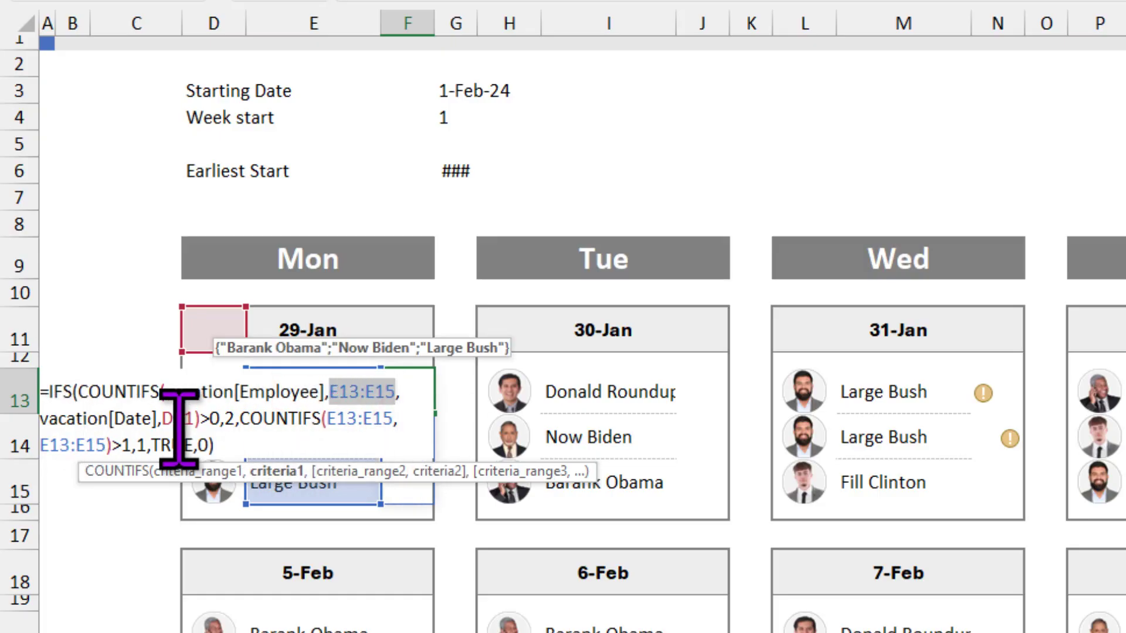
pyautogui.moveTo(156, 418); pyautogui.dragTo(194, 418)
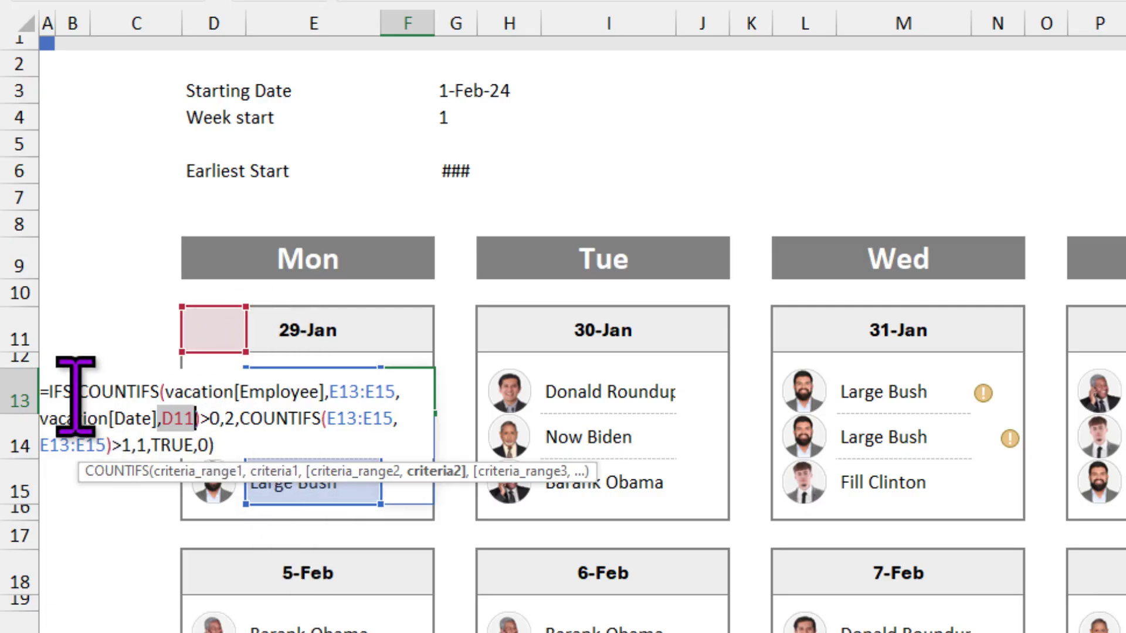
pyautogui.moveTo(77, 389); pyautogui.dragTo(195, 419)
pyautogui.hotkey('shift', 'Right')
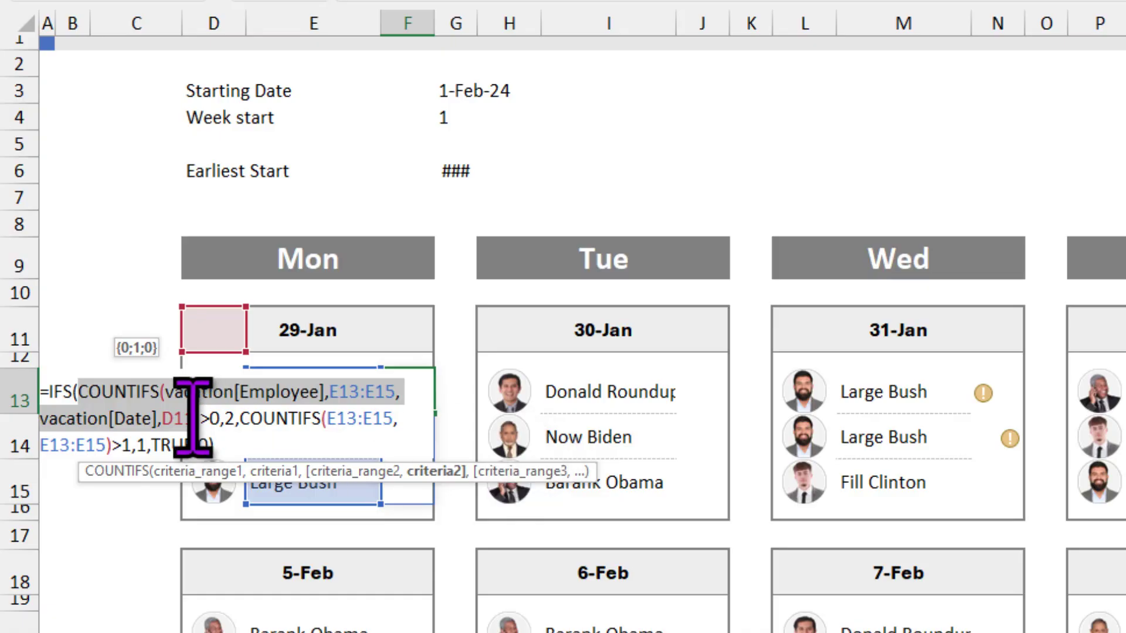
pyautogui.click(223, 415)
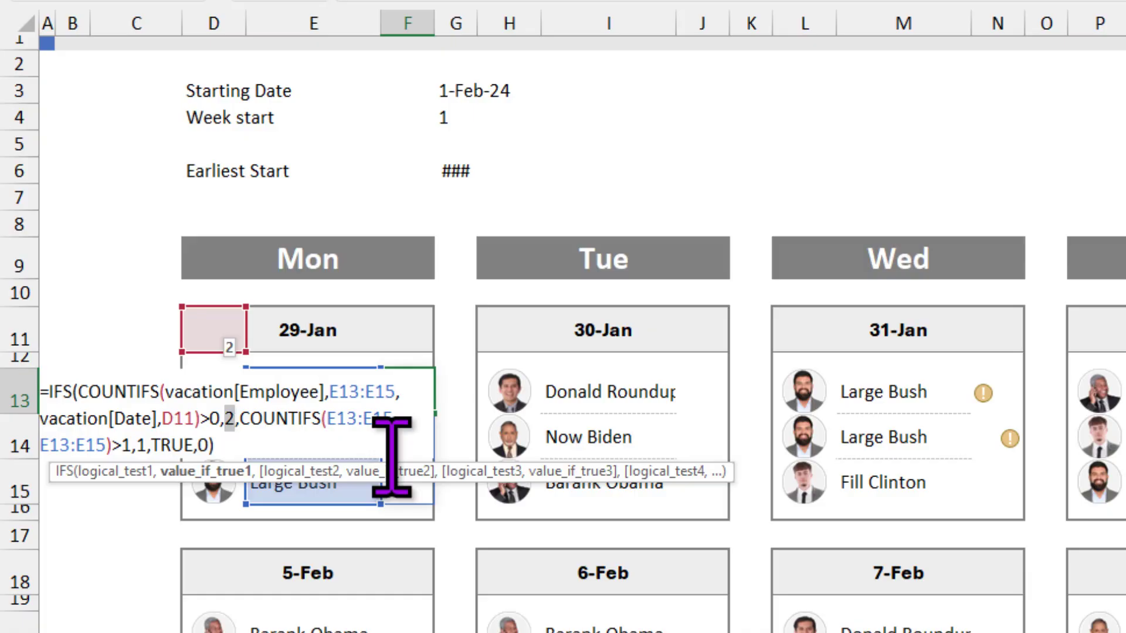
pyautogui.hotkey('ctrl', 'Return')
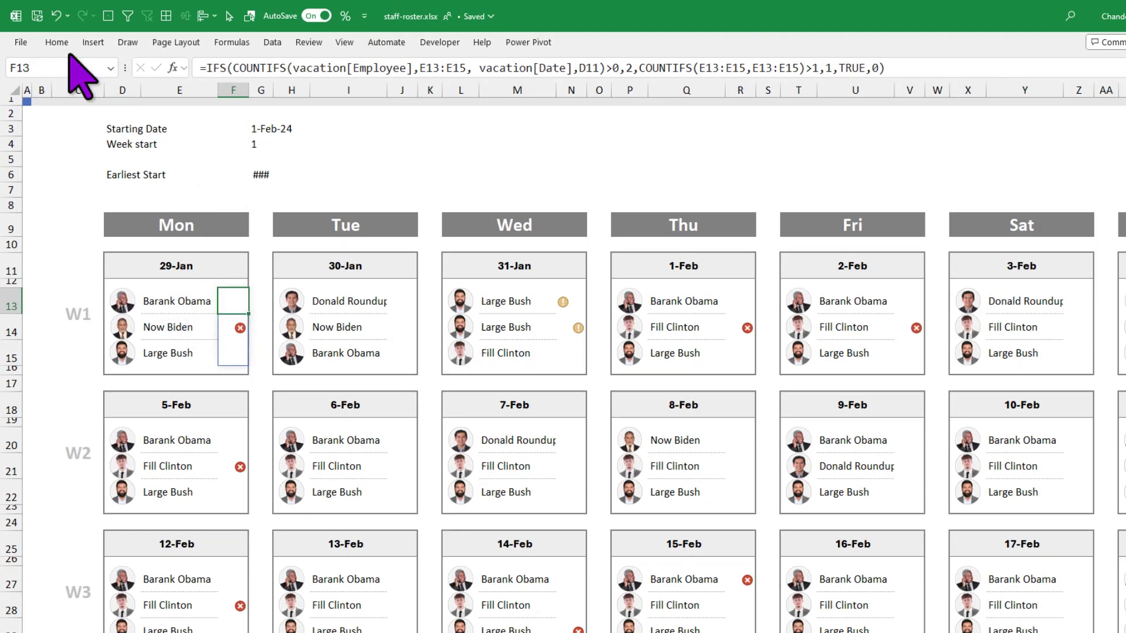
pyautogui.click(63, 47)
pyautogui.click(610, 82)
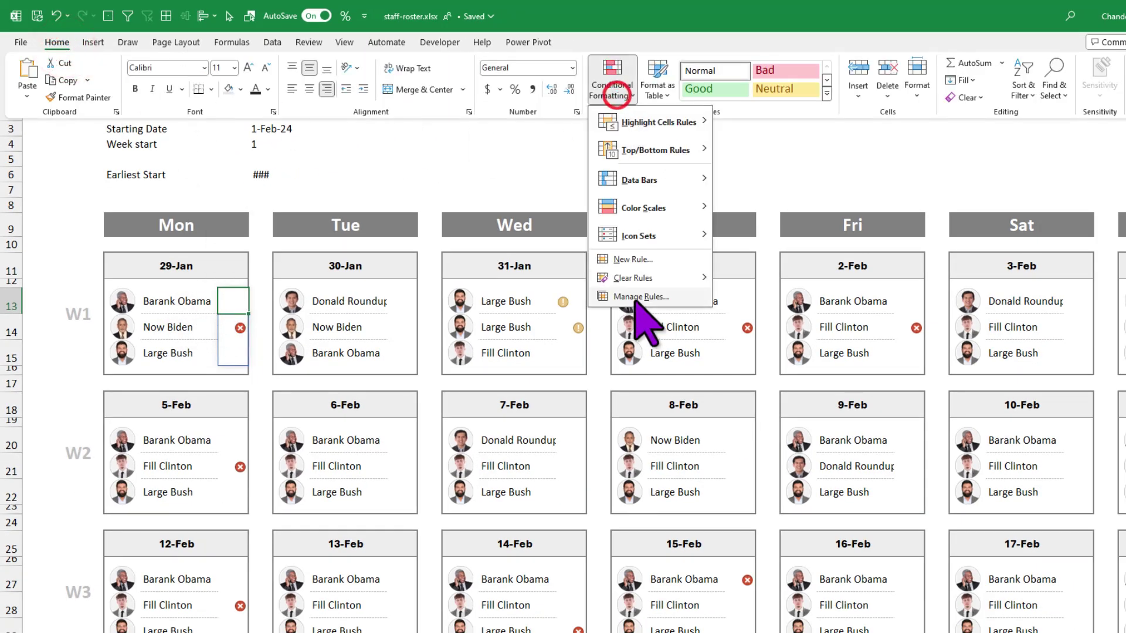
pyautogui.click(635, 297)
pyautogui.doubleClick(461, 343)
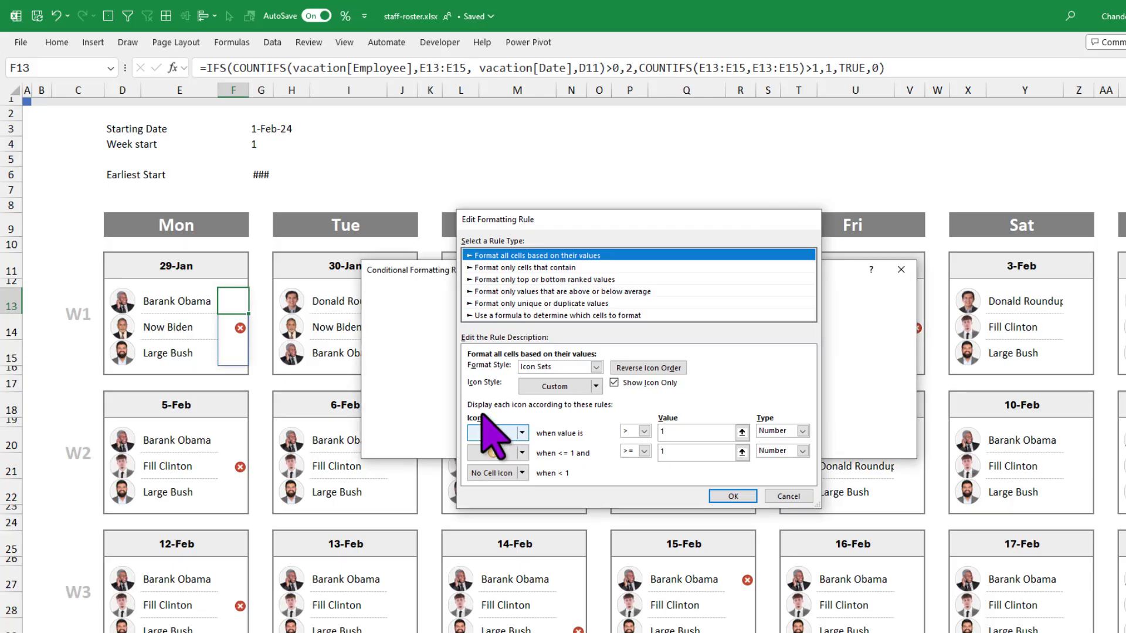
pyautogui.press('Return')
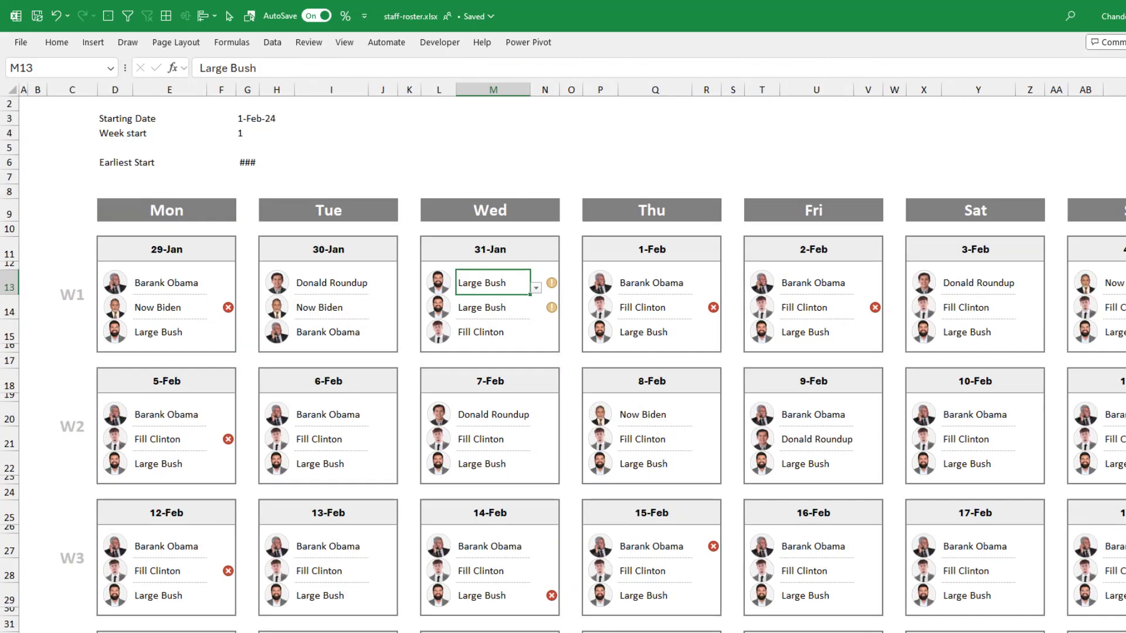
# Zoom out until the Workload bar chart is visible and select it
pyautogui.scroll(-1, 606, 411)
pyautogui.scroll(-1, 319, 254)
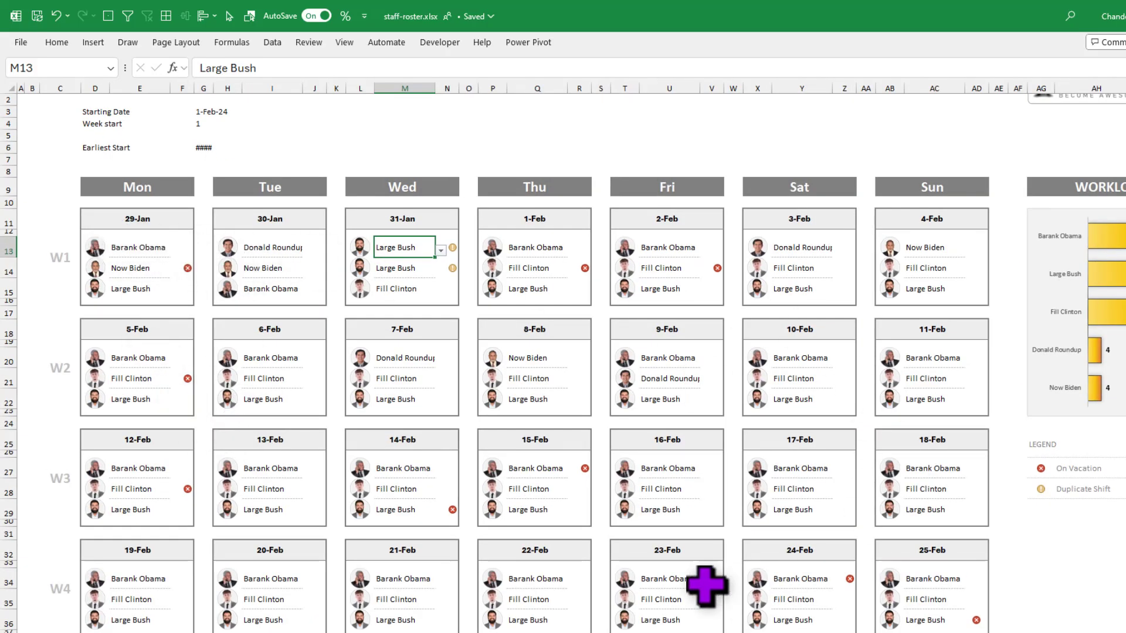
pyautogui.click(1102, 410)
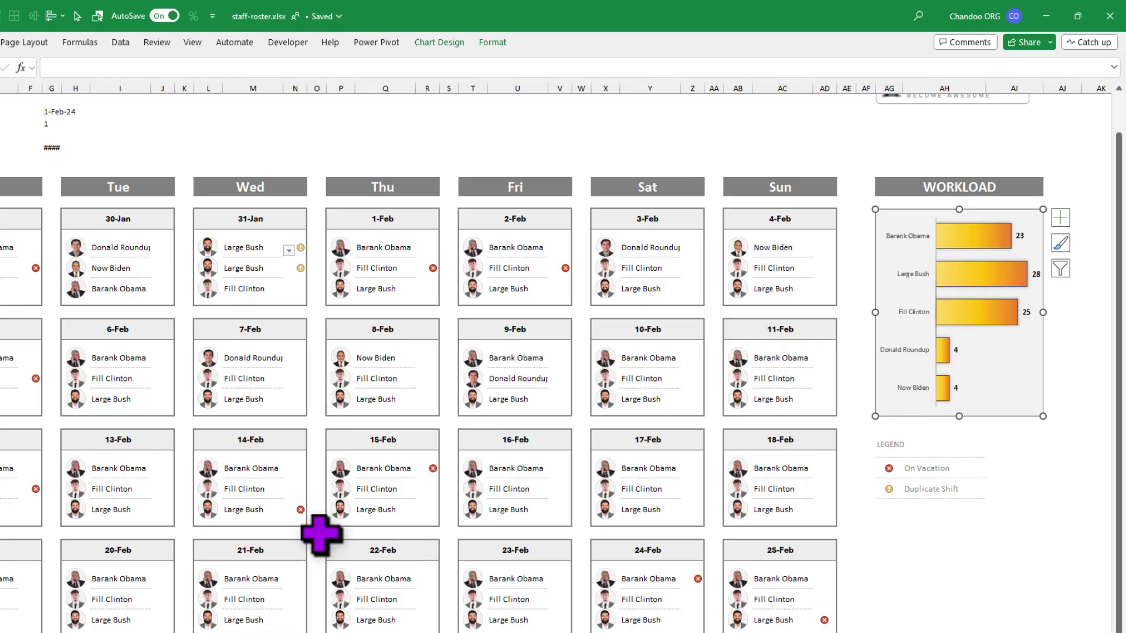
# Unhide the hidden helper columns on the employee photo sheet
pyautogui.hotkey('ctrl', 'pagedown')
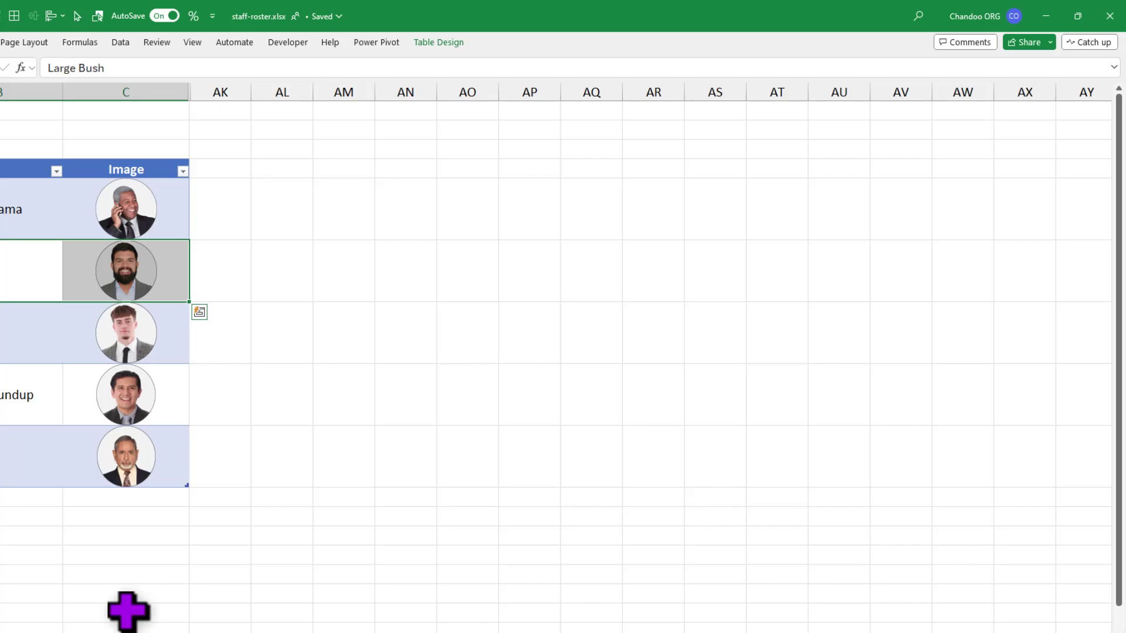
pyautogui.moveTo(213, 92); pyautogui.dragTo(170, 93)
pyautogui.rightClick(255, 85)
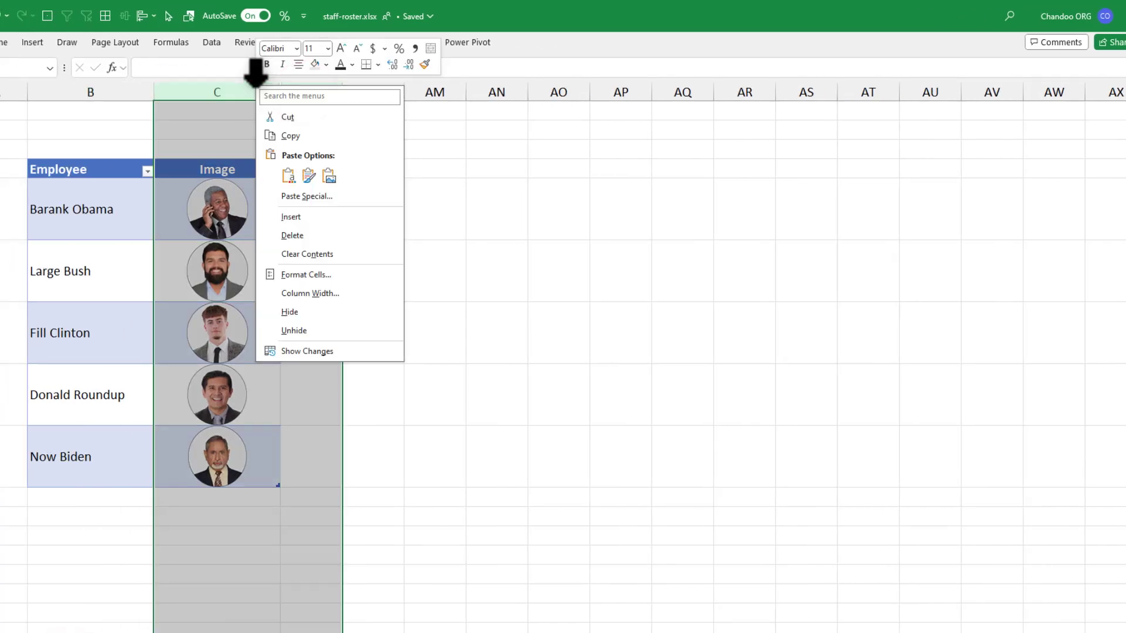
pyautogui.click(317, 330)
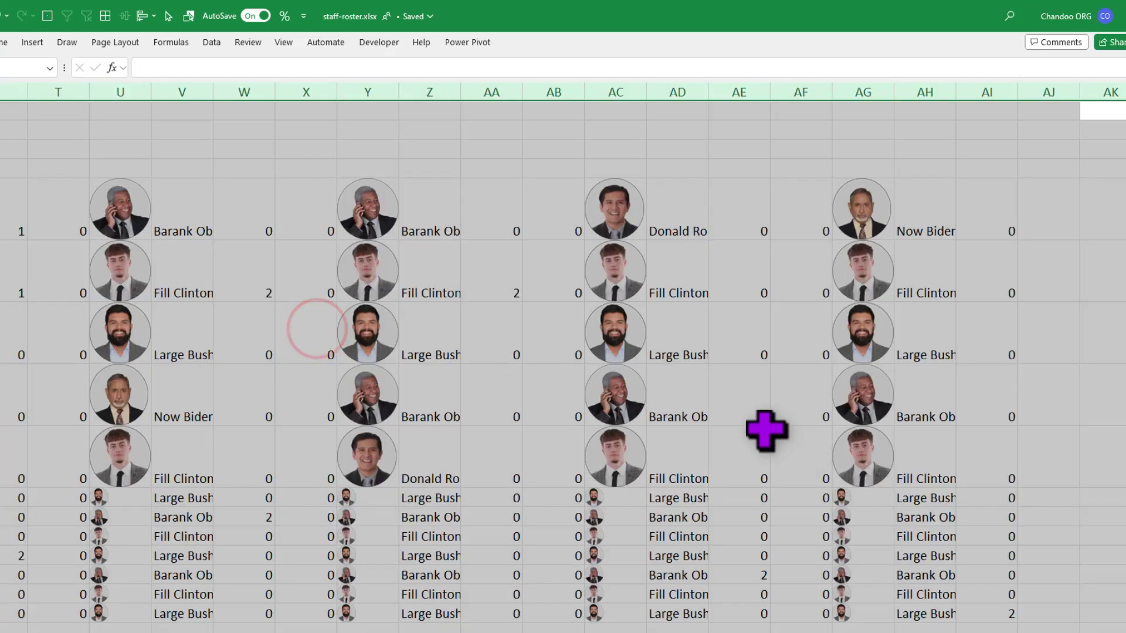
pyautogui.click(765, 421)
# View the VSTACK formula at the top of the allocations results without changing it
pyautogui.hscroll(-6, 766, 421)
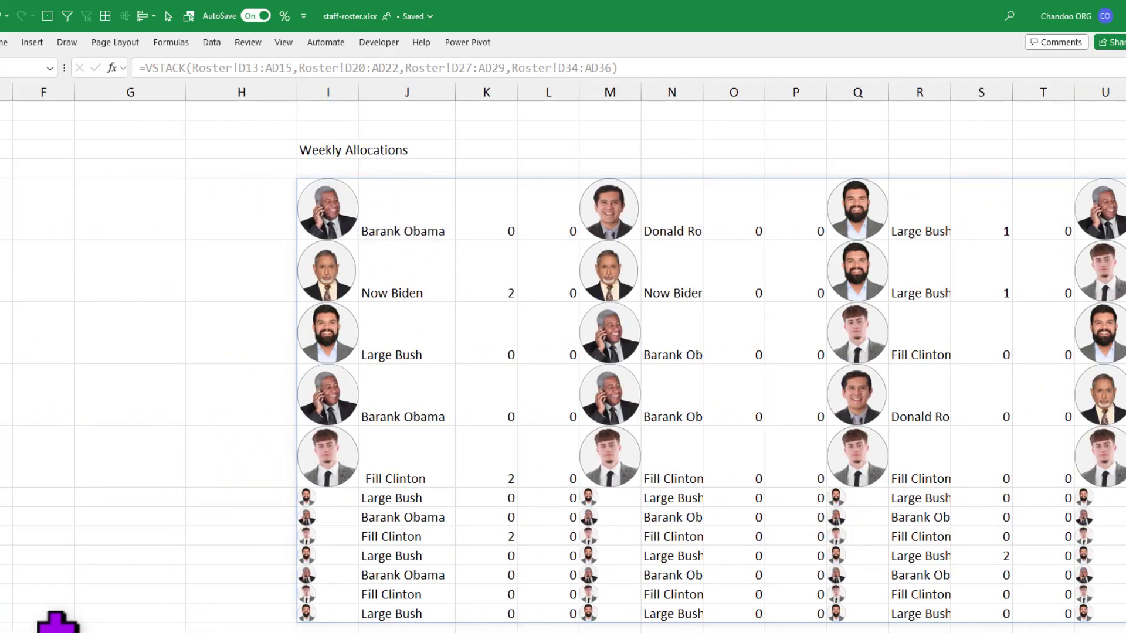
pyautogui.click(318, 209)
pyautogui.press('F2')
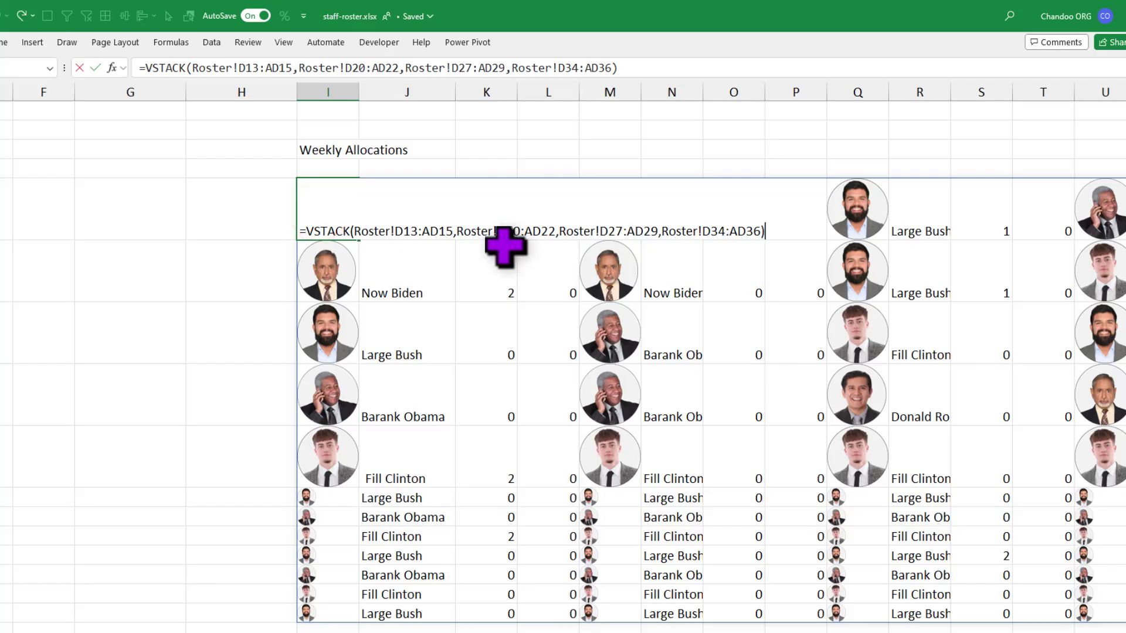
pyautogui.press('Escape')
# On the roster, highlight the first week's day block, the gap rows between weeks, and the 5-Feb block
pyautogui.hotkey('ctrl', 'pageup')
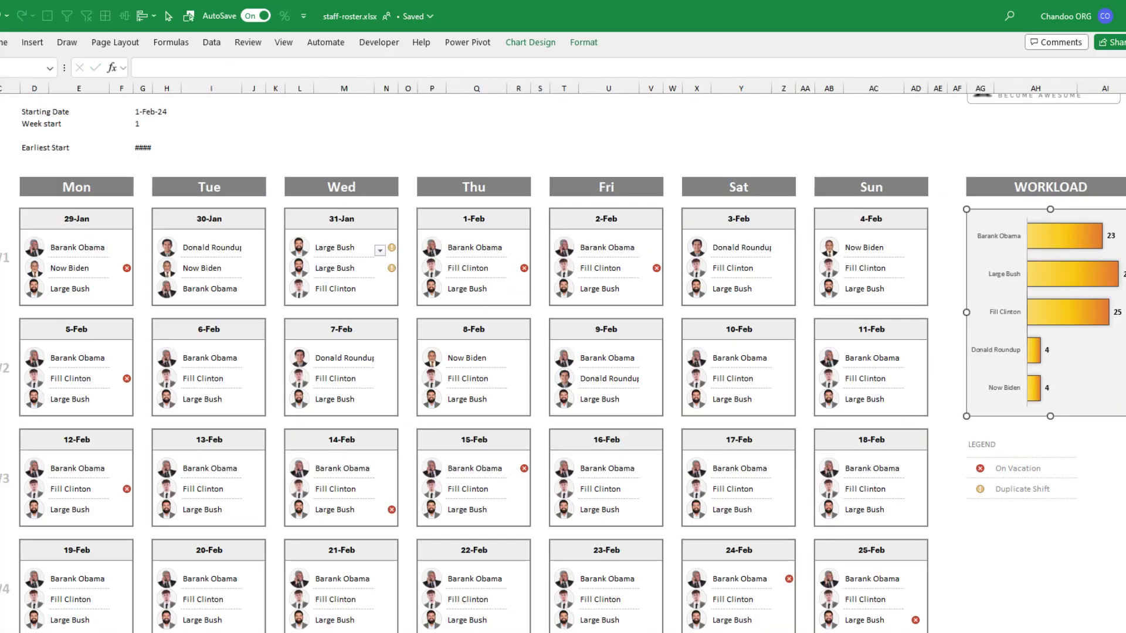
pyautogui.moveTo(28, 219); pyautogui.dragTo(916, 300)
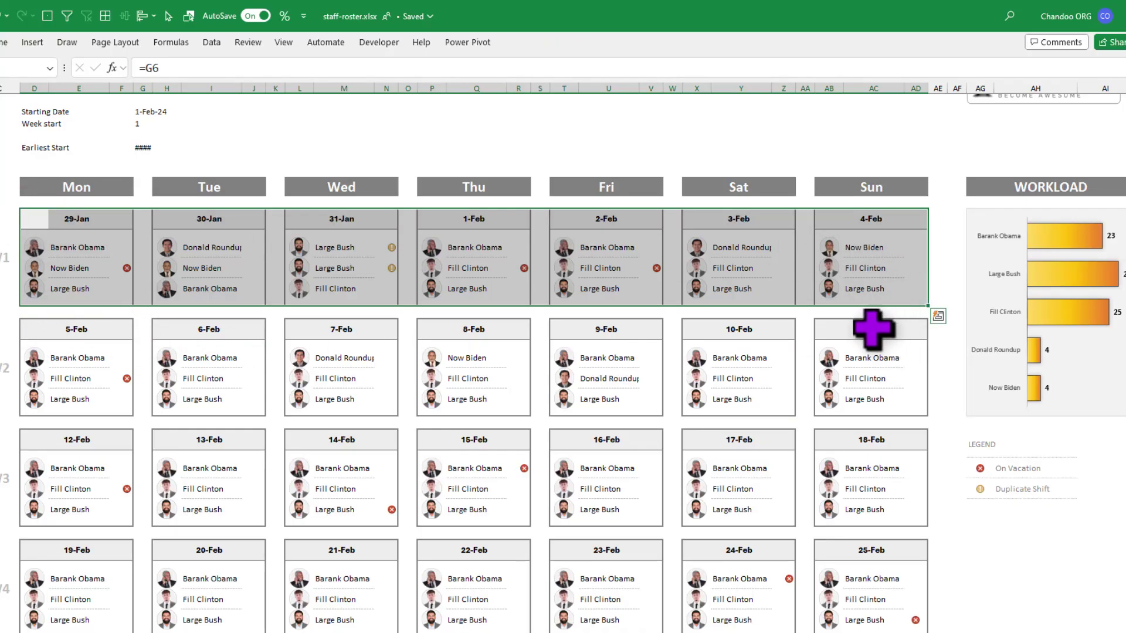
pyautogui.click(3, 312)
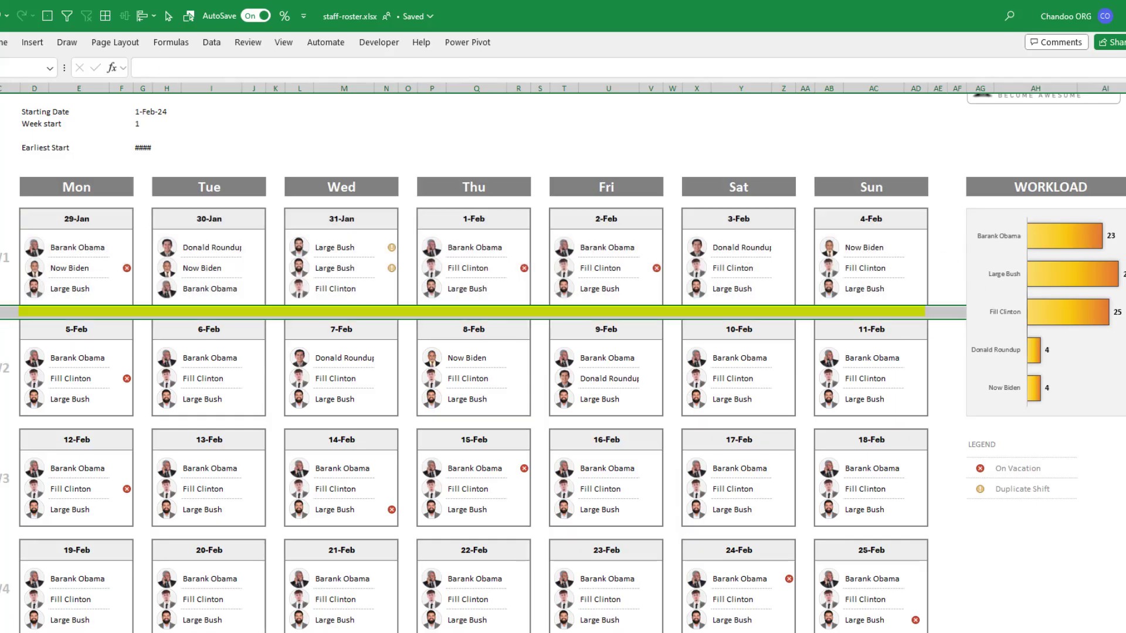
pyautogui.click(3, 423)
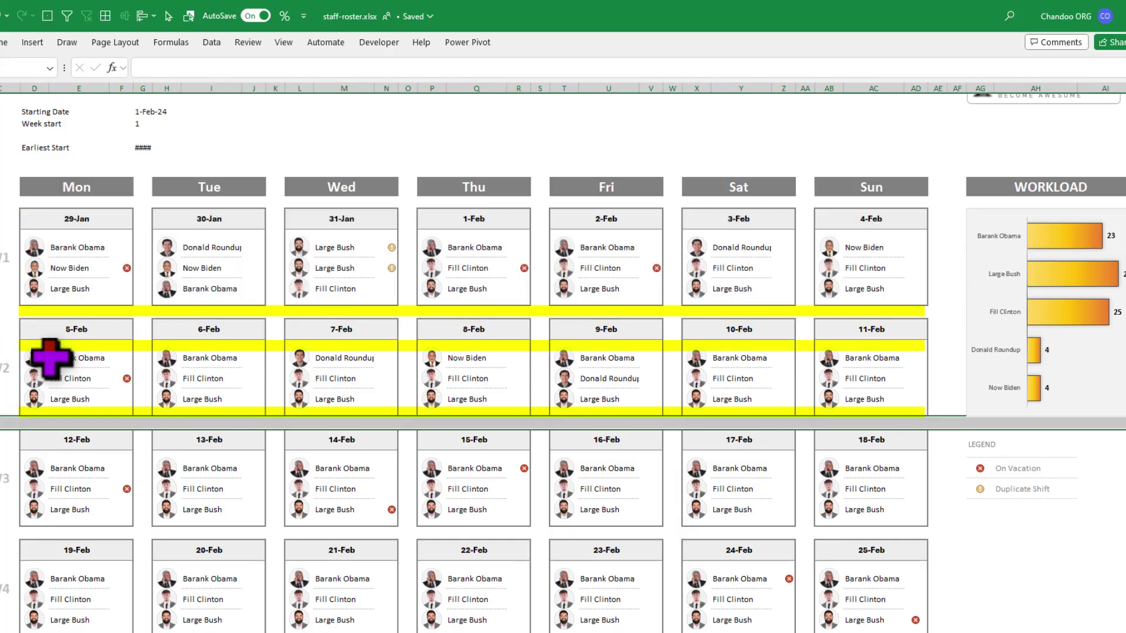
pyautogui.moveTo(41, 323); pyautogui.dragTo(78, 393)
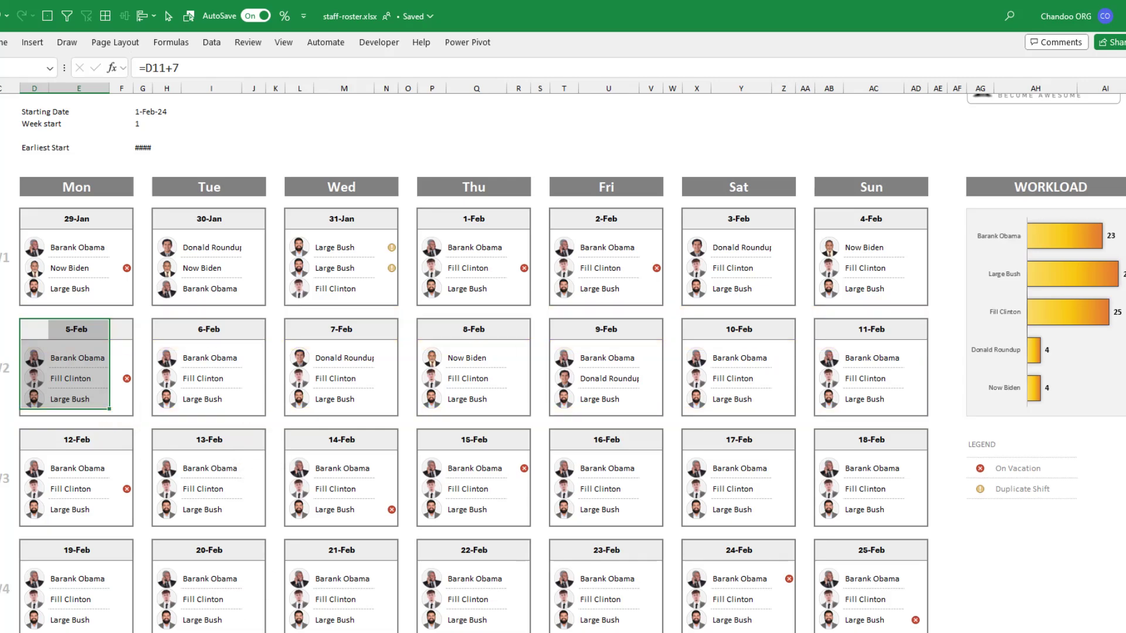
# Check the I5 VSTACK formula on Weekly Allocations, then select the roster's week 1–3 rows it stacks
pyautogui.hotkey('ctrl', 'pagedown')
pyautogui.press('F2')
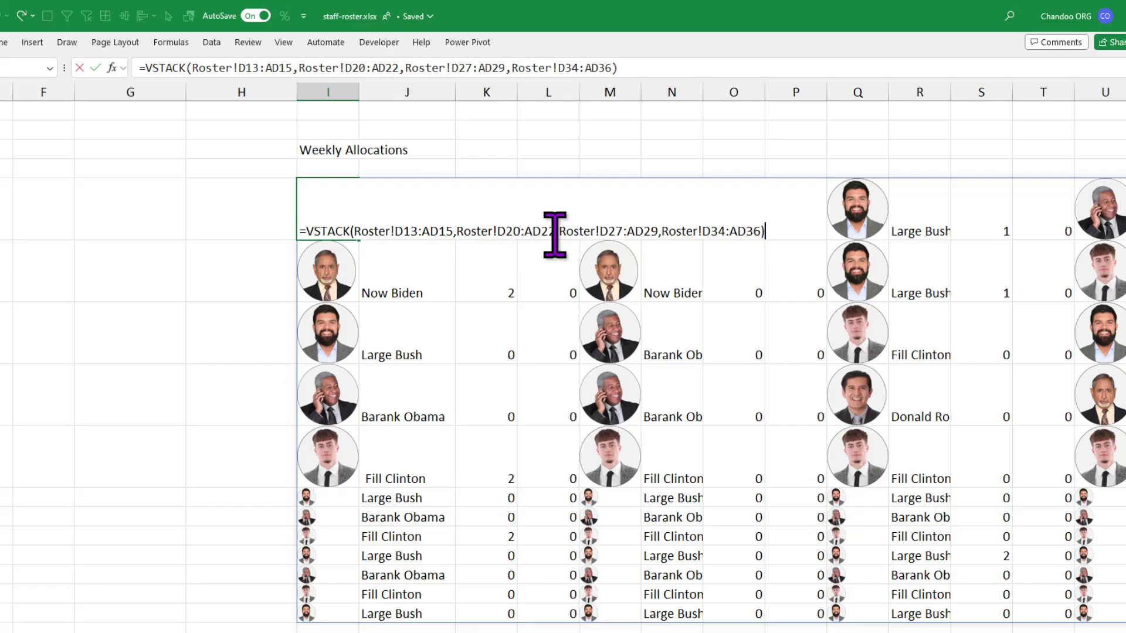
pyautogui.press('Escape')
pyautogui.hotkey('ctrl', 'pageup')
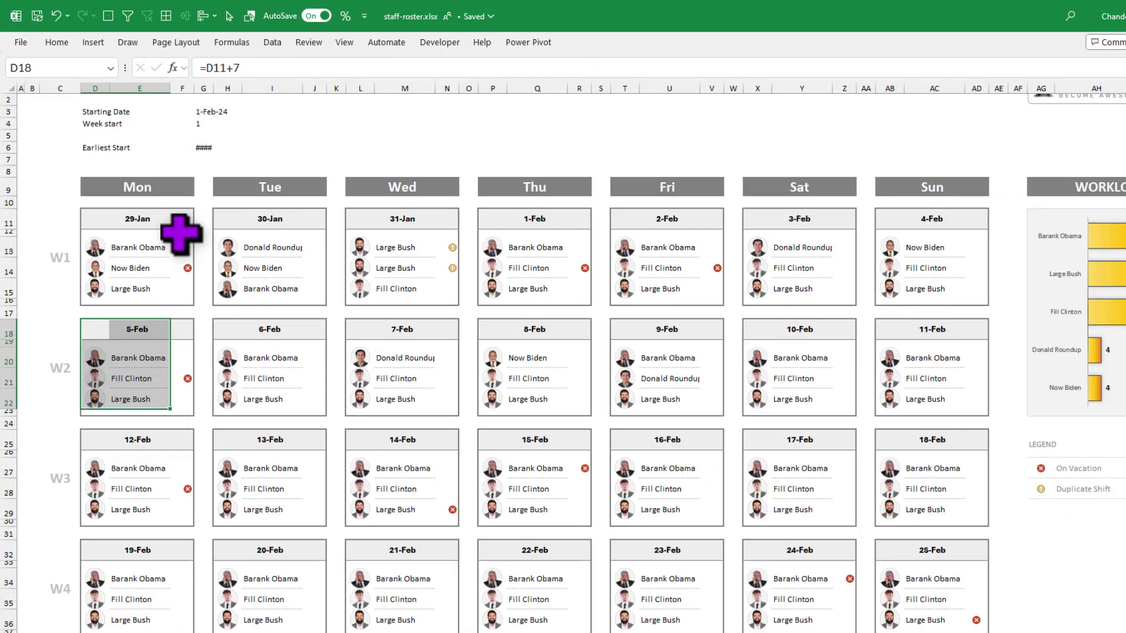
pyautogui.click(89, 248)
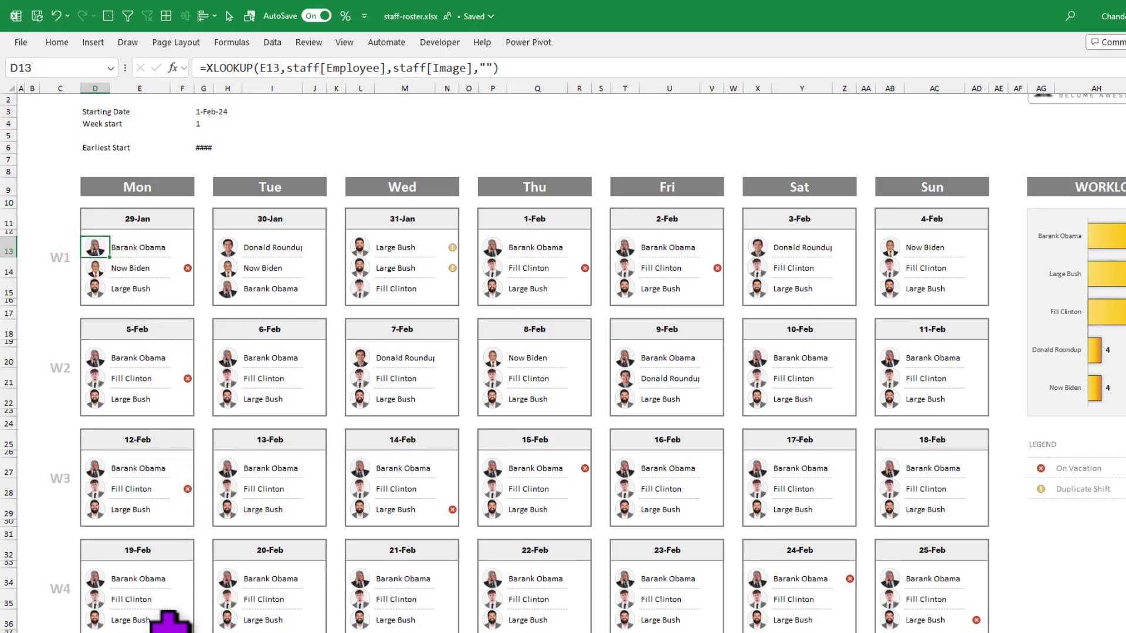
pyautogui.keyDown('shift'); pyautogui.click(974, 294); pyautogui.keyUp('shift')
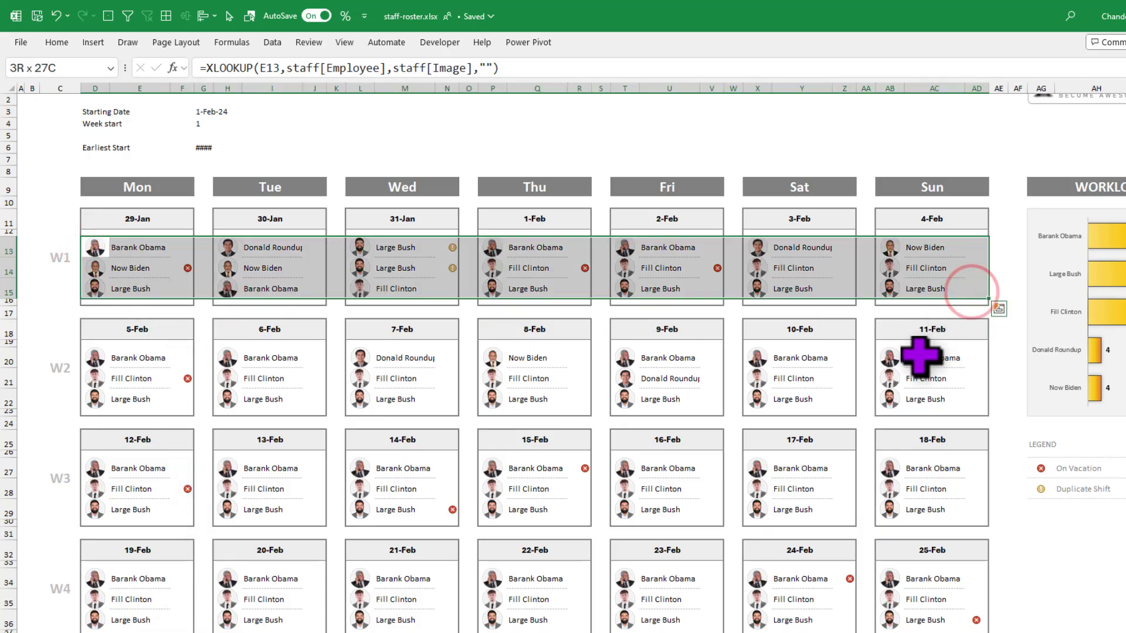
pyautogui.moveTo(96, 359); pyautogui.dragTo(970, 406)
pyautogui.moveTo(94, 469); pyautogui.dragTo(970, 516)
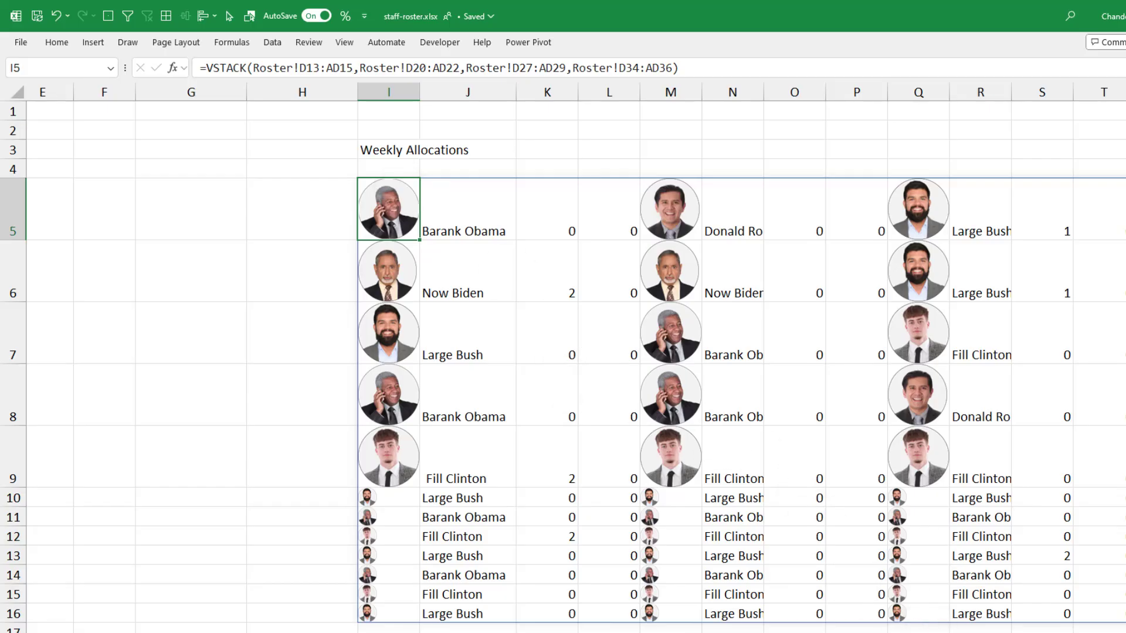
# Check the first employee's Workload formula in D5 and confirm it unchanged
pyautogui.hscroll(6, 563, 351)
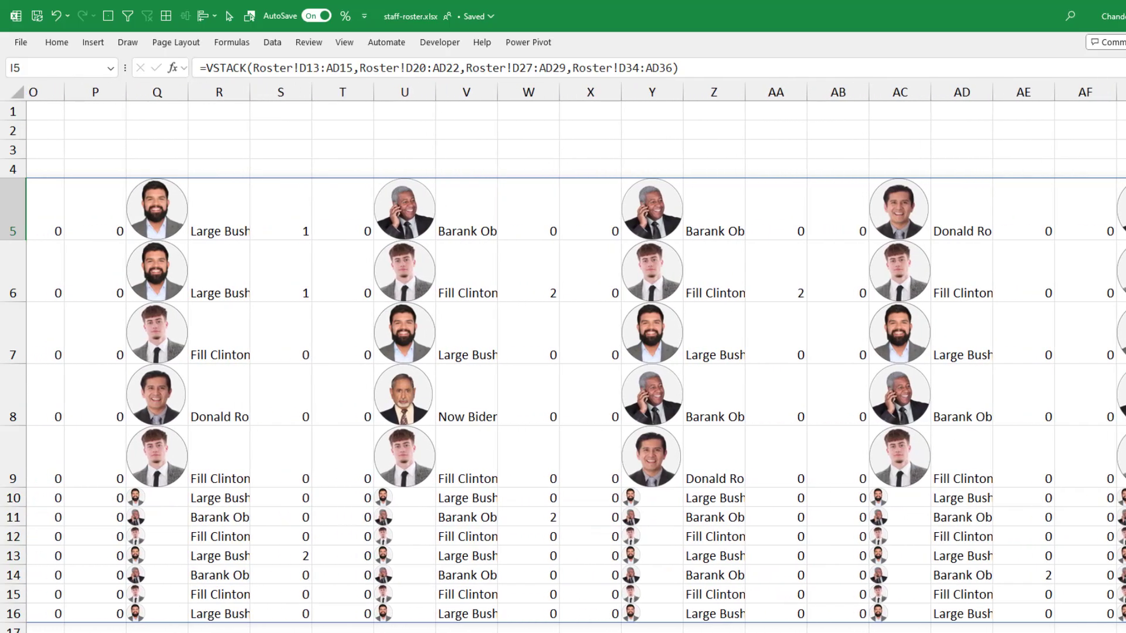
pyautogui.hscroll(-9, 563, 352)
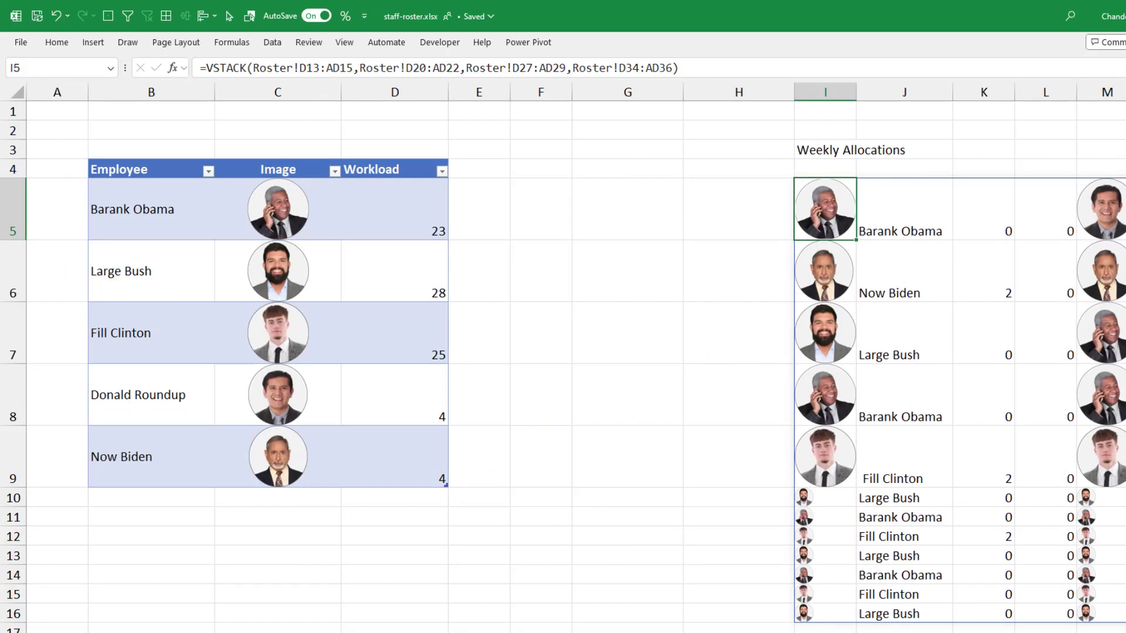
pyautogui.click(113, 190)
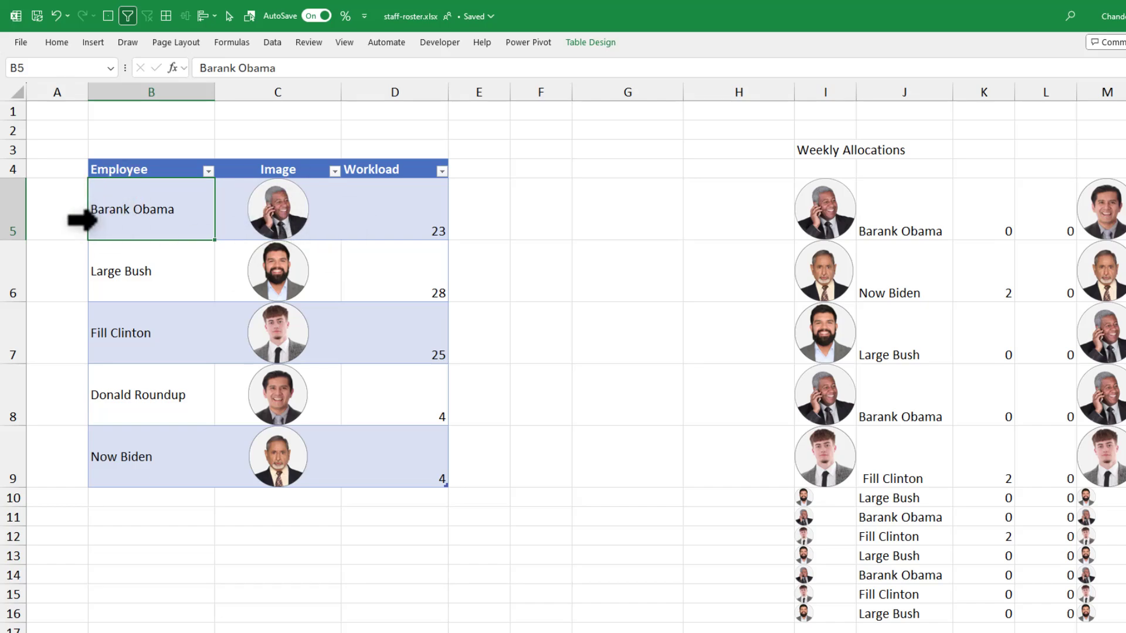
pyautogui.click(403, 218)
pyautogui.doubleClick(404, 216)
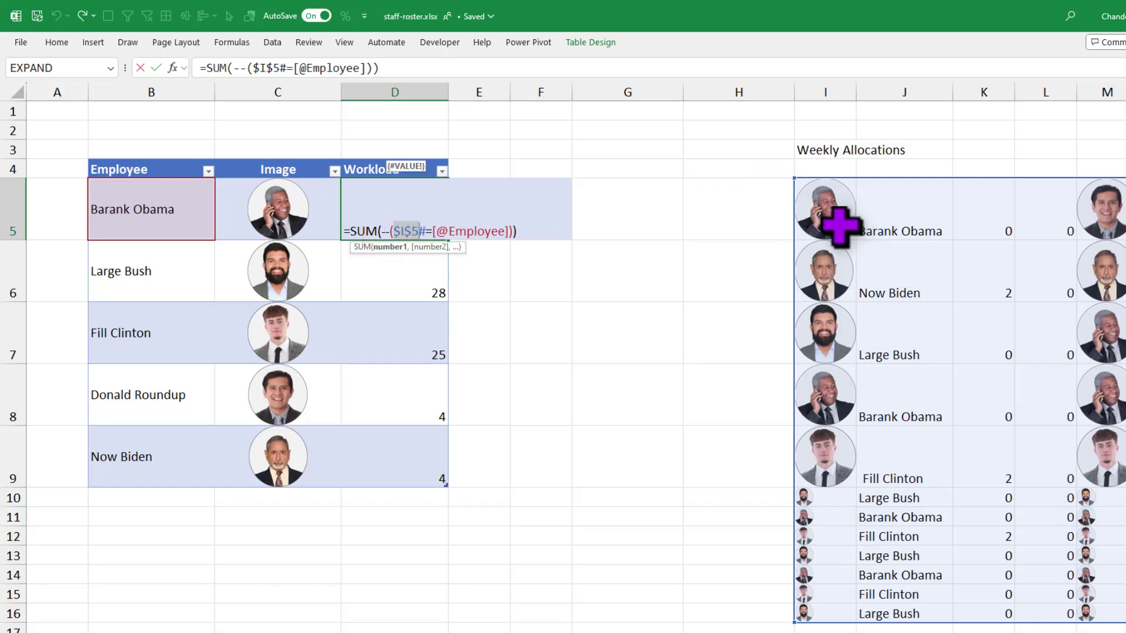
pyautogui.hotkey('ctrl', 'Return')
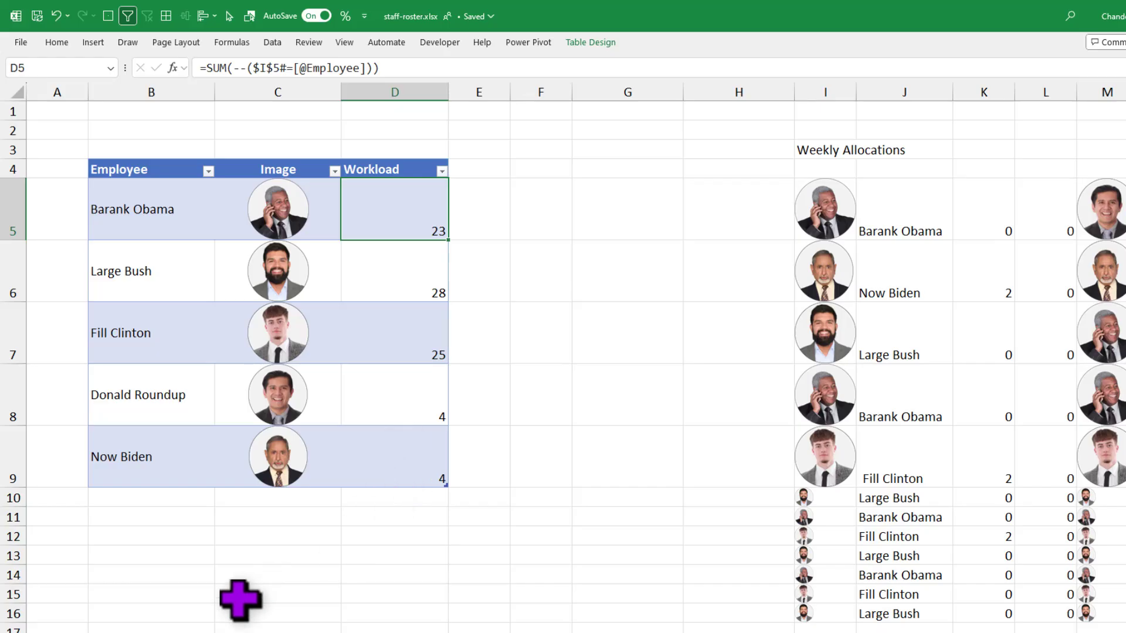
# Insert a 2-D clustered bar chart of the Workload column beside the roster
pyautogui.click(405, 162)
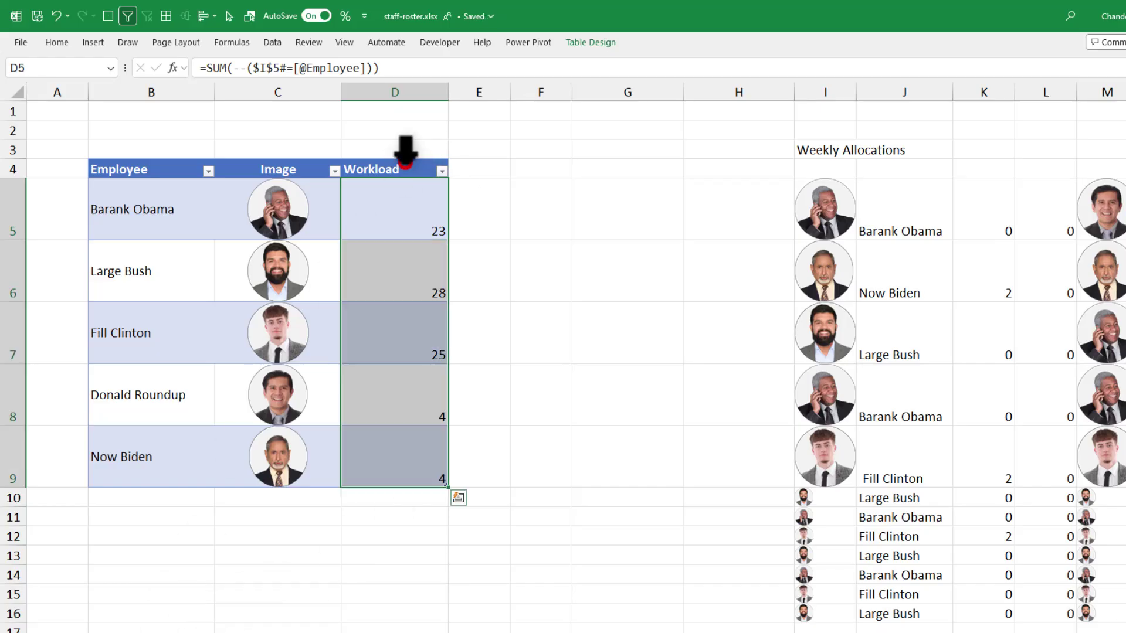
pyautogui.click(92, 43)
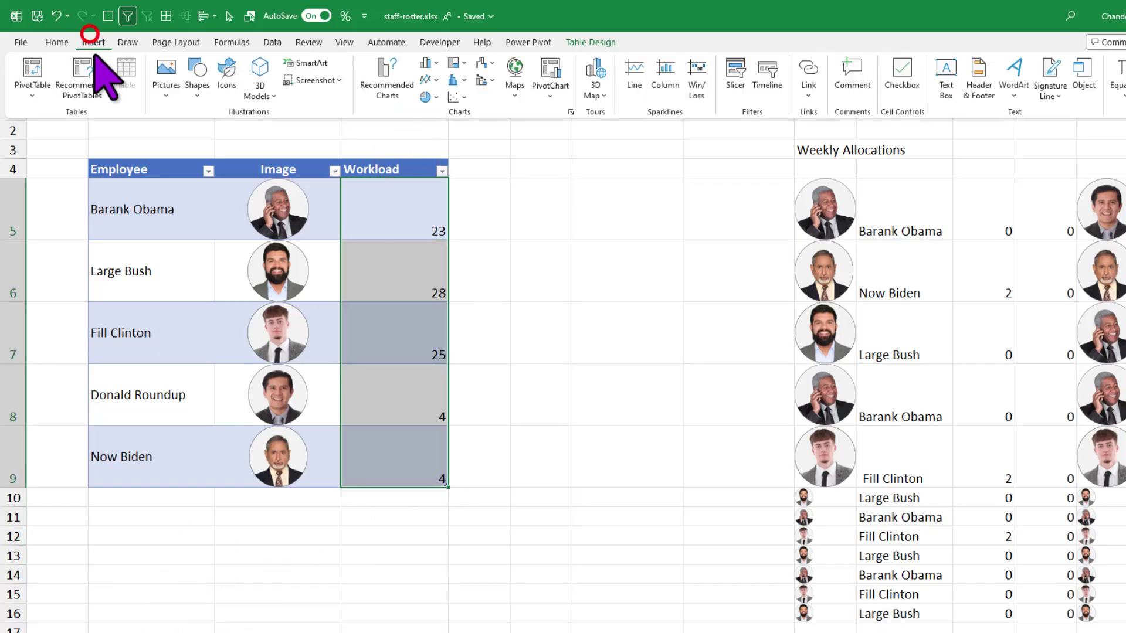
pyautogui.click(435, 63)
pyautogui.click(437, 235)
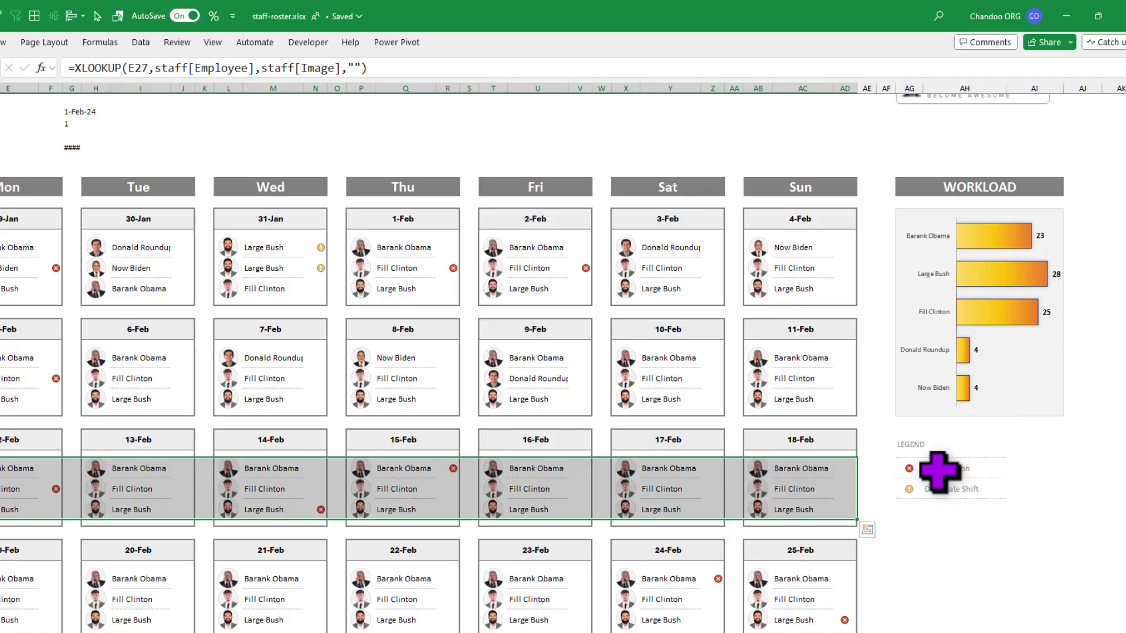
# Replace the second employee with the fifth in the third slot on 6, 7 and 8 Feb
pyautogui.click(964, 533)
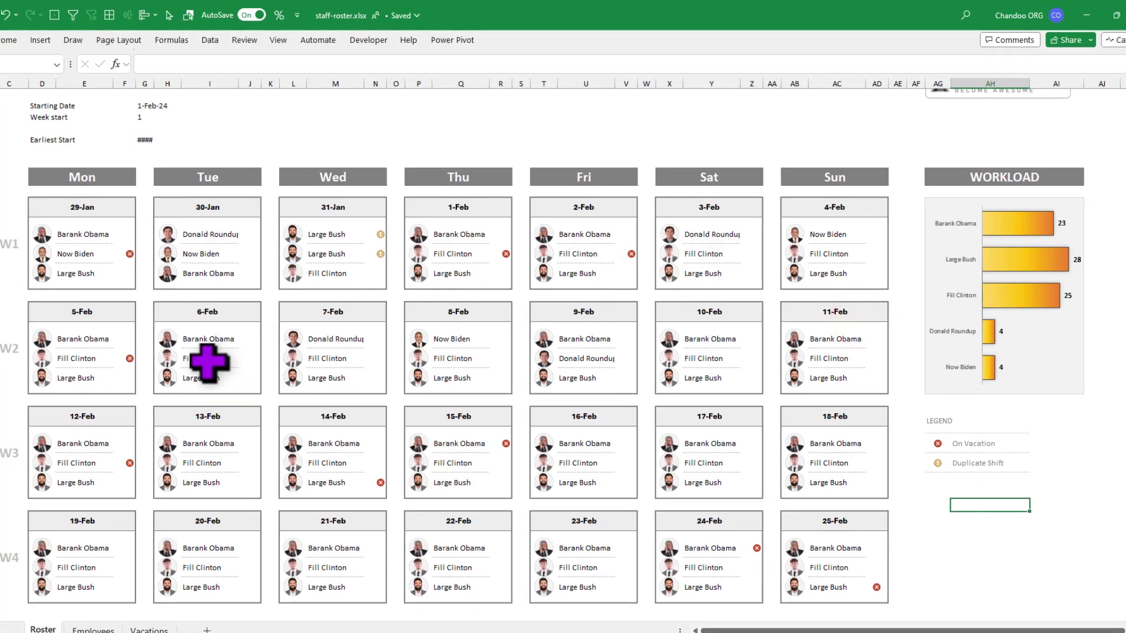
pyautogui.click(211, 336)
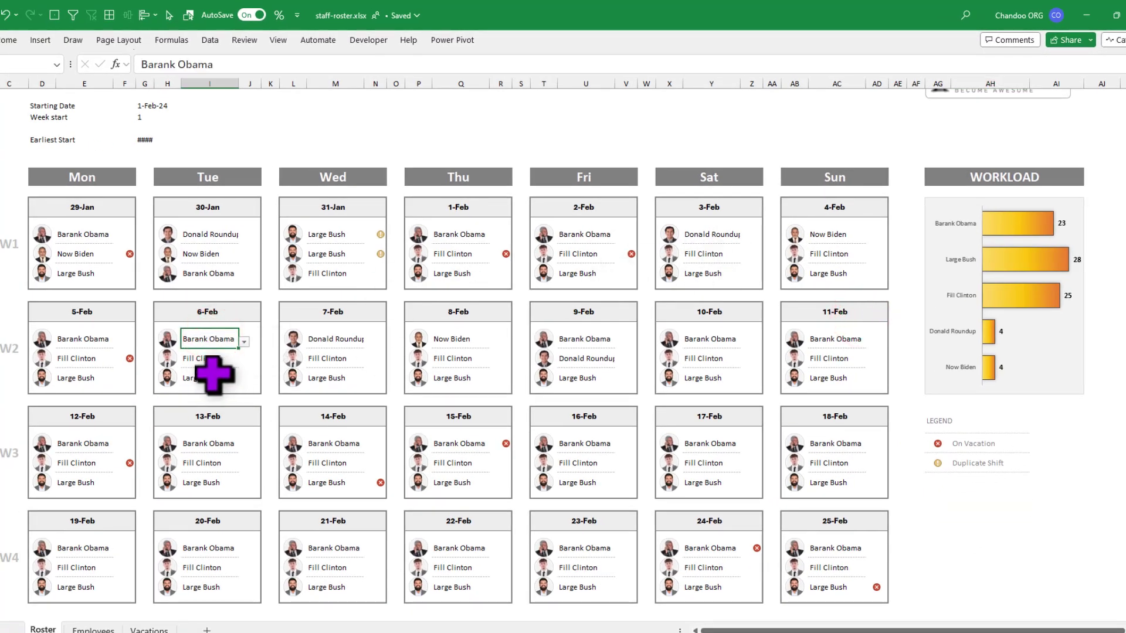
pyautogui.click(244, 381)
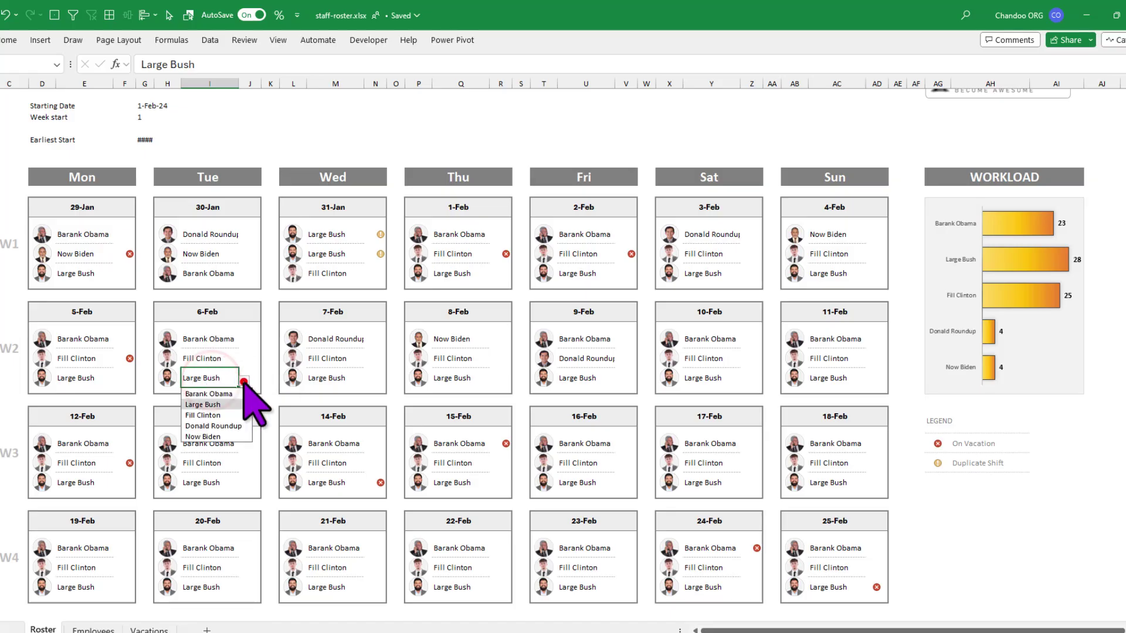
pyautogui.click(224, 436)
pyautogui.click(354, 380)
pyautogui.click(370, 382)
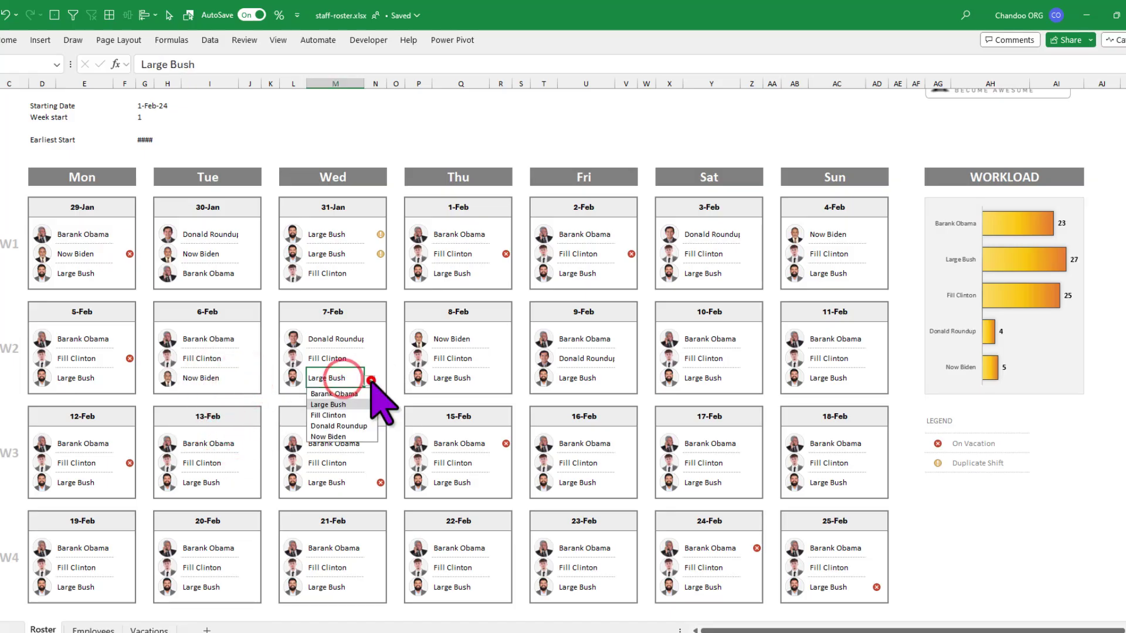
pyautogui.click(331, 437)
pyautogui.click(469, 378)
pyautogui.click(495, 381)
pyautogui.click(464, 437)
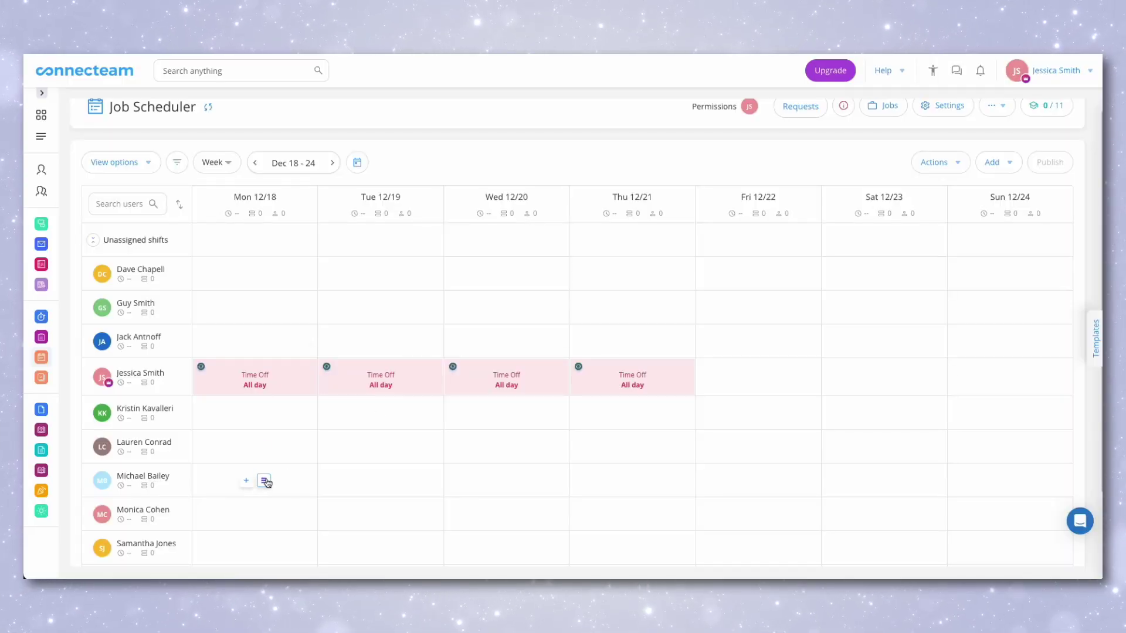
# Create a Monday 'Morning' shift for the employee with the Shif manager job
pyautogui.click(262, 481)
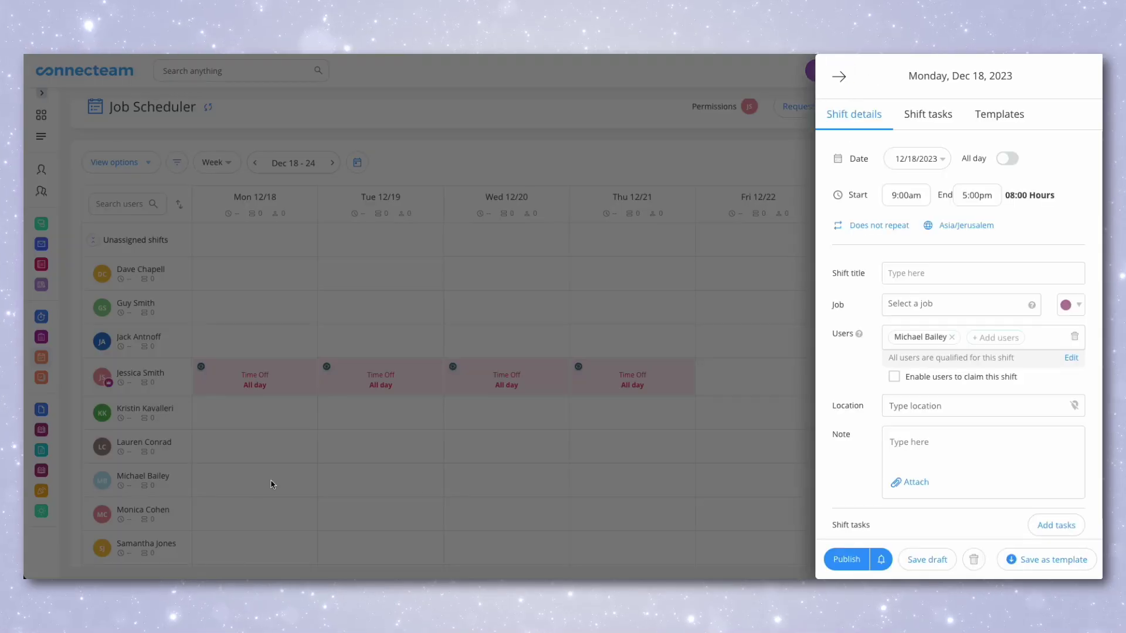
pyautogui.write('Mornin')
pyautogui.press('Down')
pyautogui.press('Return')
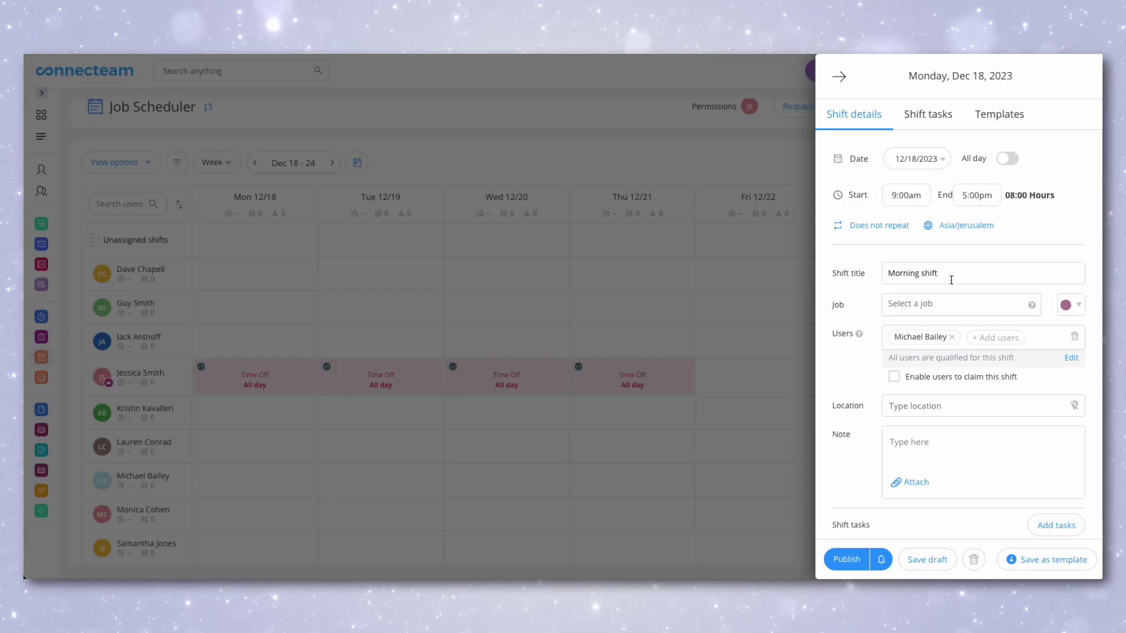
pyautogui.click(945, 304)
pyautogui.click(916, 350)
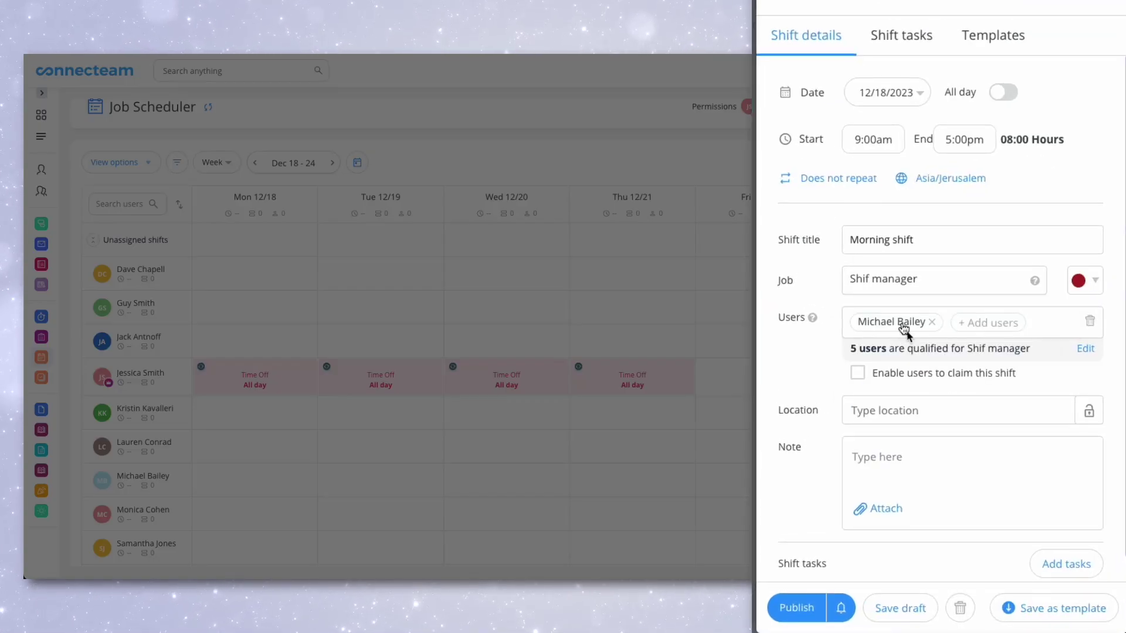
# Repeat the shift weekly on Mon, Wed, Thu and Fri 20 times, and publish it
pyautogui.click(833, 179)
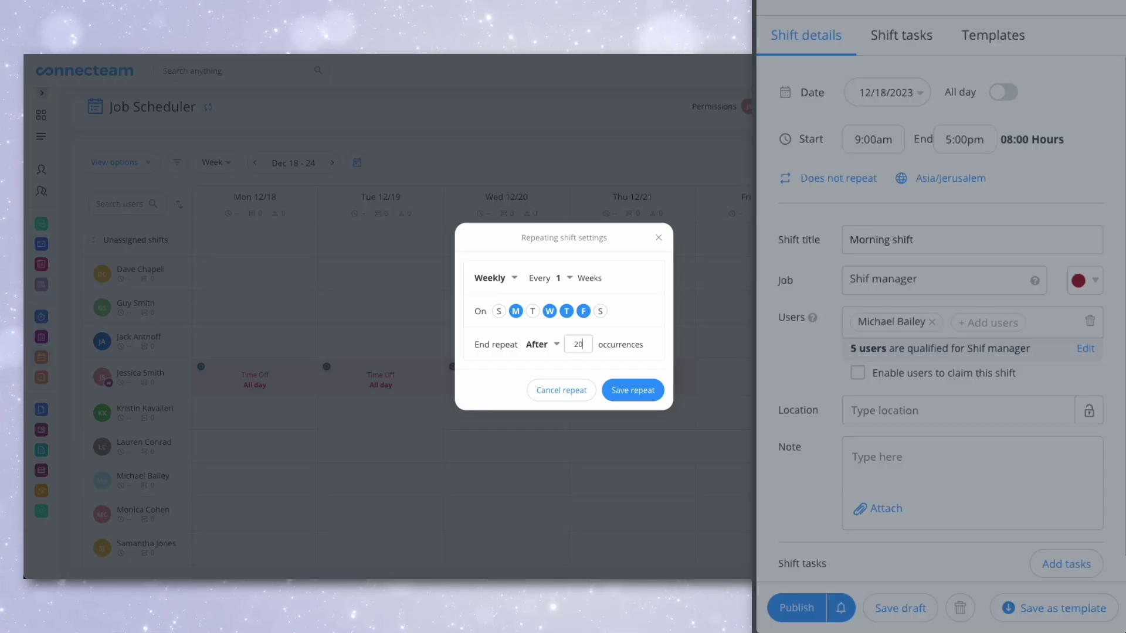
pyautogui.click(632, 390)
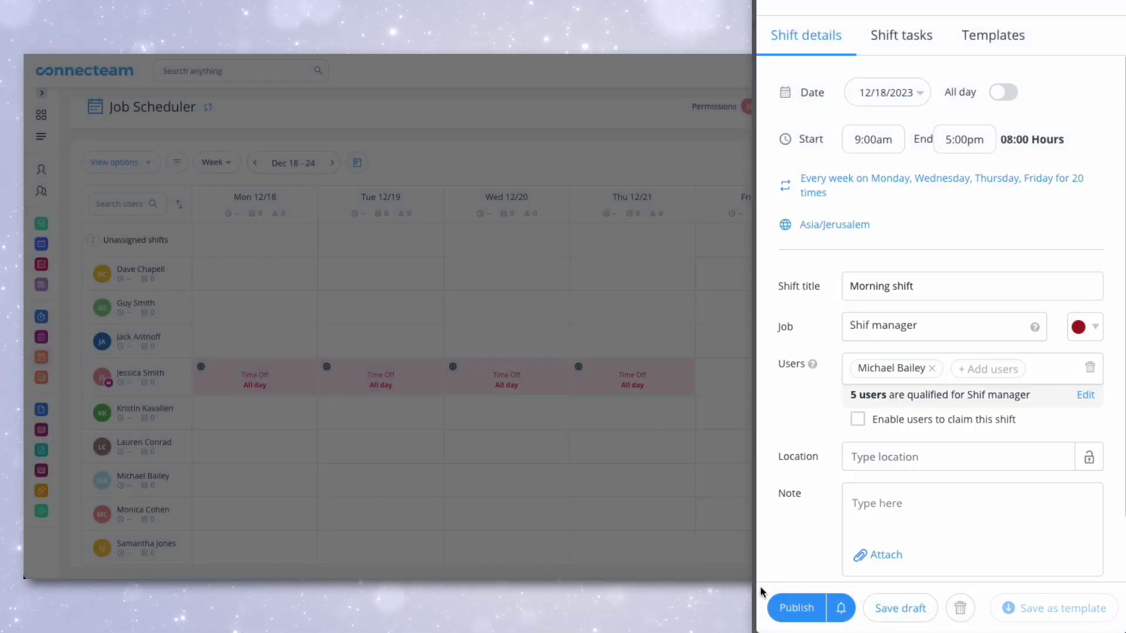
pyautogui.click(788, 609)
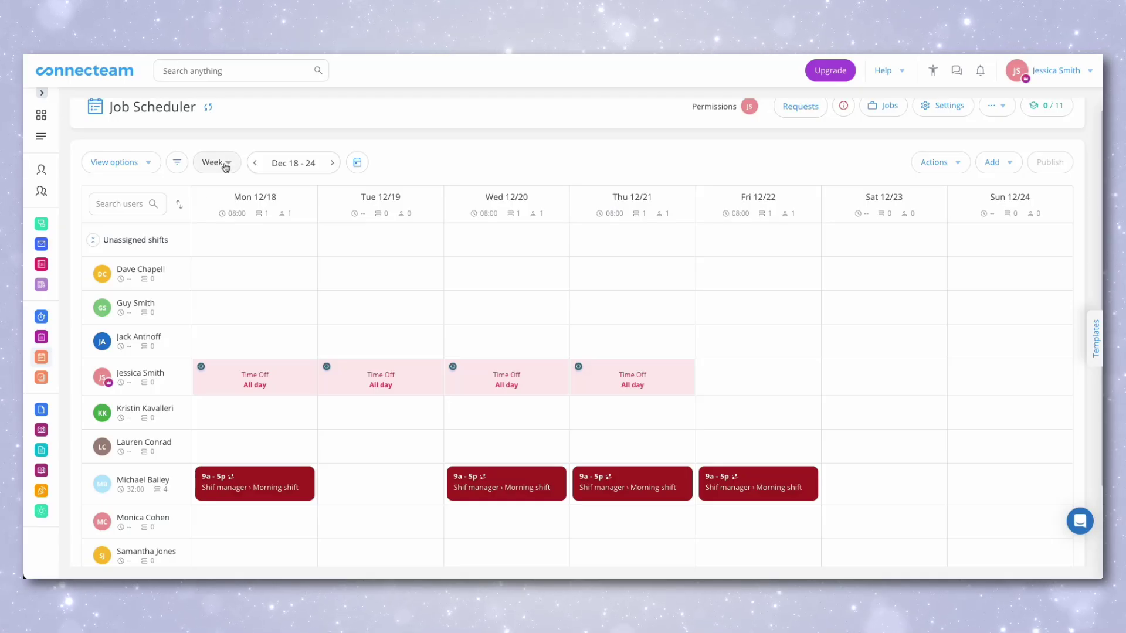
# Switch to week view and copy the previous week's shifts into Dec 18–24
pyautogui.click(226, 167)
pyautogui.click(228, 222)
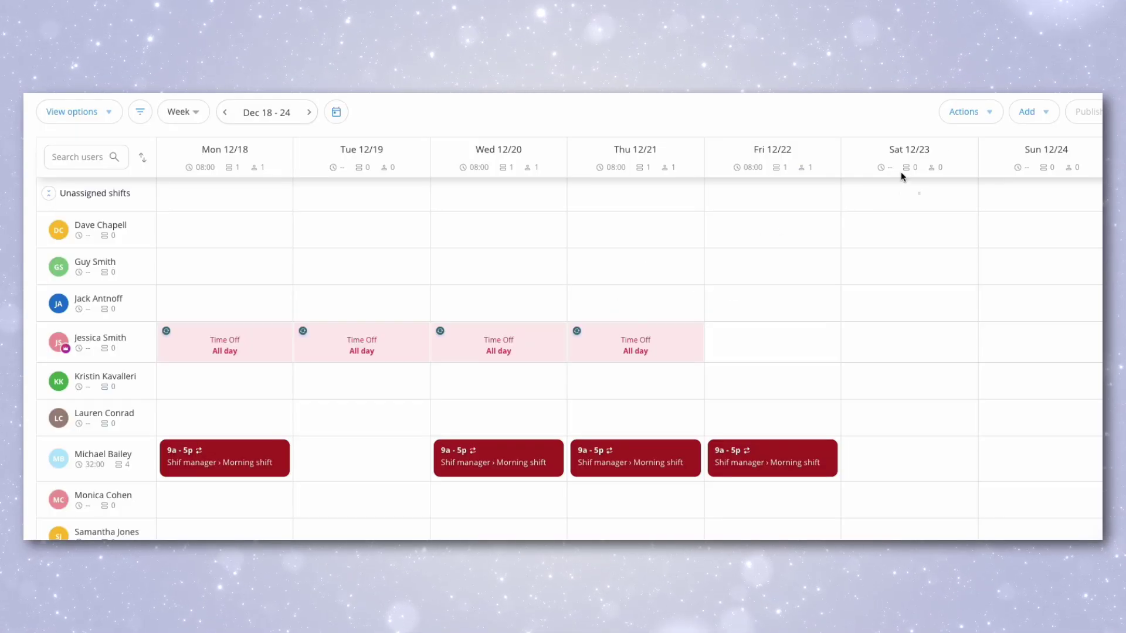
pyautogui.click(992, 117)
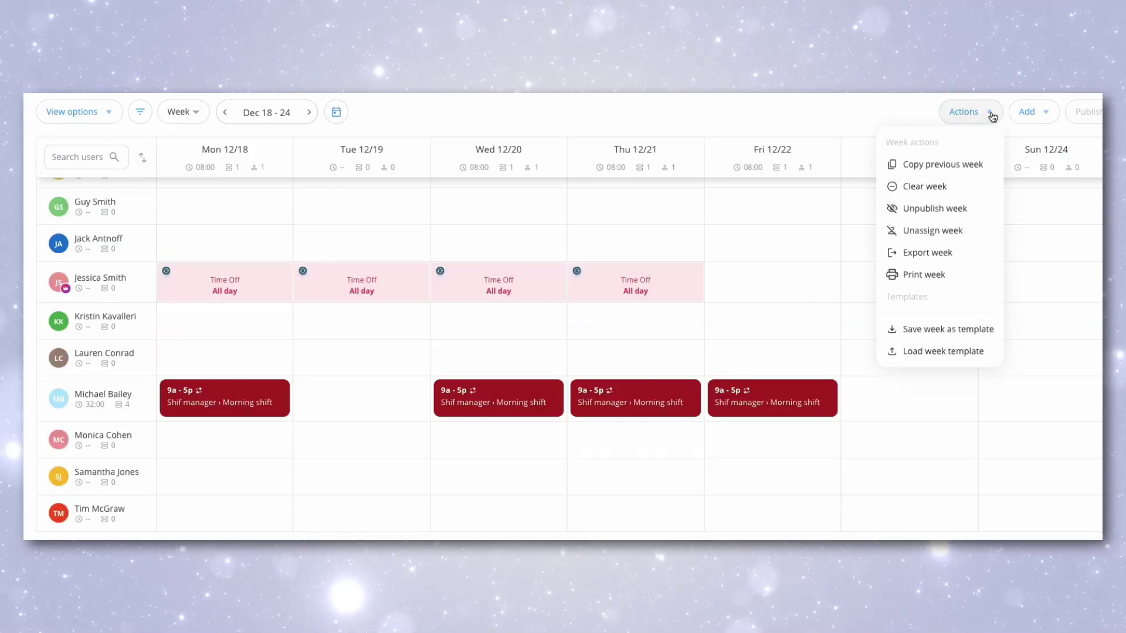
pyautogui.click(969, 168)
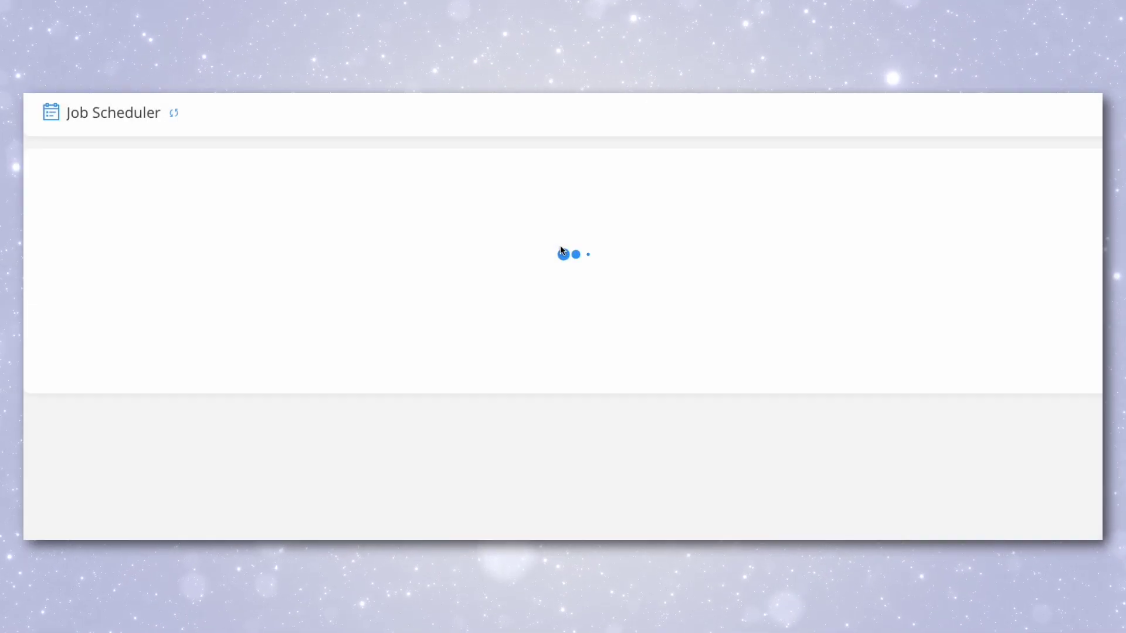
pyautogui.scroll(-3, 732, 299)
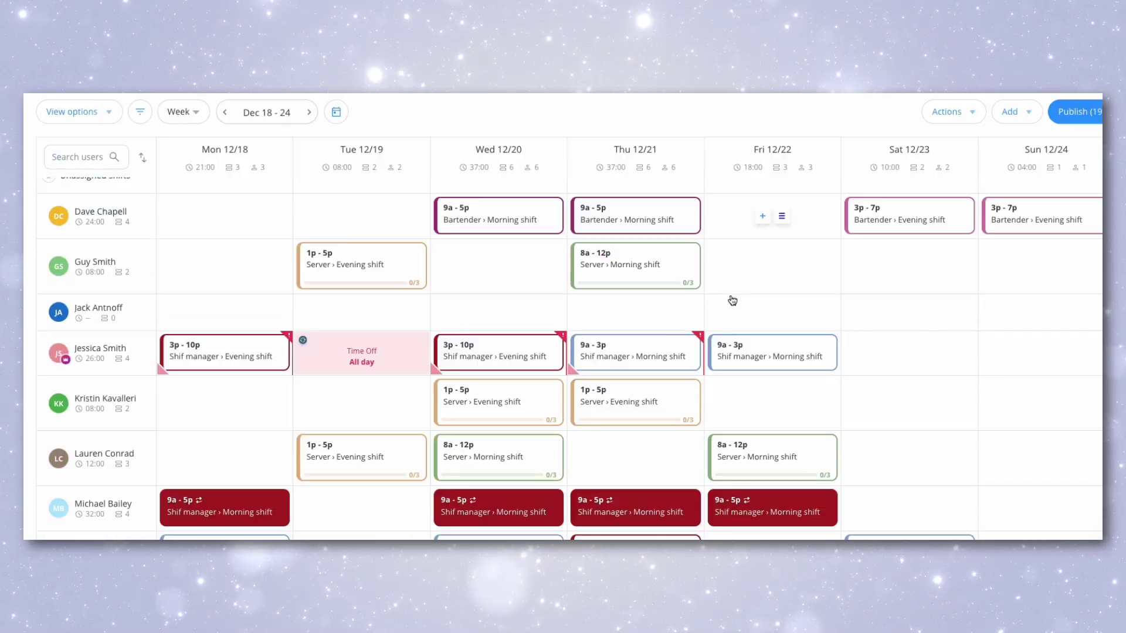
pyautogui.scroll(3, 684, 304)
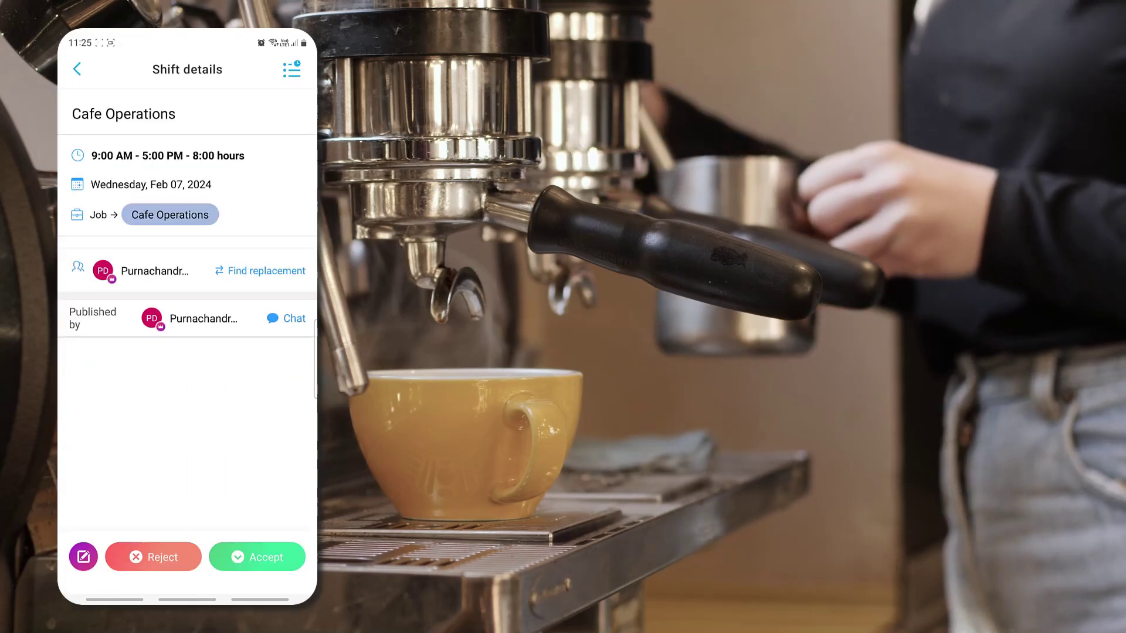
# Choose Find replacement on the Feb 07 Cafe Operations shift details
pyautogui.click(221, 480)
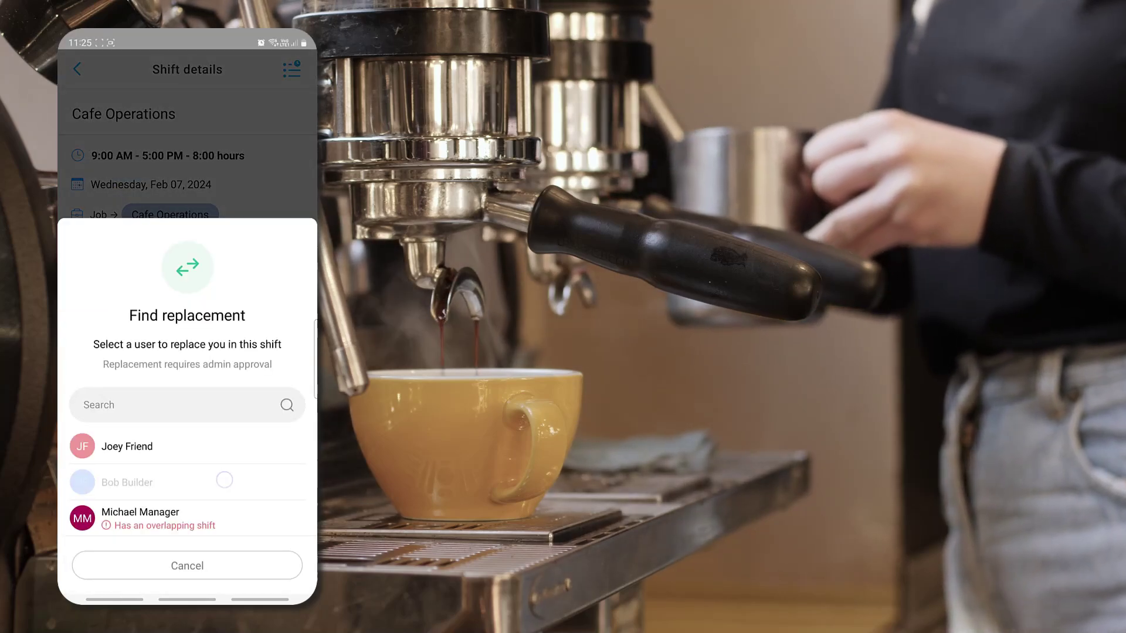